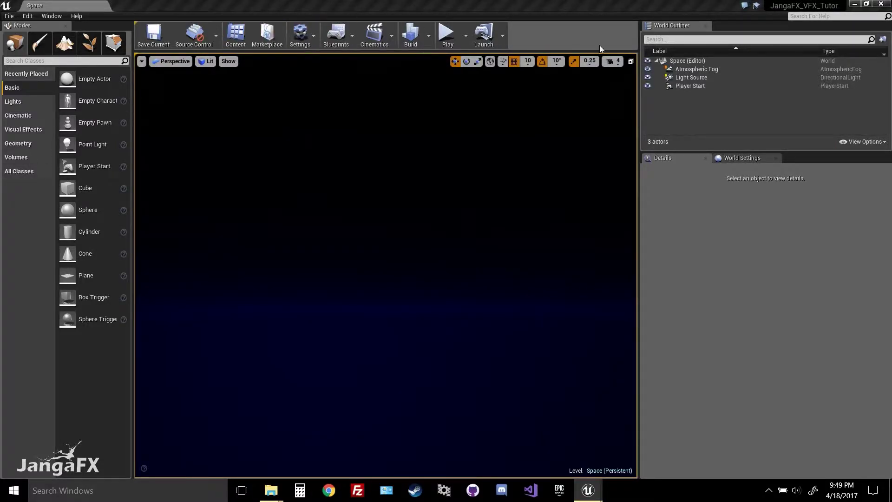
# Open the FXM_Glow_01 material from the VFX Materials folder in a maximized Content Browser and frame its node graph.
pyautogui.moveTo(735, 222); pyautogui.dragTo(413, 195)
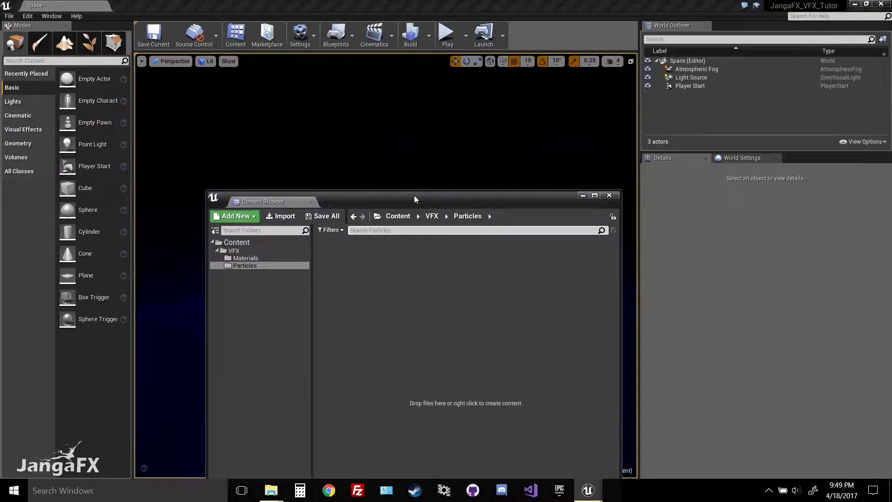
pyautogui.doubleClick(414, 195)
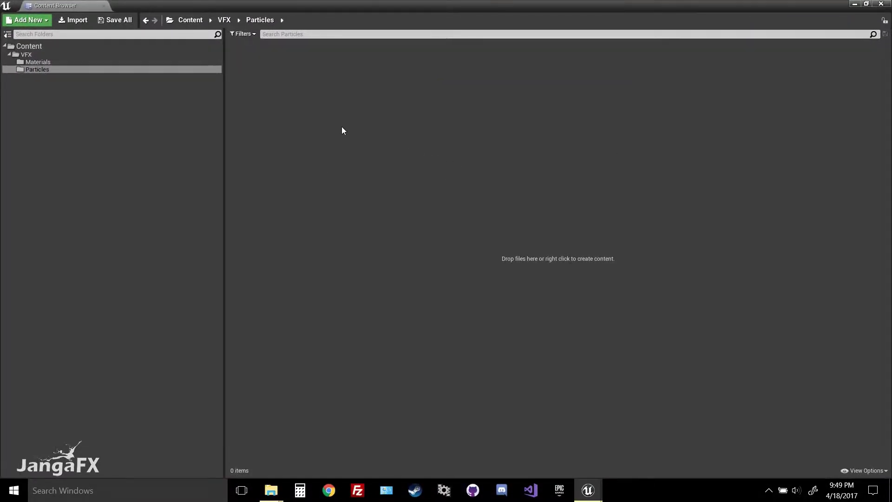
pyautogui.click(37, 62)
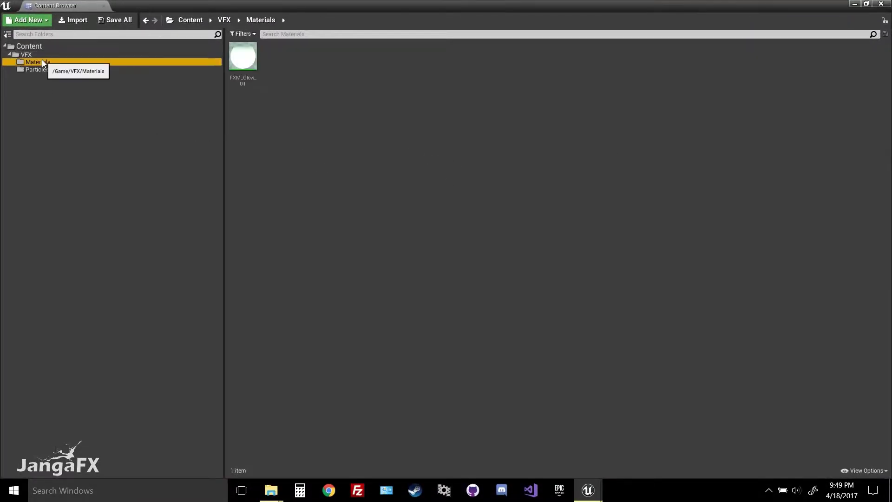
pyautogui.doubleClick(242, 56)
pyautogui.scroll(-6, 524, 229)
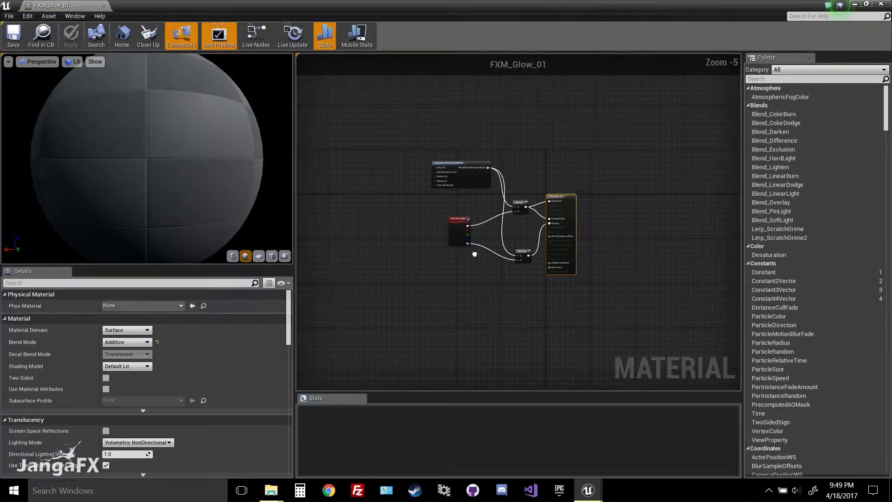
pyautogui.scroll(5, 523, 230)
pyautogui.moveTo(520, 233); pyautogui.dragTo(558, 274, button='right')
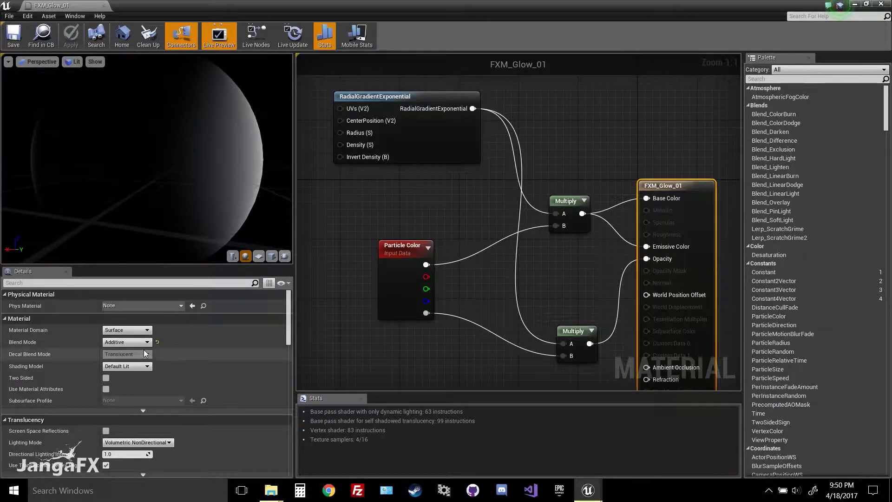
# Set the material's shading model to Unlit and break the link into its Base Color input.
pyautogui.click(126, 365)
pyautogui.click(123, 371)
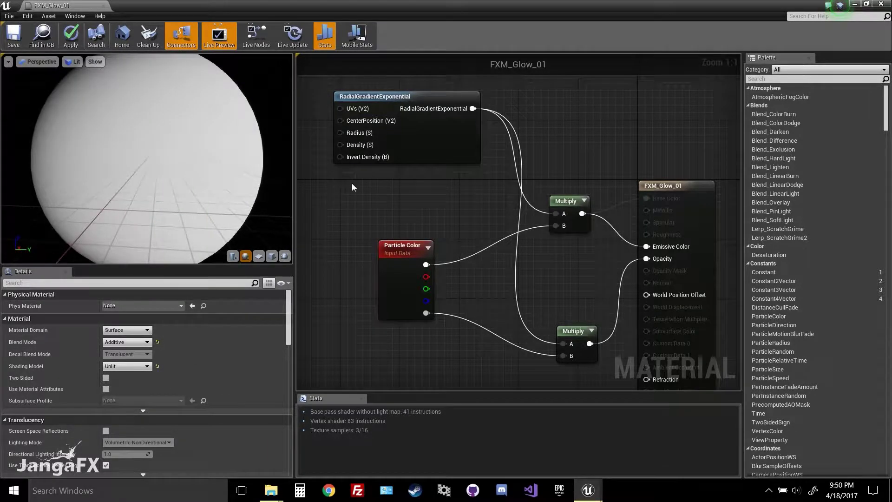
pyautogui.rightClick(655, 199)
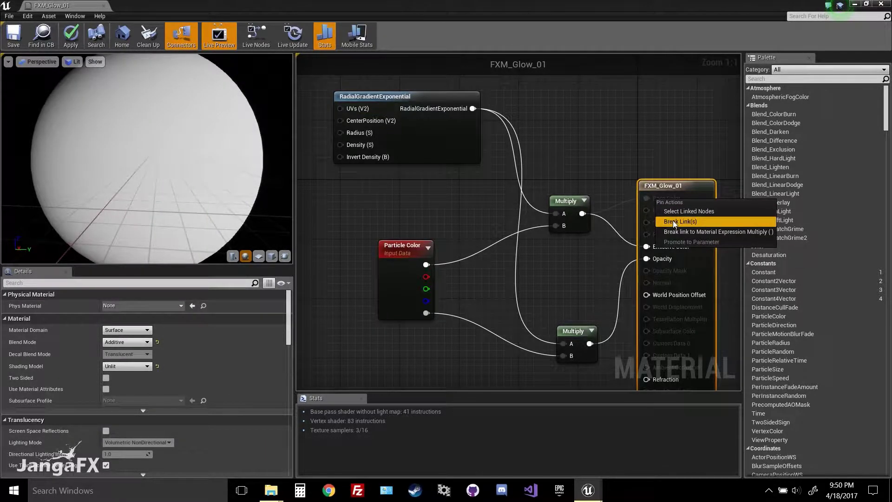
pyautogui.click(672, 221)
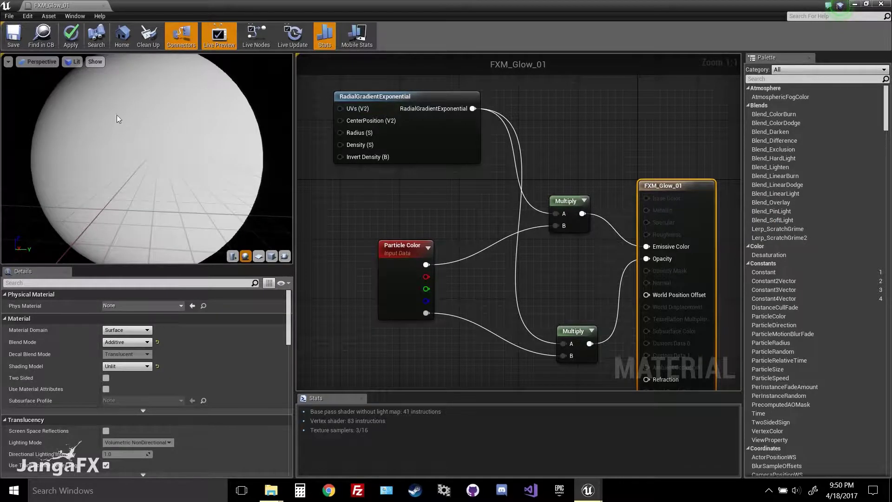
# Apply and save the FXM_Glow_01 material changes, and close the material editor.
pyautogui.scroll(-5, 120, 104)
pyautogui.scroll(8, 139, 116)
pyautogui.scroll(-4, 157, 136)
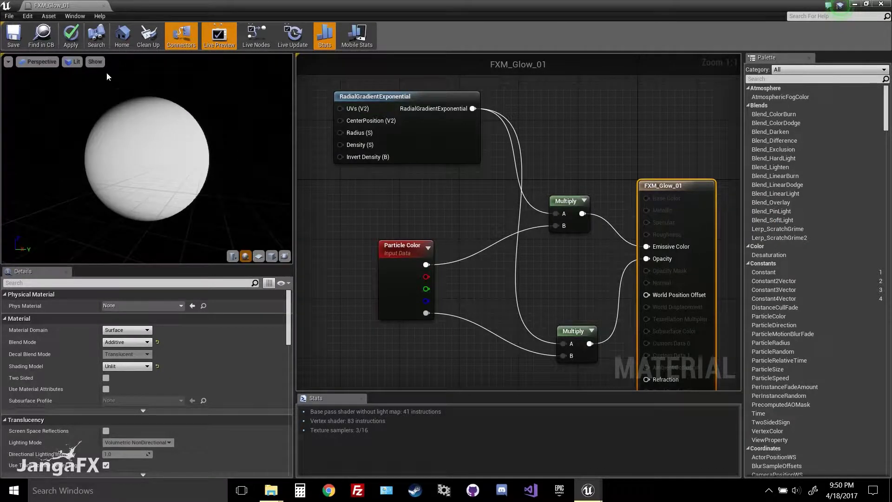
pyautogui.click(70, 35)
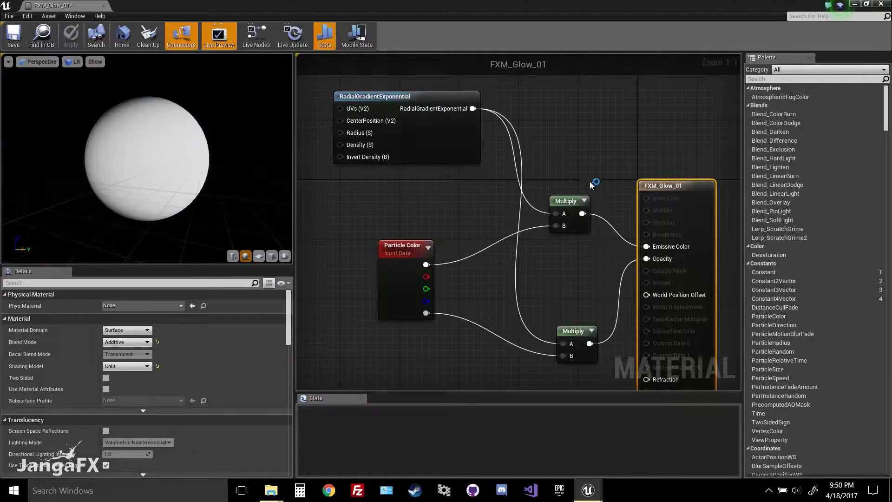
pyautogui.scroll(-4, 535, 154)
pyautogui.scroll(4, 516, 149)
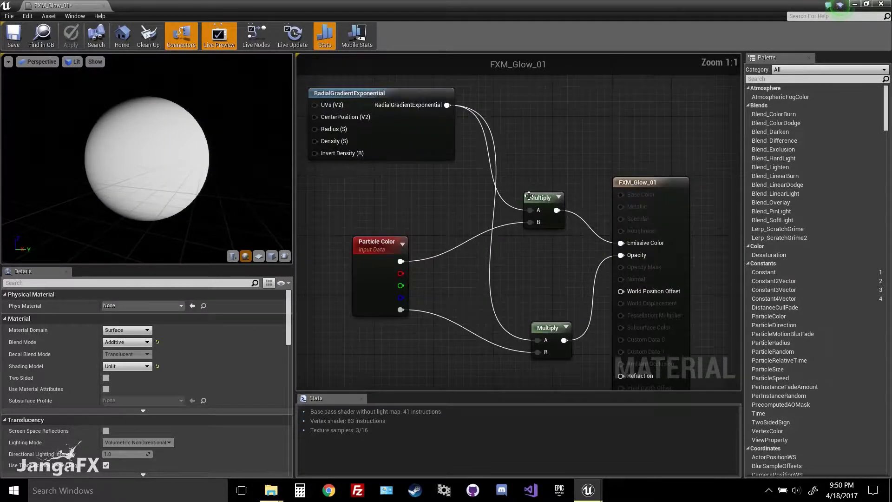
pyautogui.scroll(-2, 524, 140)
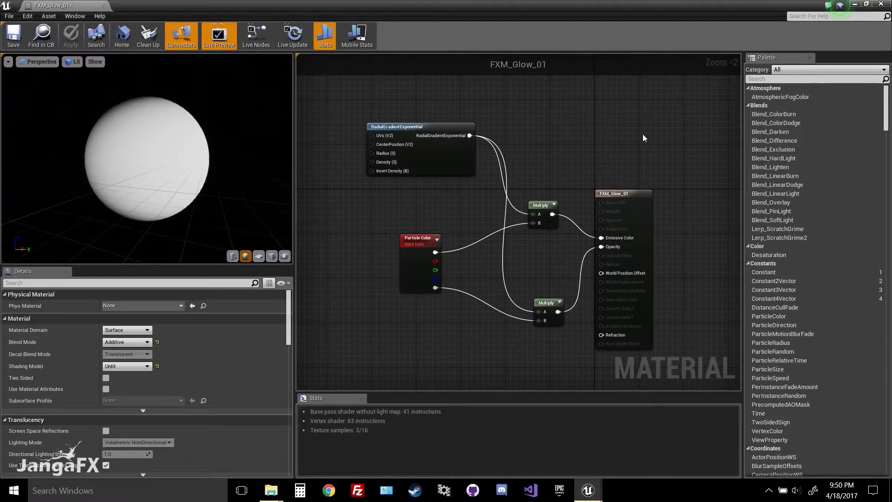
pyautogui.click(14, 35)
pyautogui.click(880, 3)
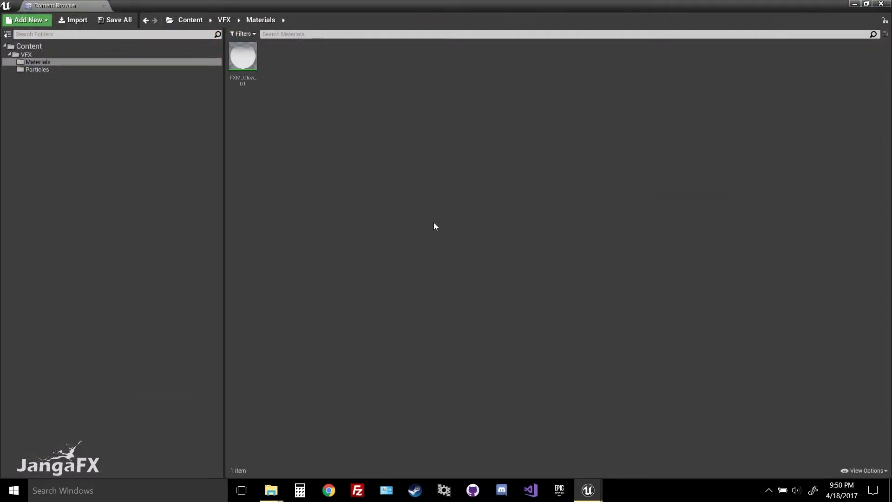
# Create a particle system named VRG_Particles_01 in the VFX Particles folder.
pyautogui.click(37, 69)
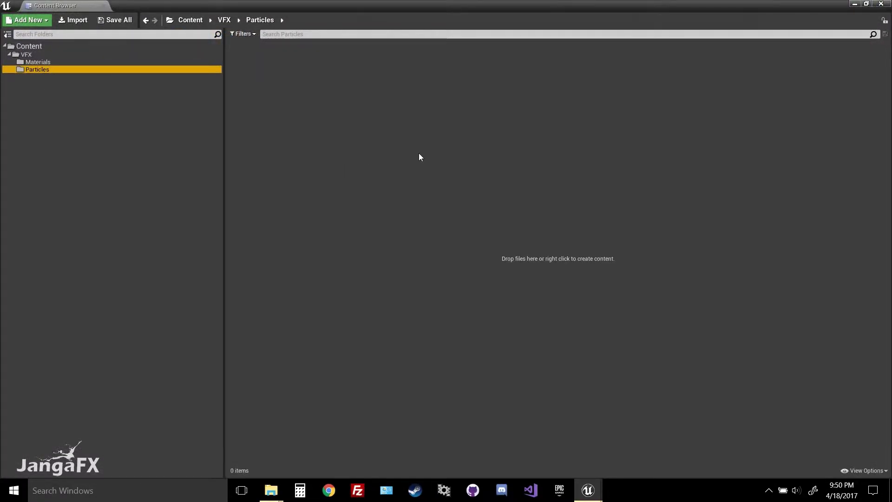
pyautogui.rightClick(378, 115)
pyautogui.click(343, 136)
pyautogui.rightClick(305, 82)
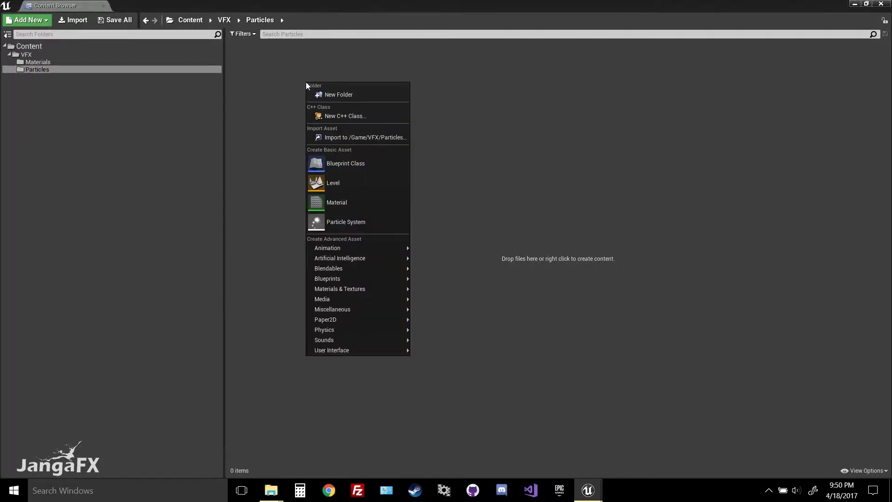
pyautogui.click(351, 224)
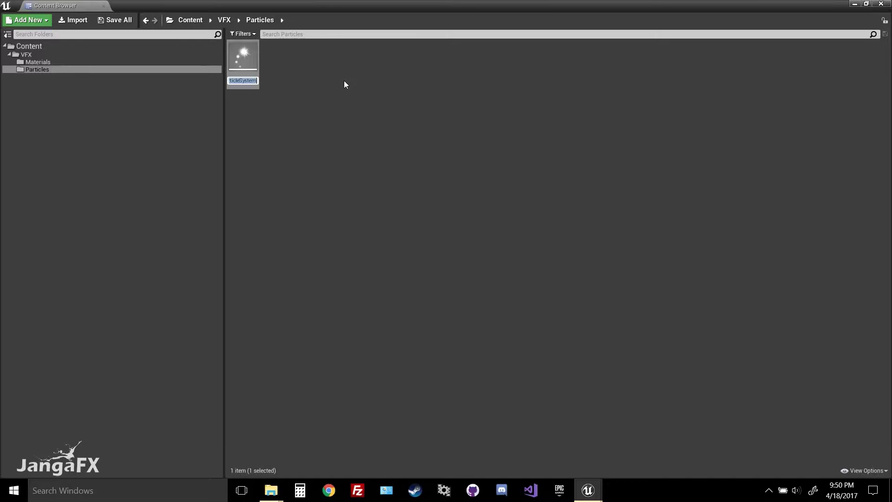
pyautogui.write('VRG_')
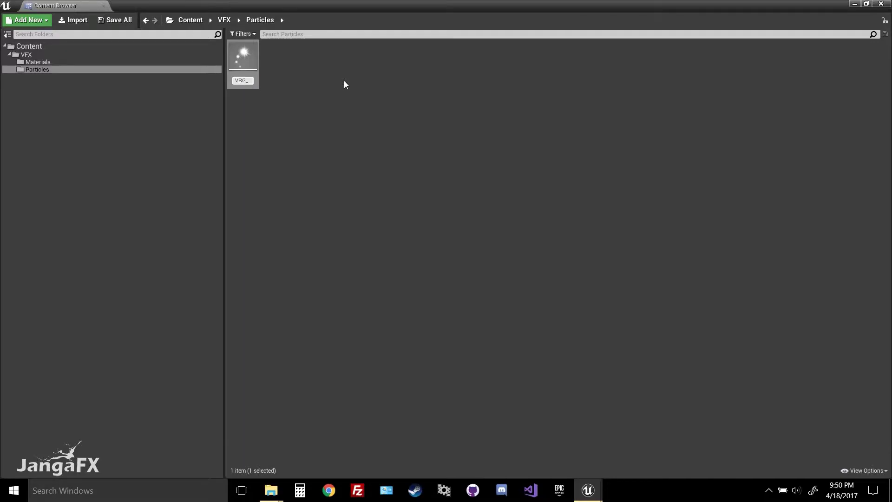
pyautogui.write('Particles_01')
pyautogui.press('Return')
pyautogui.click(344, 80)
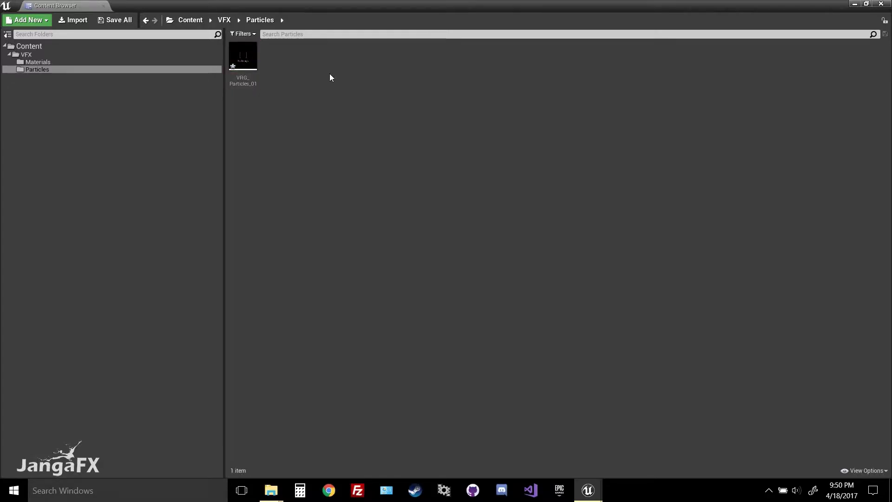
# Open VRG_Particles_01 and add GPU Sprites type data to its particle emitter.
pyautogui.doubleClick(243, 57)
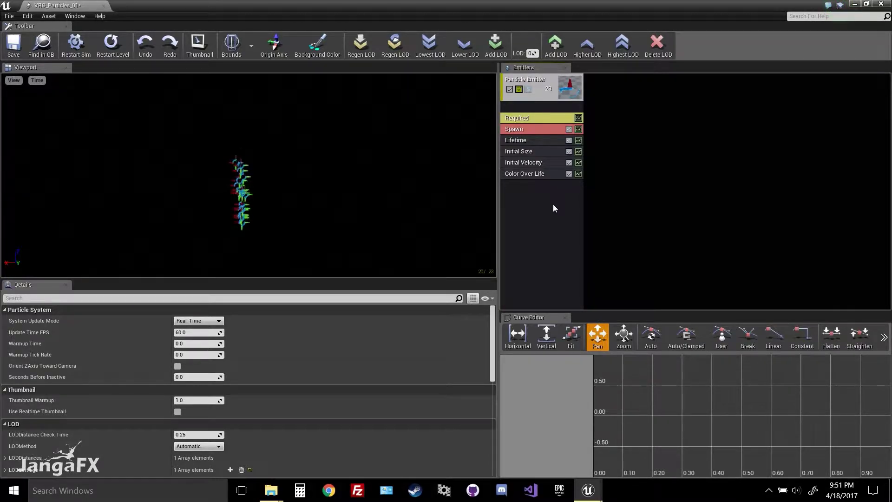
pyautogui.rightClick(539, 195)
pyautogui.click(772, 194)
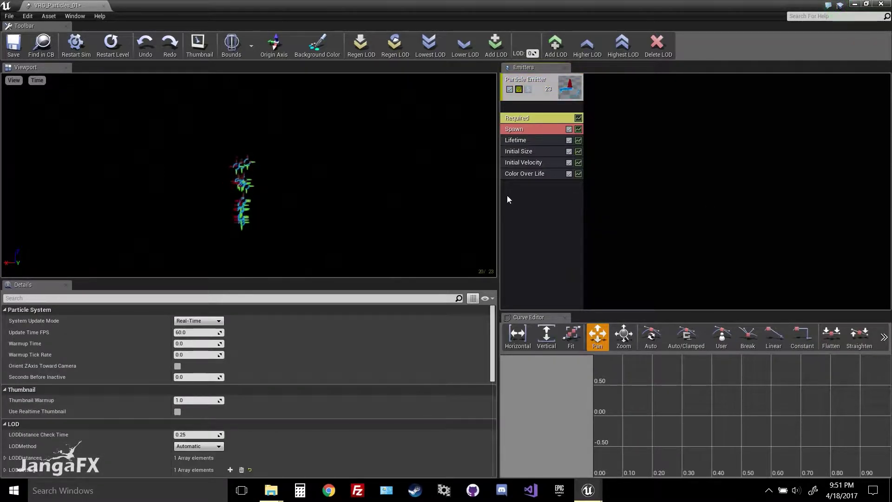
pyautogui.rightClick(526, 191)
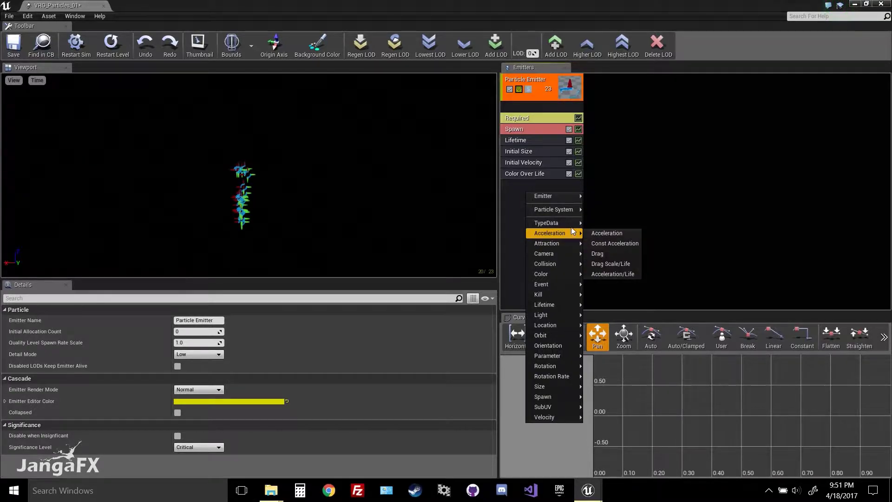
pyautogui.moveTo(568, 222)
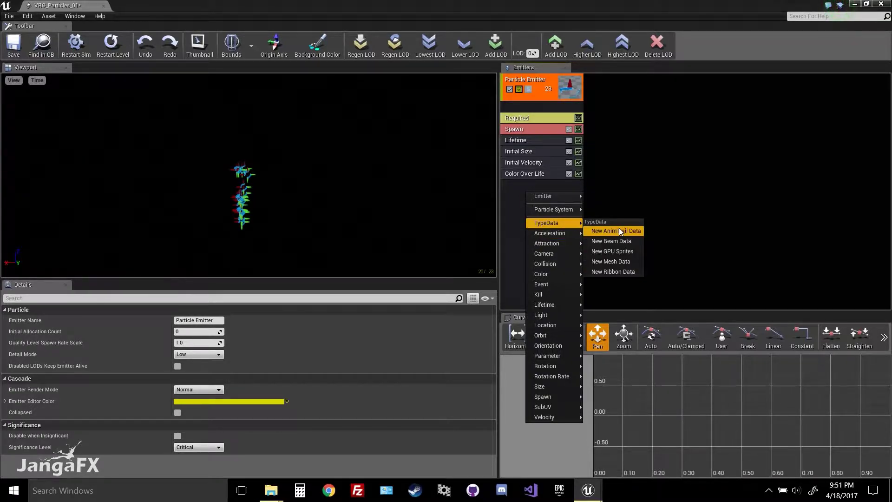
pyautogui.click(625, 250)
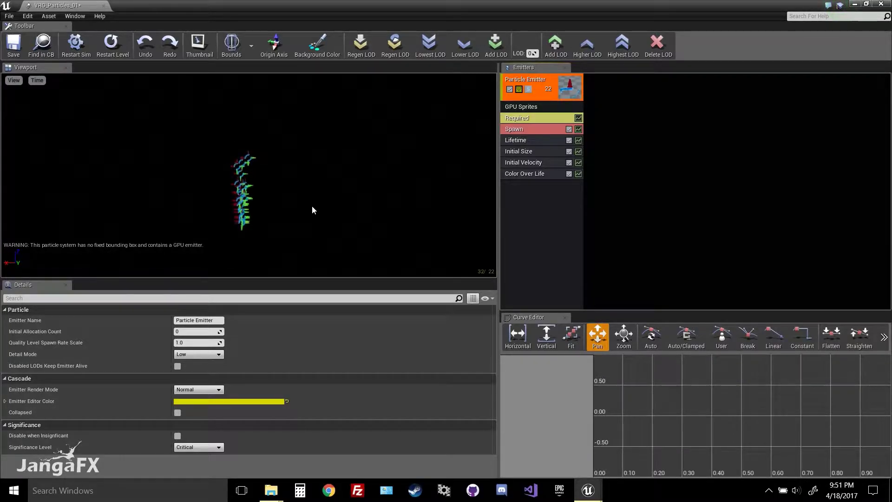
pyautogui.click(614, 210)
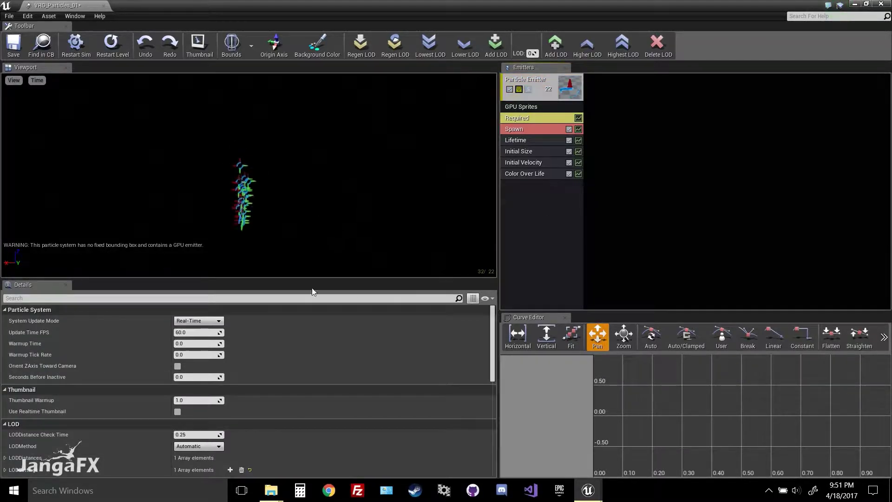
# Assign the FXM_Glow_01 material to the emitter in its Required module.
pyautogui.click(534, 118)
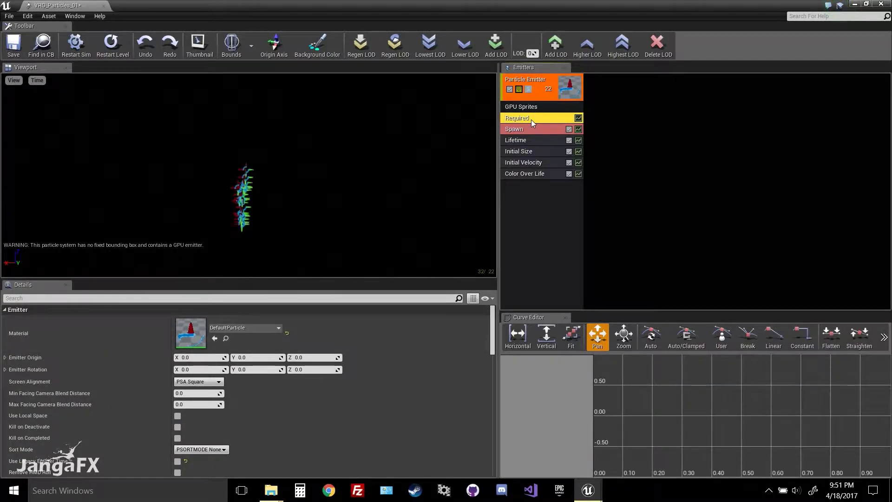
pyautogui.click(258, 328)
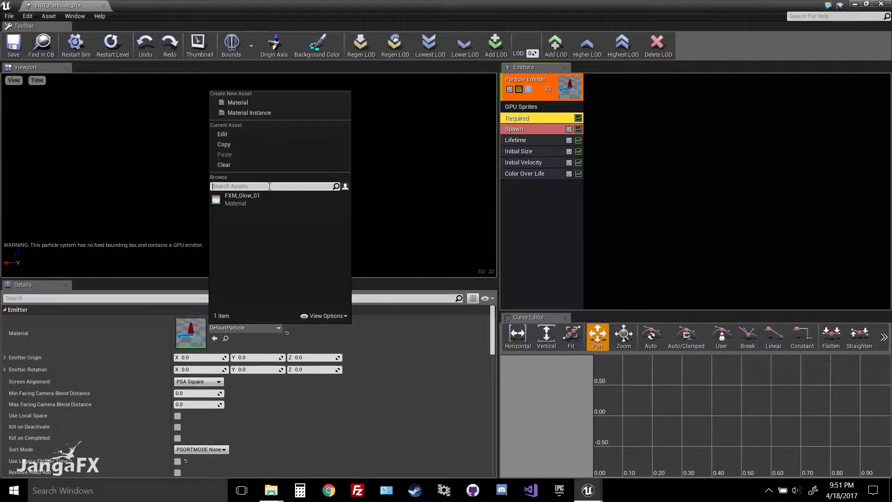
pyautogui.click(264, 199)
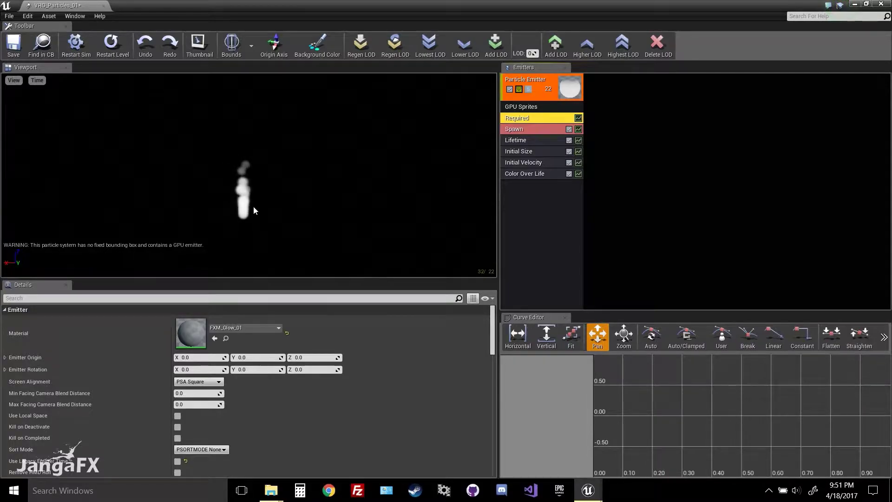
# Check the Vector Fields display option among the viewport's view settings.
pyautogui.click(13, 80)
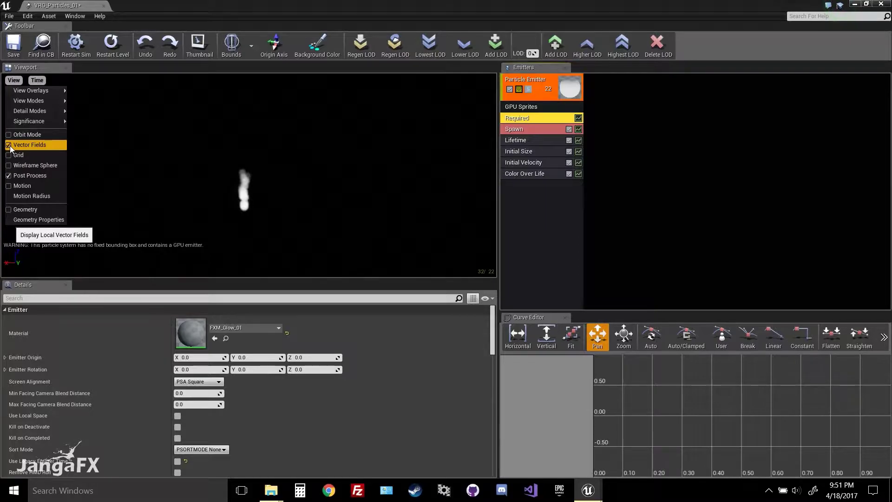
pyautogui.click(233, 202)
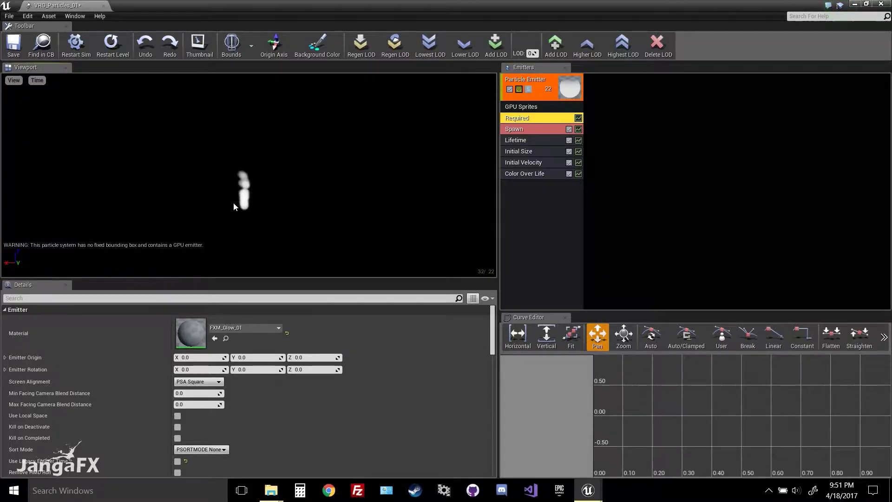
pyautogui.click(586, 203)
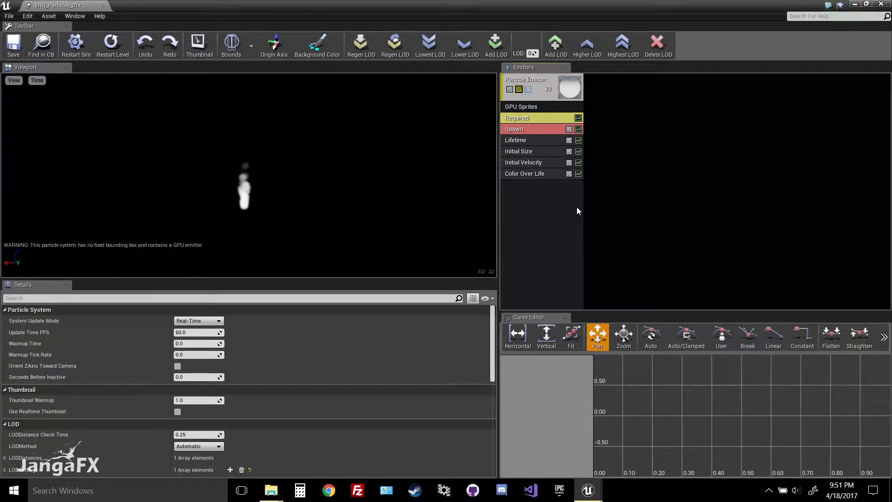
# Add a Local Vector Field module to the particle emitter, select it and save the particle system.
pyautogui.rightClick(532, 191)
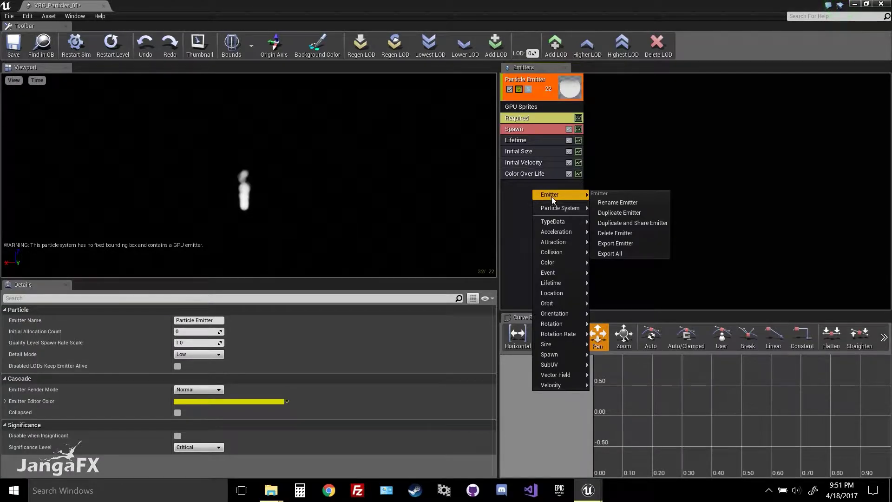
pyautogui.moveTo(563, 389)
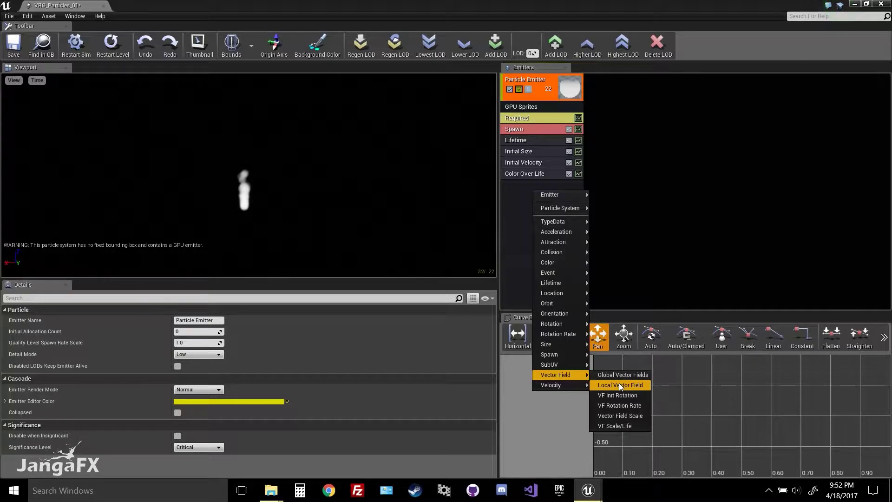
pyautogui.click(619, 384)
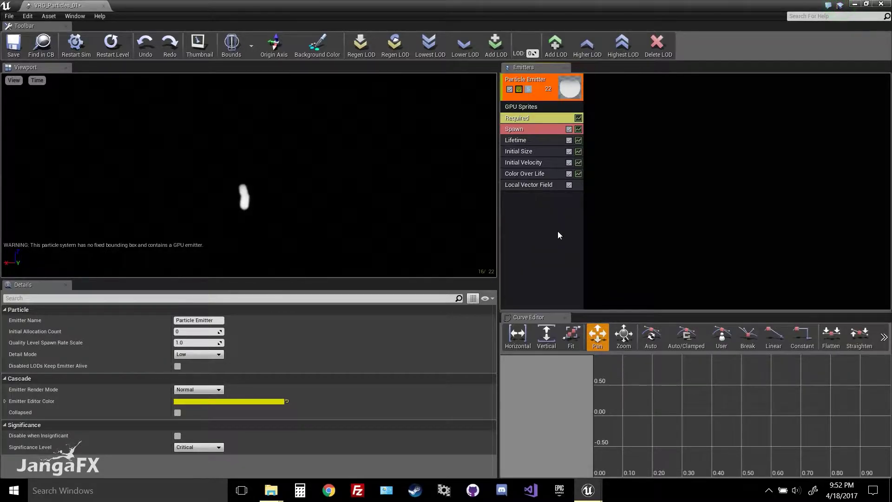
pyautogui.click(529, 185)
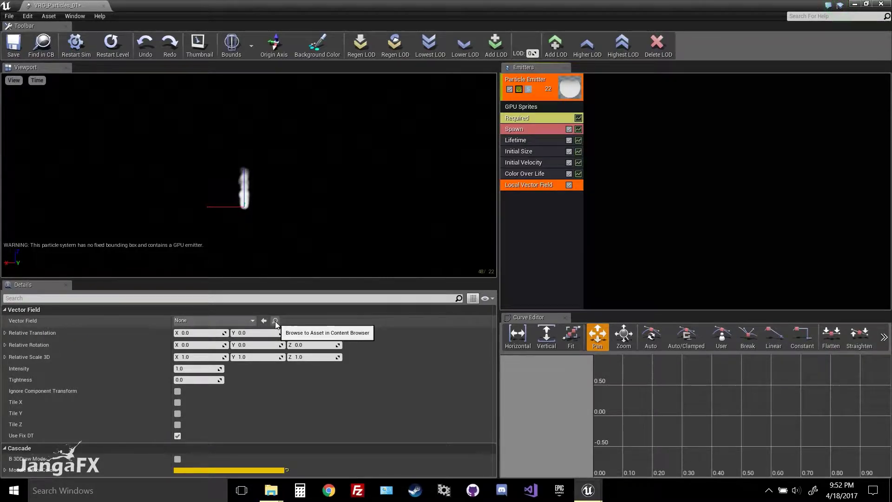
pyautogui.click(245, 322)
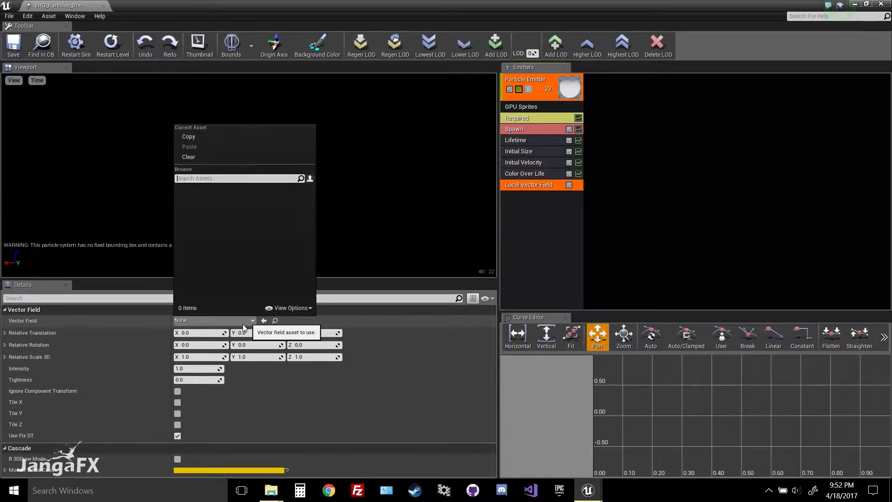
pyautogui.click(406, 328)
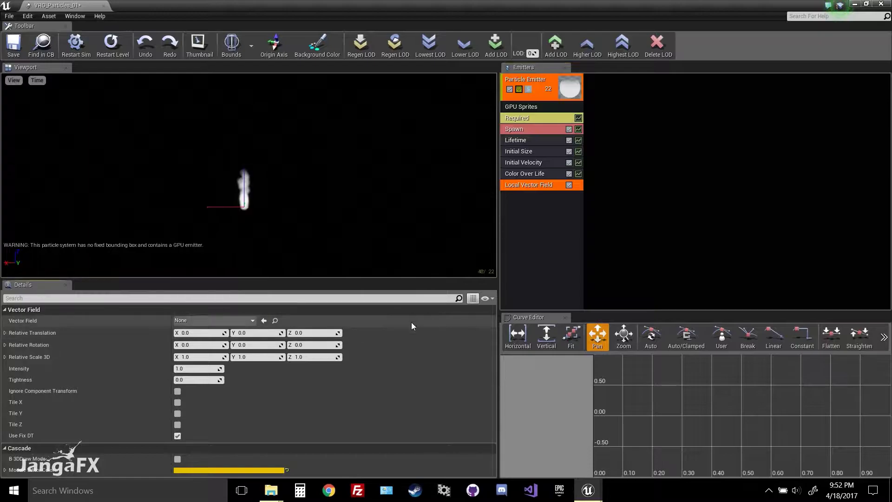
pyautogui.click(14, 50)
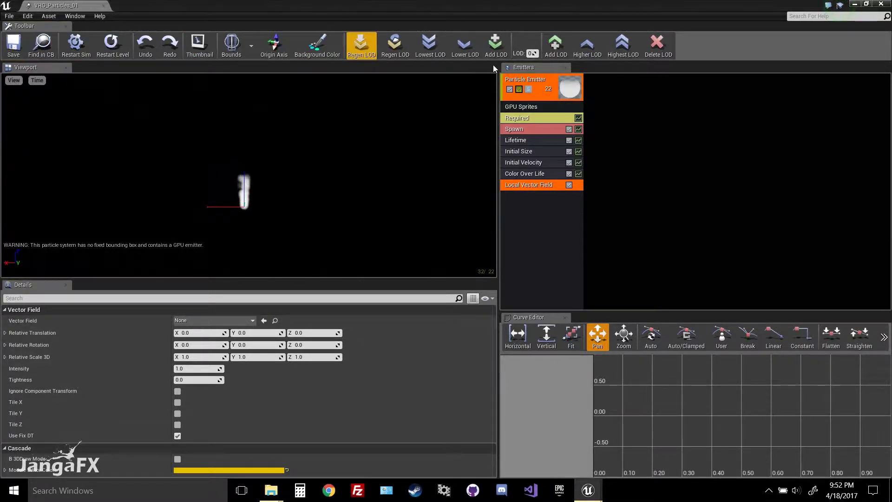
# Create a folder named Vector_Fields inside the VFX folder of the project content.
pyautogui.click(854, 4)
pyautogui.click(448, 204)
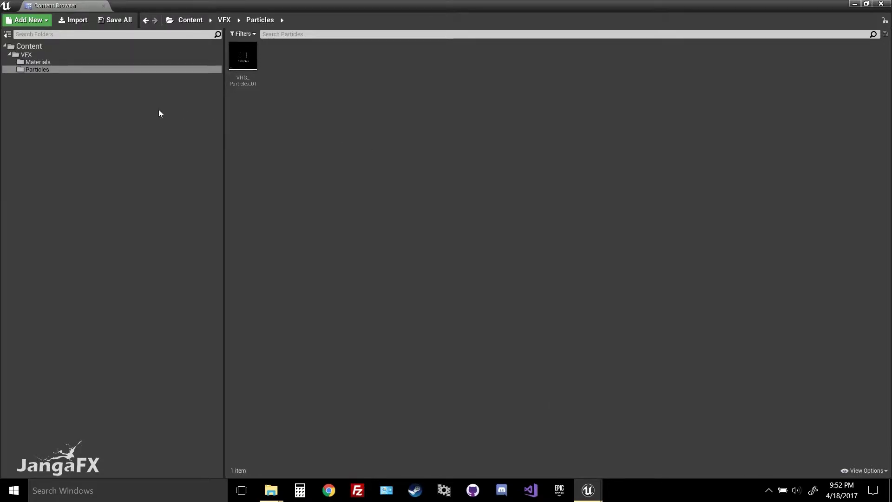
pyautogui.click(26, 55)
pyautogui.rightClick(285, 113)
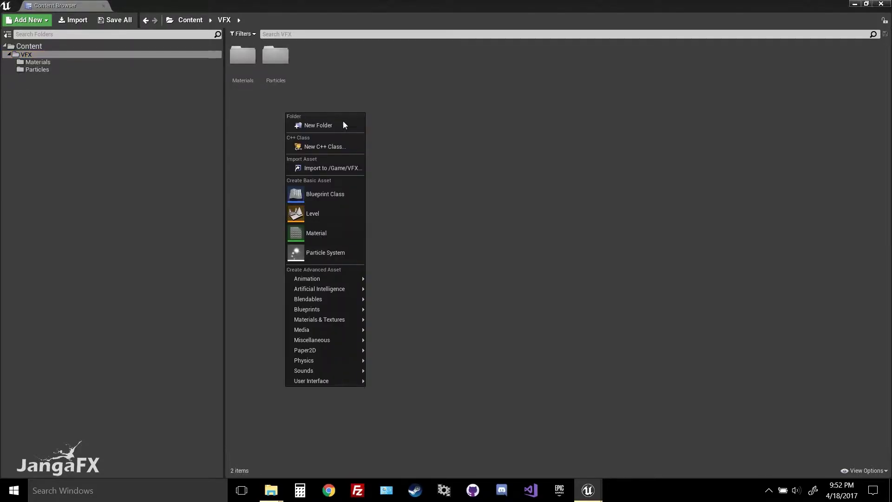
pyautogui.click(321, 124)
pyautogui.write('V')
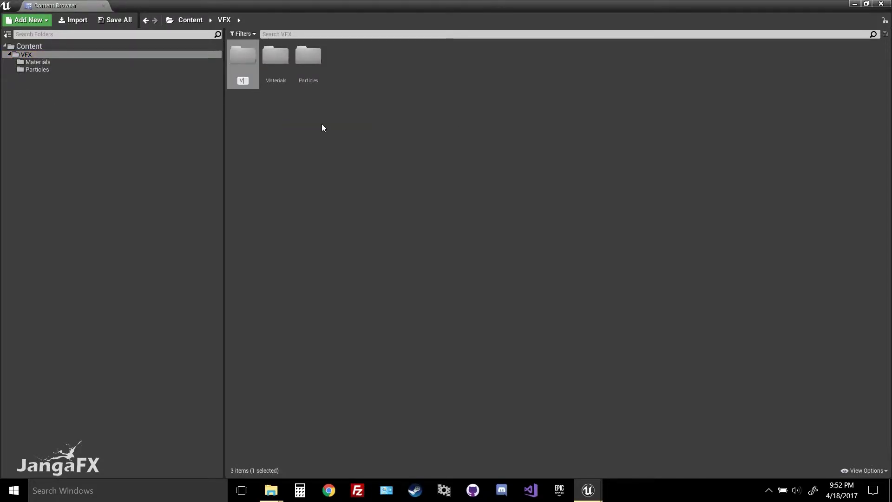
pyautogui.write('ector Fie')
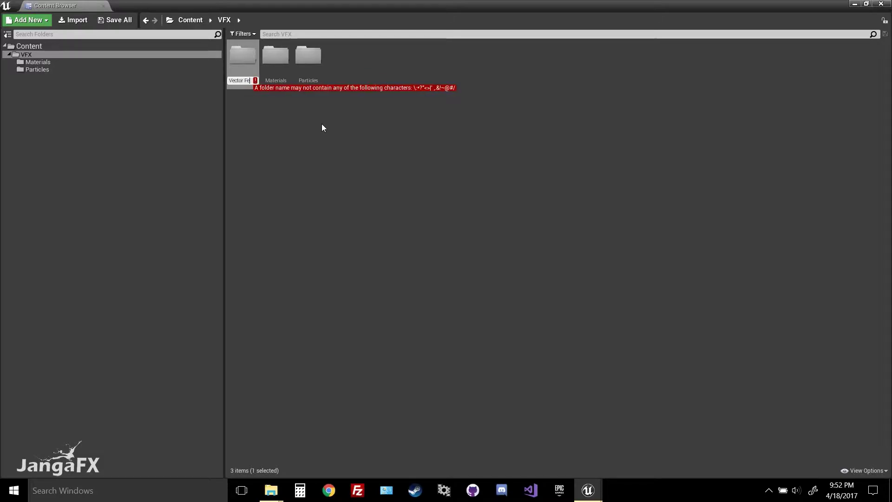
pyautogui.press('BackSpace')
pyautogui.press('BackSpace')
pyautogui.press('BackSpace')
pyautogui.press('BackSpace')
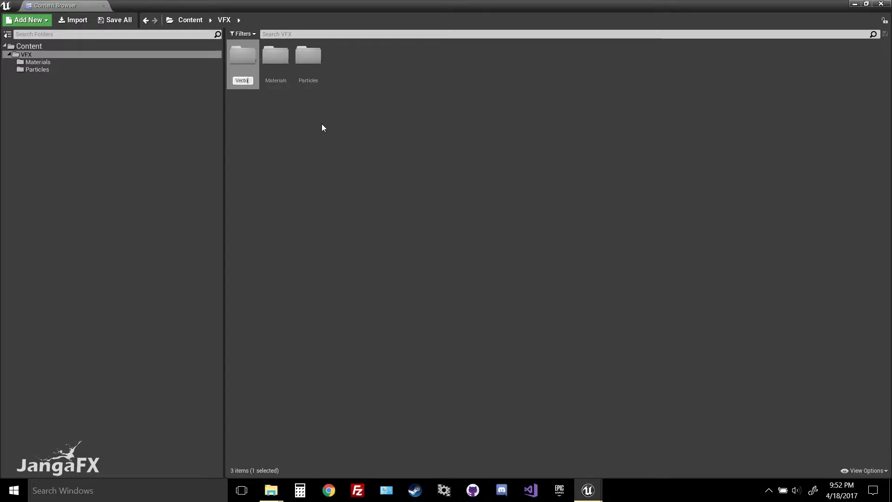
pyautogui.write('_Fields')
pyautogui.press('Return')
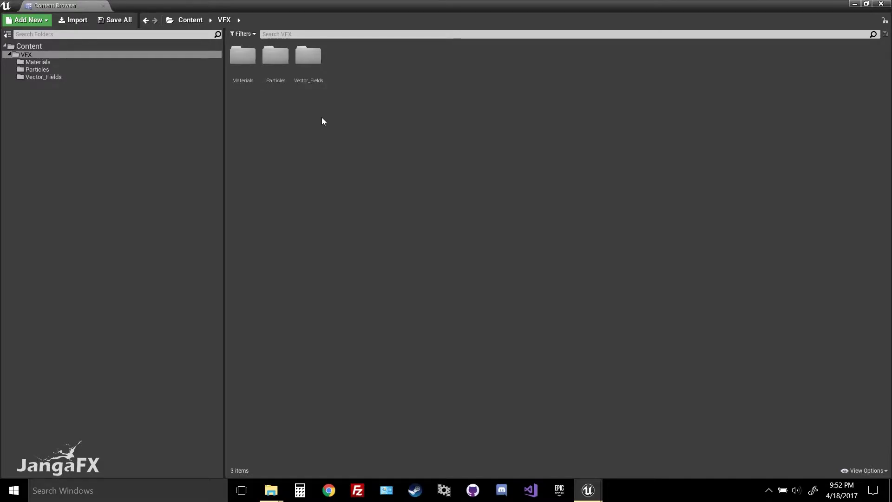
# Import VF_Random_03.fga and VF_random_tutorial_01.fga from the desktop's VectorayGen folder into Vector_Fields and save all assets.
pyautogui.doubleClick(304, 57)
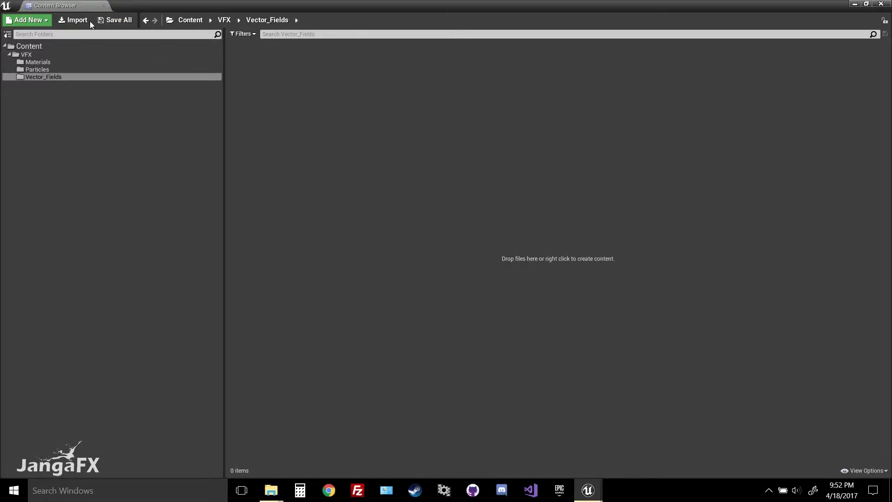
pyautogui.click(73, 20)
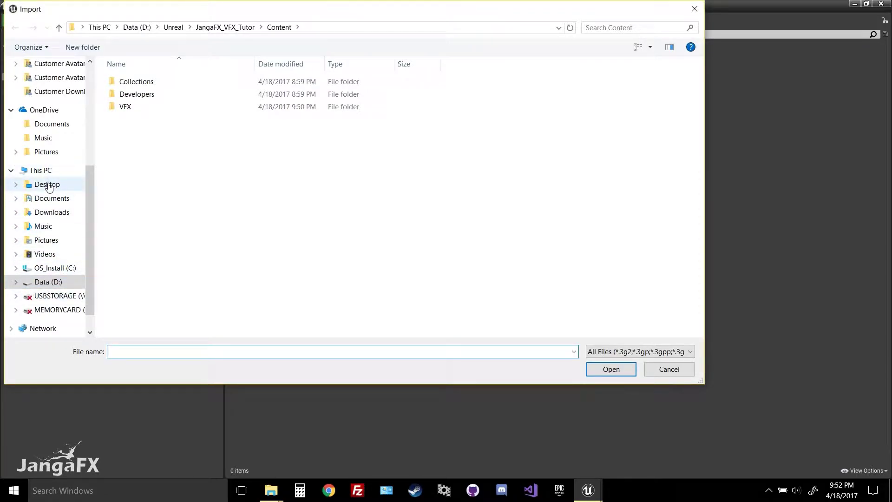
pyautogui.click(49, 184)
pyautogui.doubleClick(214, 109)
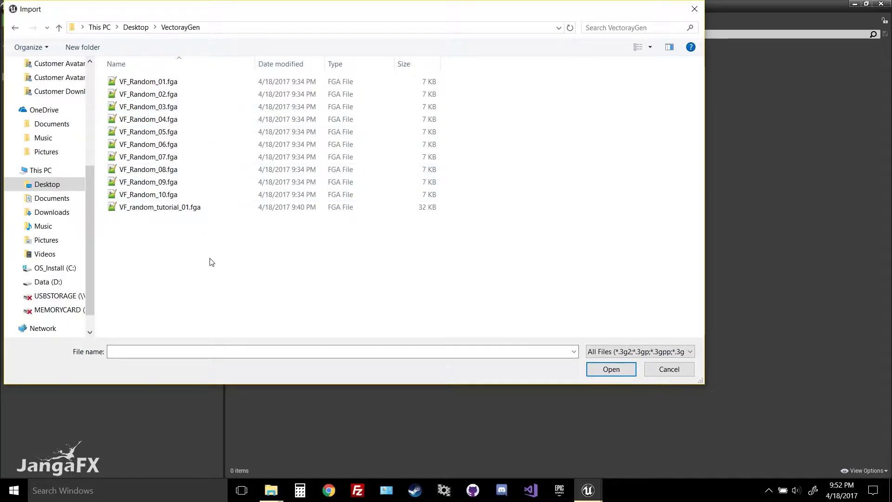
pyautogui.click(157, 107)
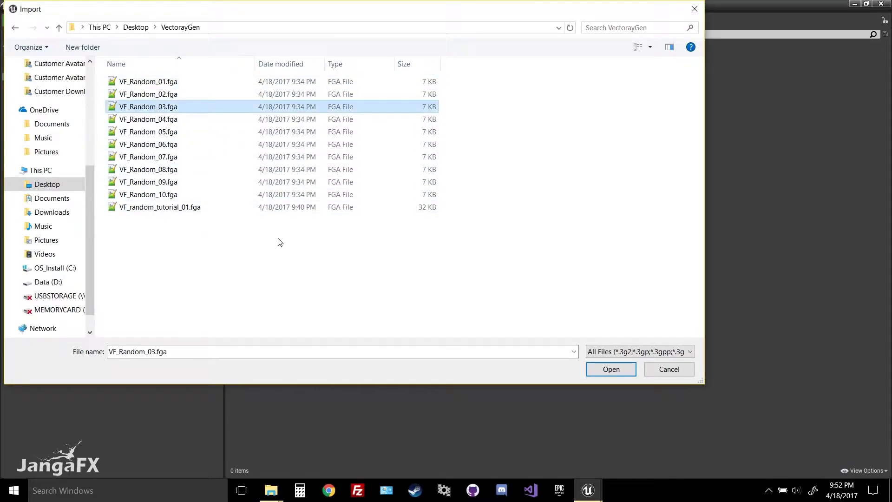
pyautogui.keyDown('ctrl'); pyautogui.click(161, 208); pyautogui.keyUp('ctrl')
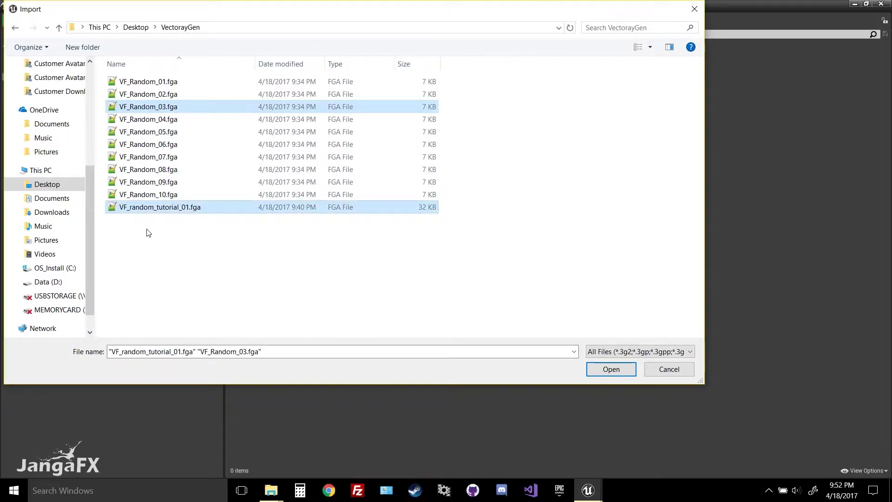
pyautogui.click(609, 369)
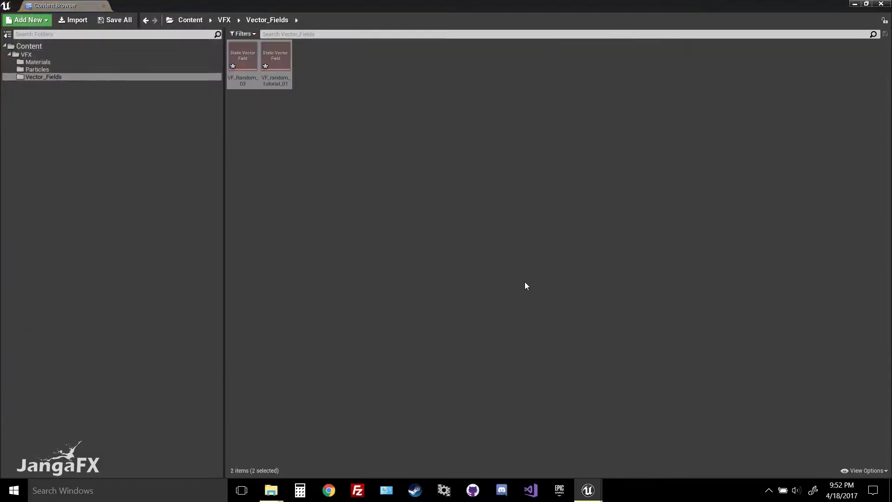
pyautogui.click(115, 21)
pyautogui.click(527, 328)
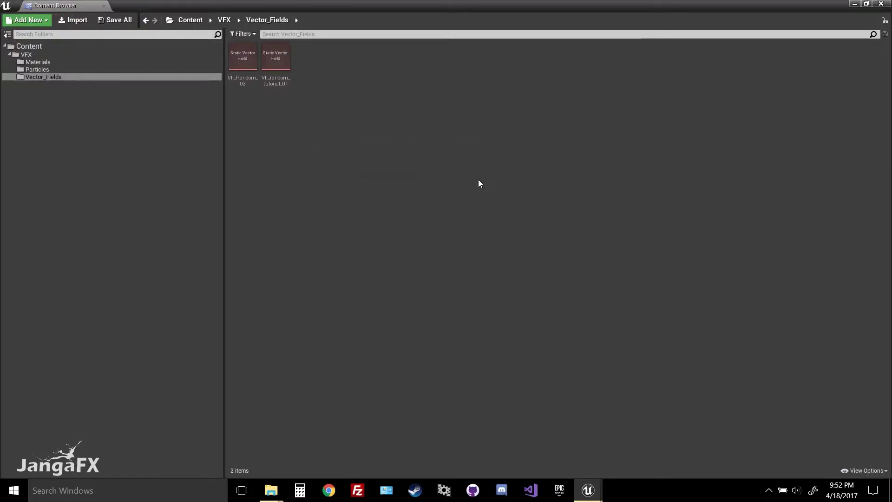
# Return to VRG_Particles_01 and assign VF_random_tutorial_01 as the vector field of the Local Vector Field module.
pyautogui.doubleClick(242, 57)
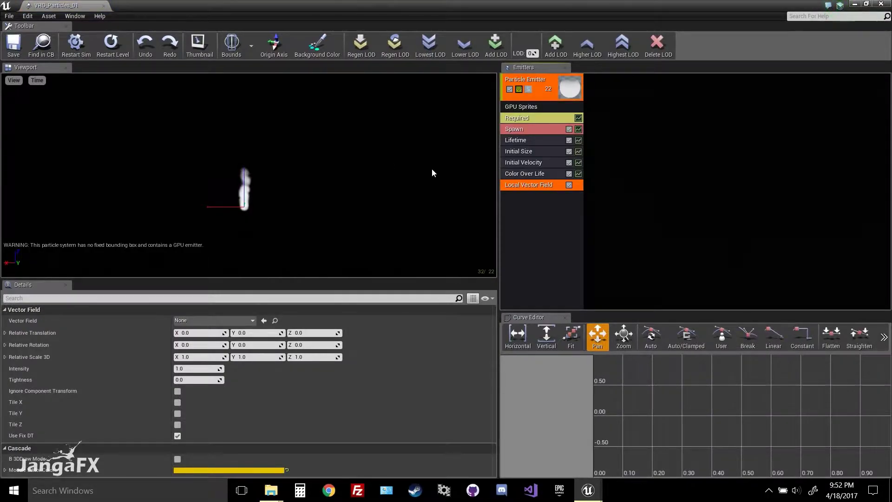
pyautogui.click(230, 319)
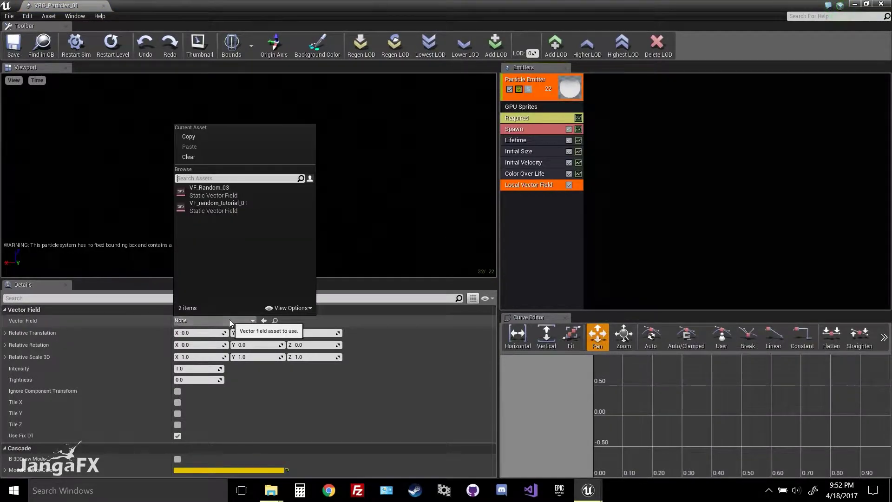
pyautogui.click(236, 208)
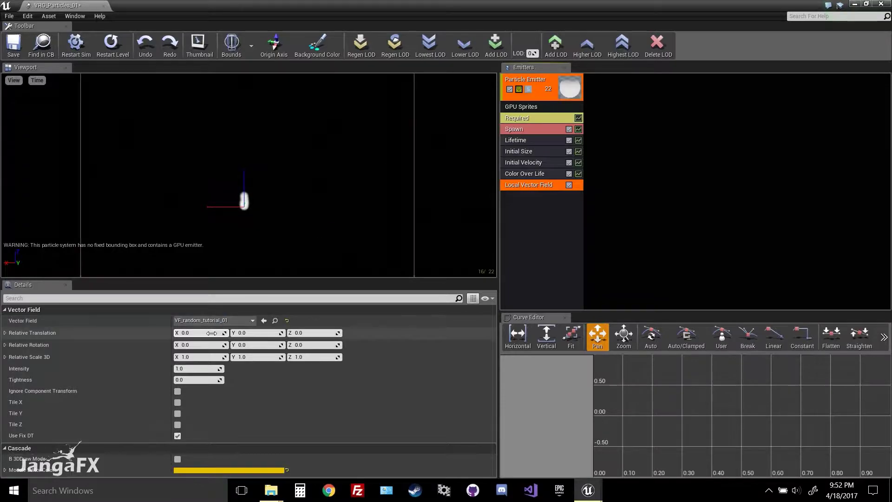
# Examine the vector field's bounding box and the particles inside it from several angles and distances in an enlarged viewport.
pyautogui.scroll(-4, 263, 200)
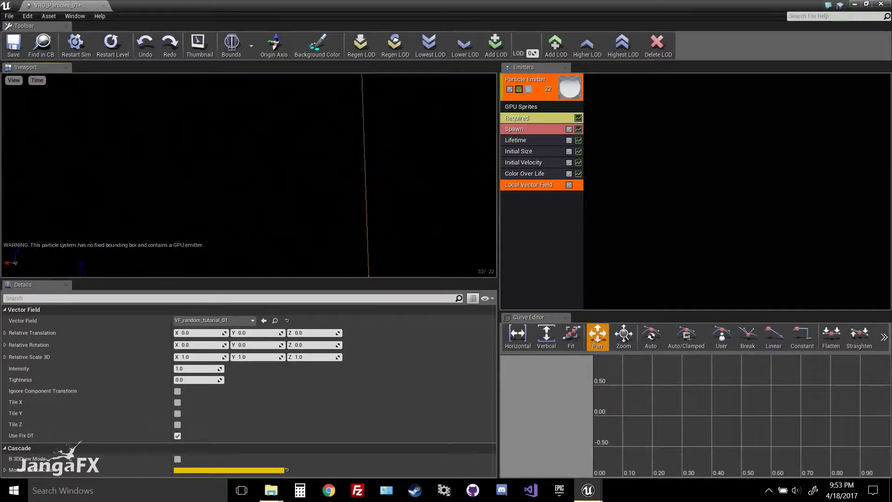
pyautogui.moveTo(279, 162); pyautogui.dragTo(176, 195)
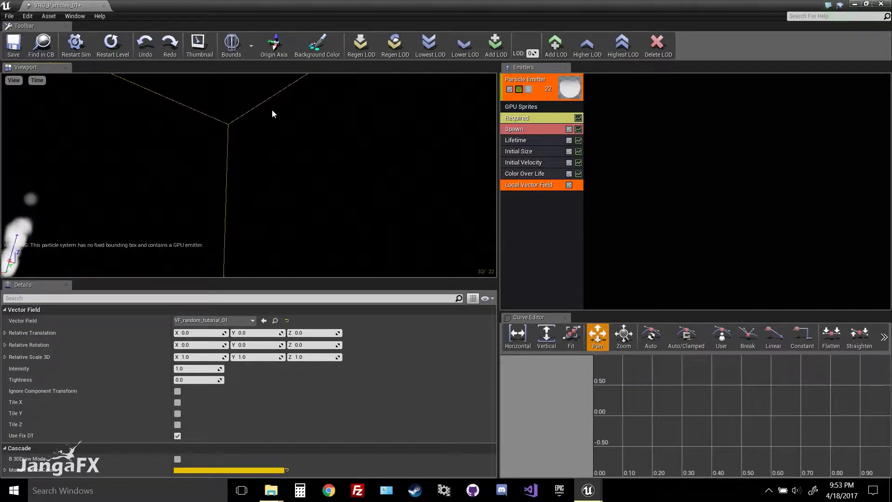
pyautogui.moveTo(360, 167); pyautogui.dragTo(265, 209, button='right')
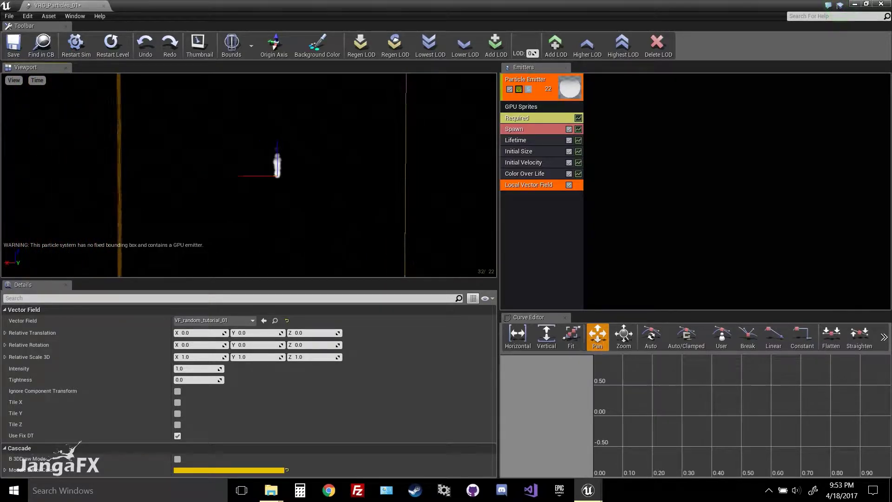
pyautogui.moveTo(377, 188)
pyautogui.mouseDown(button='right')
pyautogui.moveTo(335, 191)
pyautogui.moveTo(377, 188)
pyautogui.mouseUp(button='right')
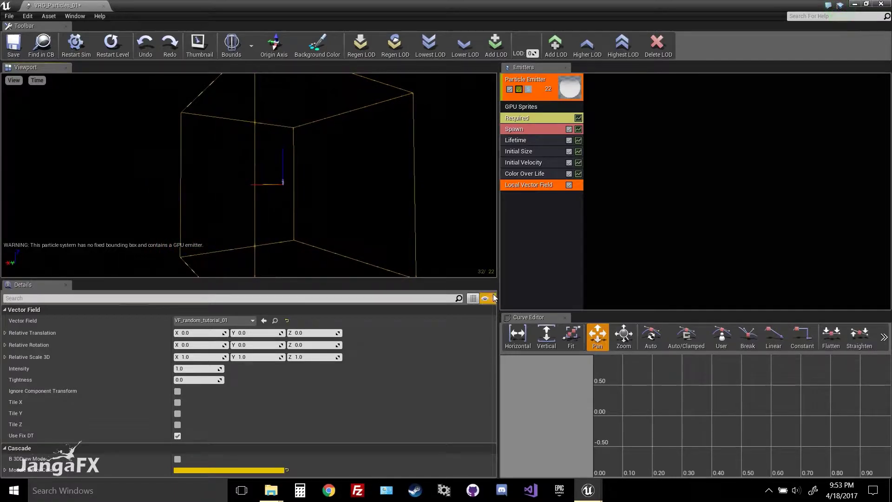
pyautogui.moveTo(466, 278); pyautogui.dragTo(420, 381)
pyautogui.moveTo(417, 259)
pyautogui.mouseDown(button='right')
pyautogui.moveTo(446, 267)
pyautogui.moveTo(460, 232)
pyautogui.moveTo(417, 259)
pyautogui.mouseUp(button='right')
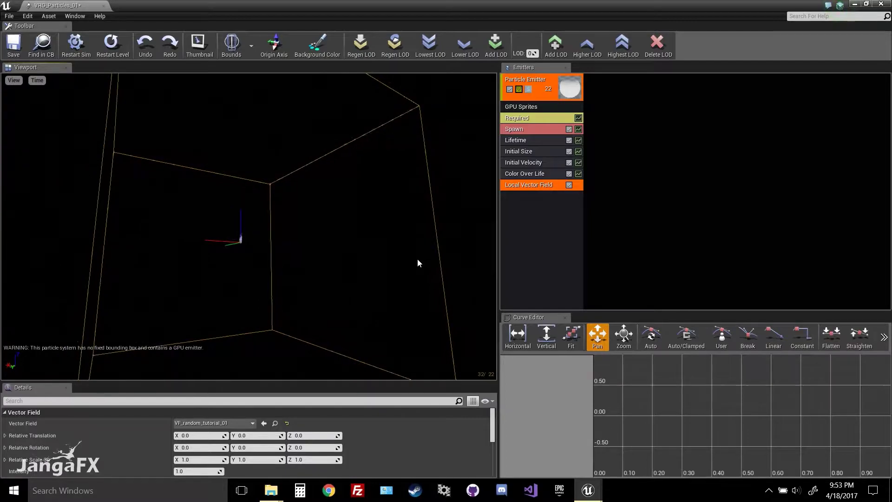
pyautogui.moveTo(299, 116); pyautogui.dragTo(312, 125)
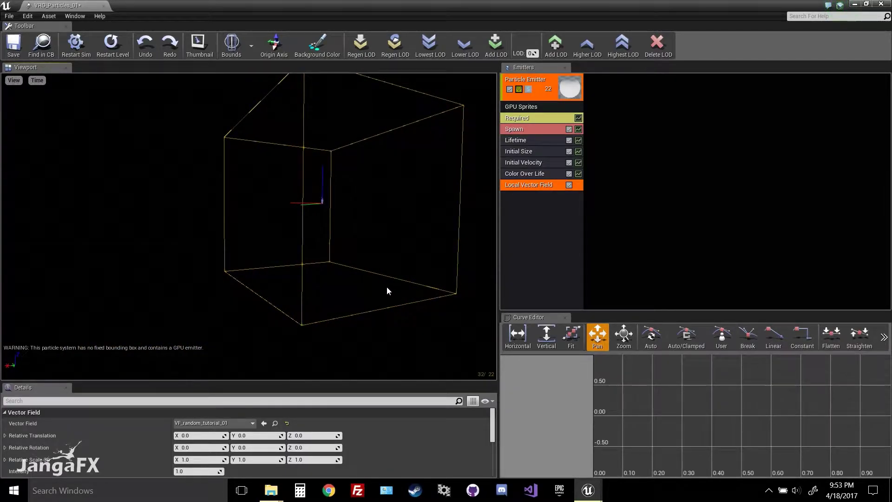
pyautogui.moveTo(369, 267); pyautogui.dragTo(325, 274, button='right')
pyautogui.moveTo(325, 274); pyautogui.dragTo(371, 283)
pyautogui.moveTo(372, 284); pyautogui.dragTo(384, 304, button='right')
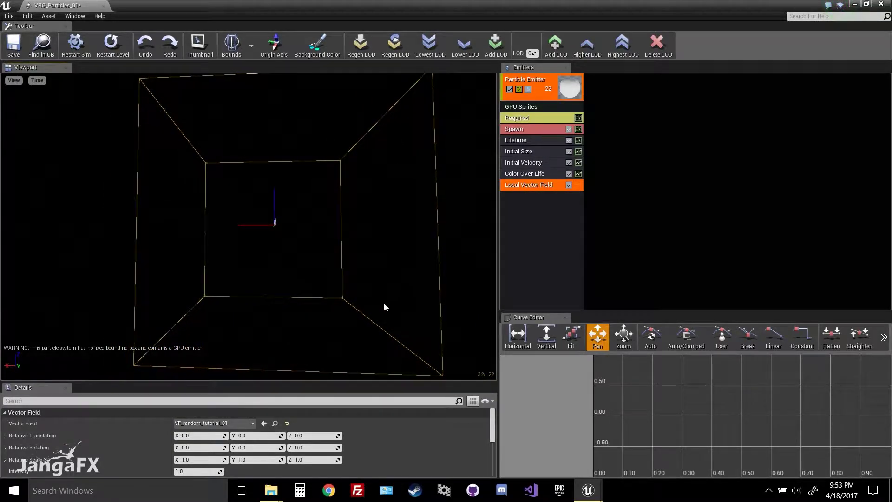
pyautogui.moveTo(333, 266); pyautogui.dragTo(296, 360)
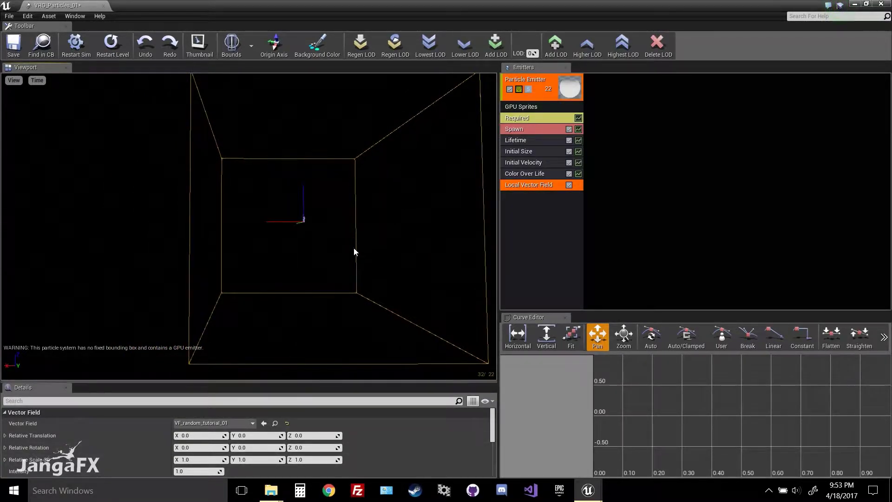
pyautogui.moveTo(353, 251); pyautogui.dragTo(341, 255)
pyautogui.moveTo(296, 274); pyautogui.dragTo(278, 200)
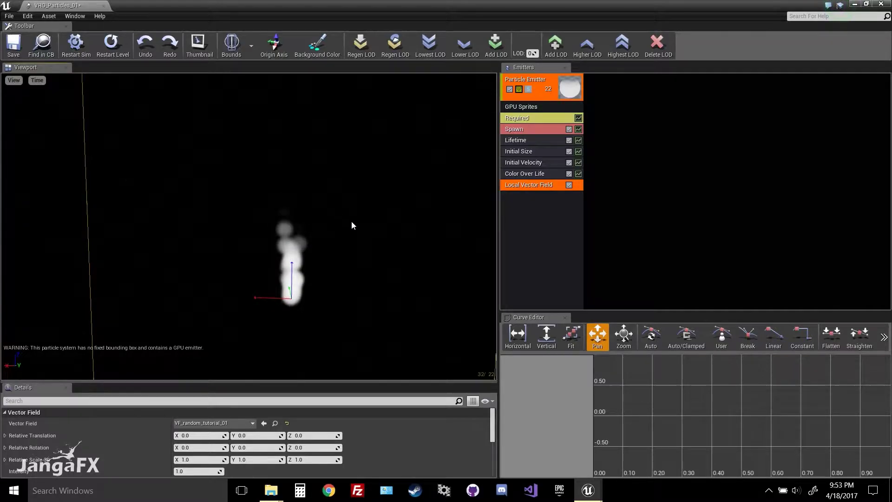
pyautogui.moveTo(351, 222); pyautogui.dragTo(310, 289)
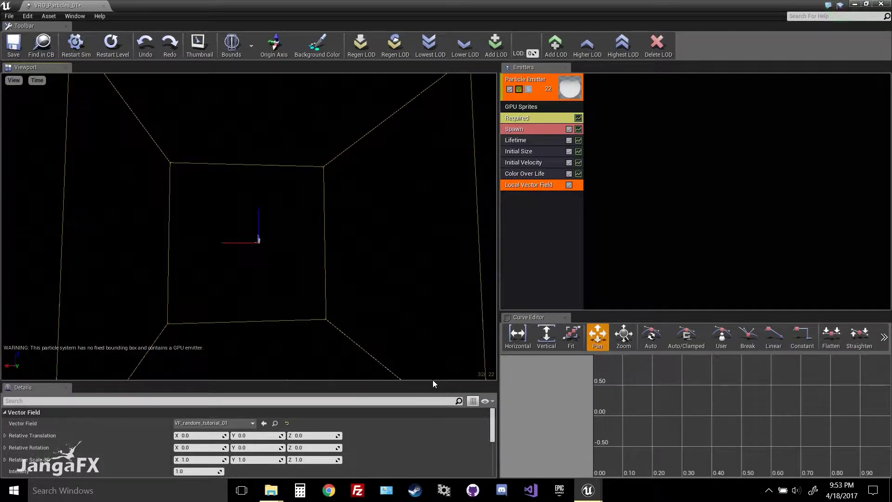
# Make more room for the module's properties and raise the local vector field's Intensity to 682.633057.
pyautogui.moveTo(433, 382); pyautogui.dragTo(439, 320)
pyautogui.moveTo(377, 279); pyautogui.dragTo(378, 251)
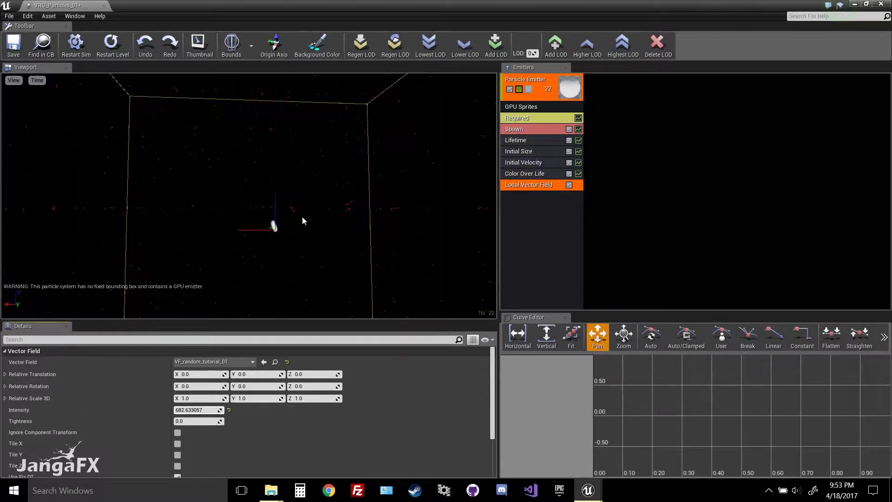
pyautogui.moveTo(319, 231); pyautogui.dragTo(319, 200)
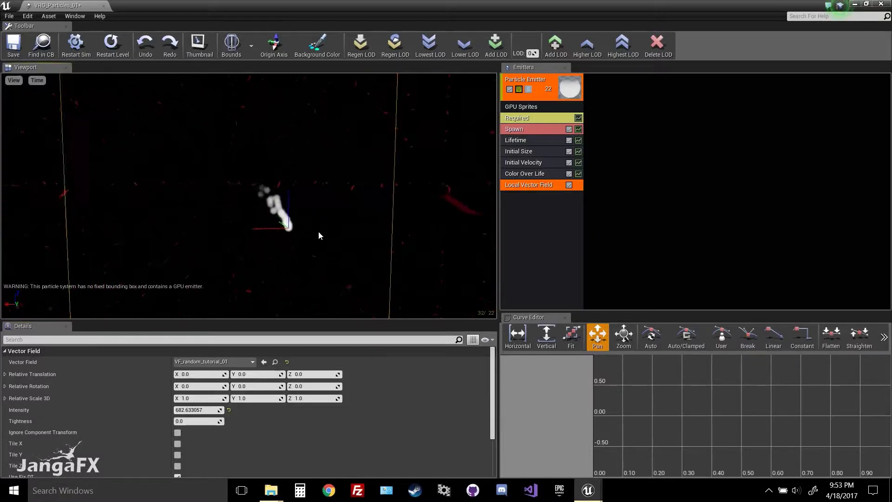
# Set the local vector field's Intensity to 750 and view the particles inside the field's box.
pyautogui.click(184, 409)
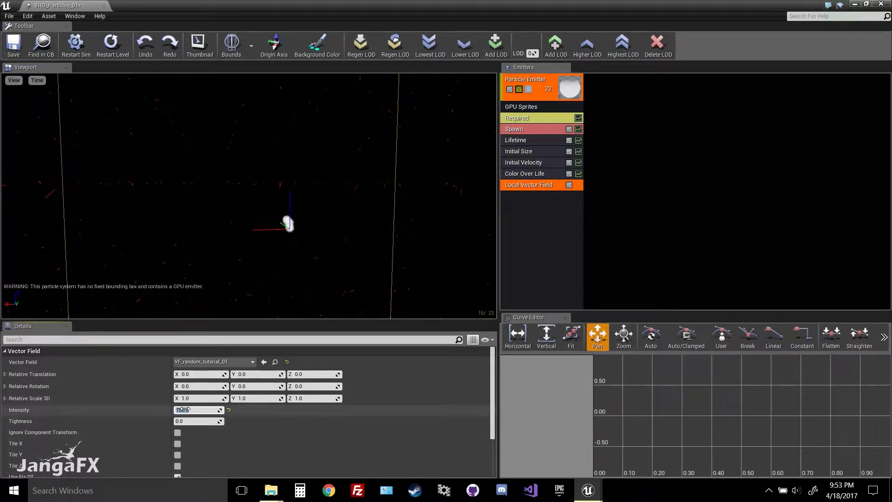
pyautogui.moveTo(263, 219); pyautogui.dragTo(287, 232)
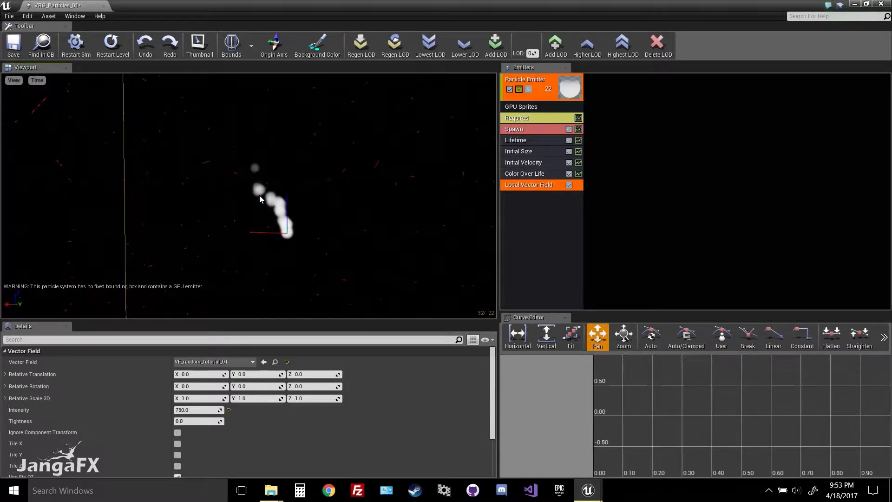
pyautogui.moveTo(264, 204); pyautogui.dragTo(205, 201)
pyautogui.moveTo(326, 185); pyautogui.dragTo(327, 222)
pyautogui.click(544, 224)
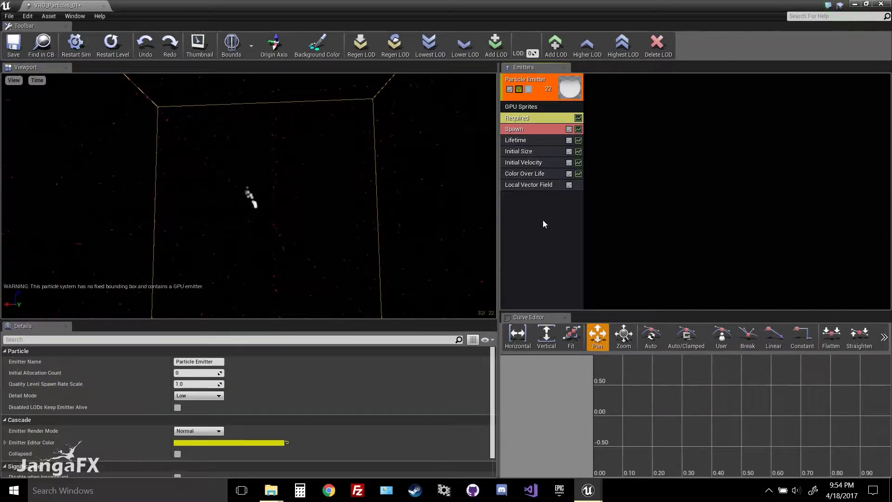
pyautogui.click(515, 186)
pyautogui.click(607, 152)
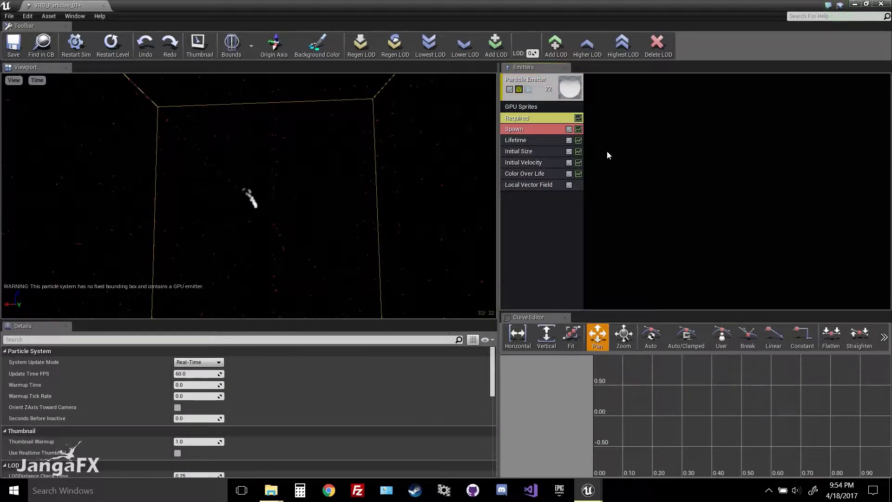
# Expand all Spawn module properties and set the constant spawn Rate to 5000.
pyautogui.click(543, 129)
pyautogui.rightClick(166, 348)
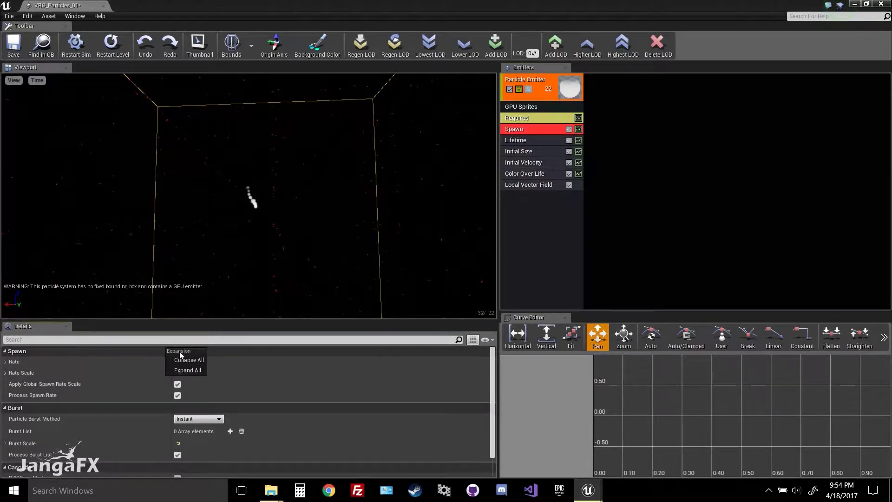
pyautogui.click(191, 371)
pyautogui.scroll(-1, 214, 376)
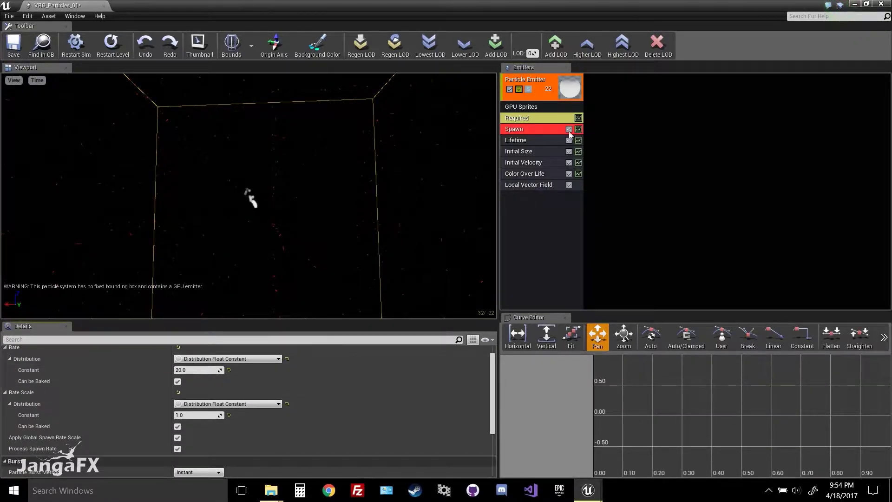
pyautogui.scroll(1, 126, 386)
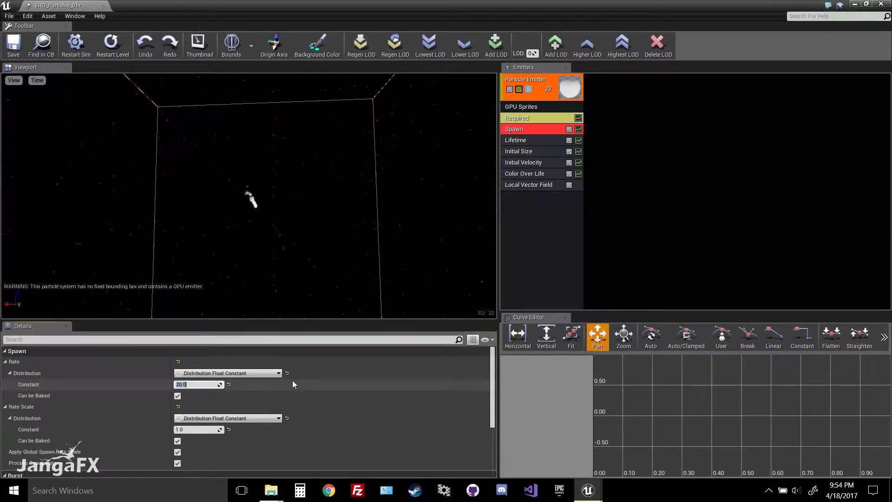
pyautogui.write('5000')
pyautogui.press('Return')
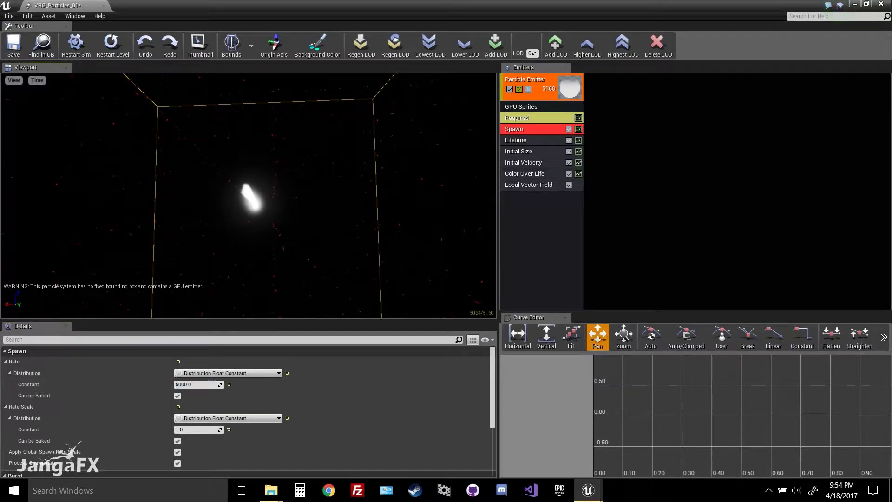
pyautogui.moveTo(249, 195); pyautogui.dragTo(249, 130, button='right')
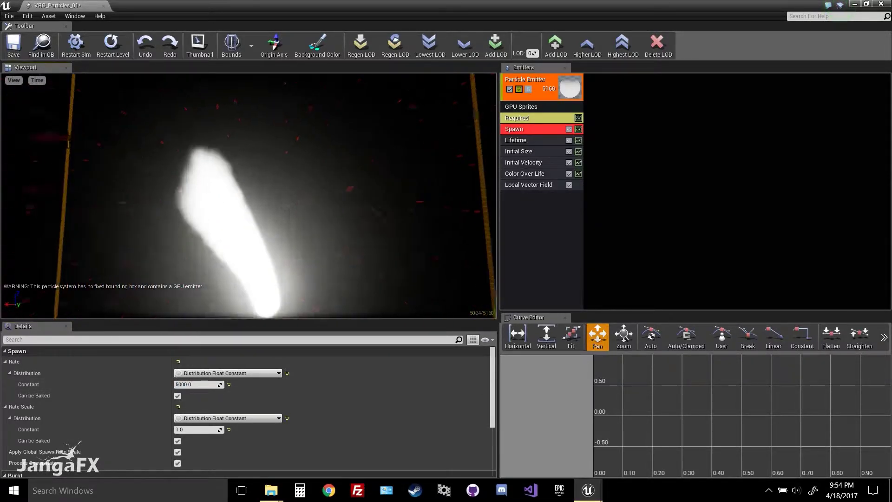
pyautogui.scroll(-5, 287, 216)
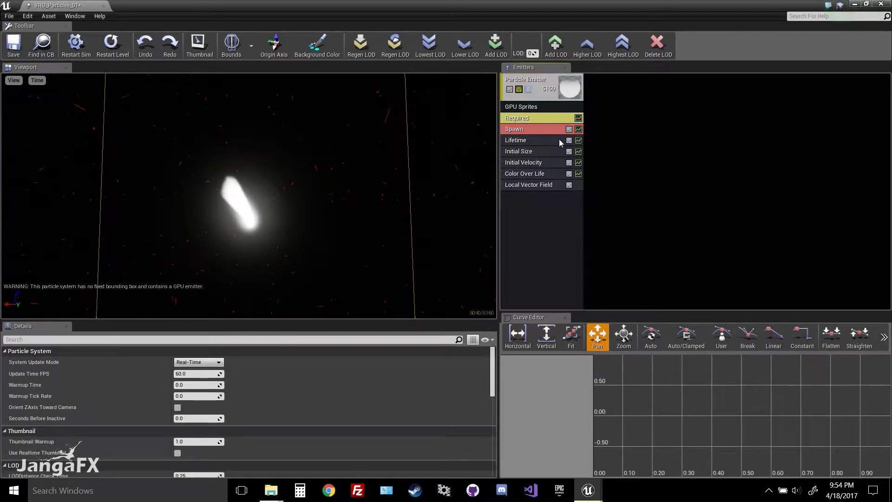
# Set the Lifetime module's uniform distribution to a Min of 4 and a Max of 5.
pyautogui.click(558, 138)
pyautogui.rightClick(190, 350)
pyautogui.click(206, 372)
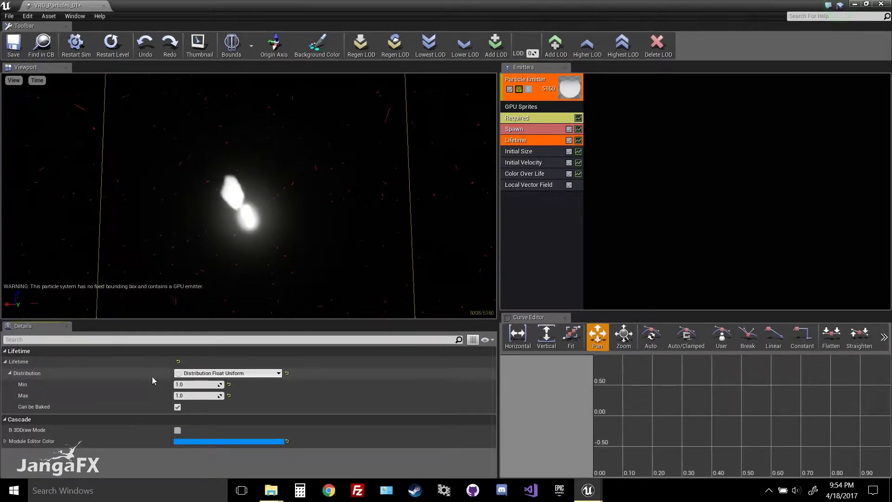
pyautogui.click(198, 384)
pyautogui.write('5')
pyautogui.click(200, 395)
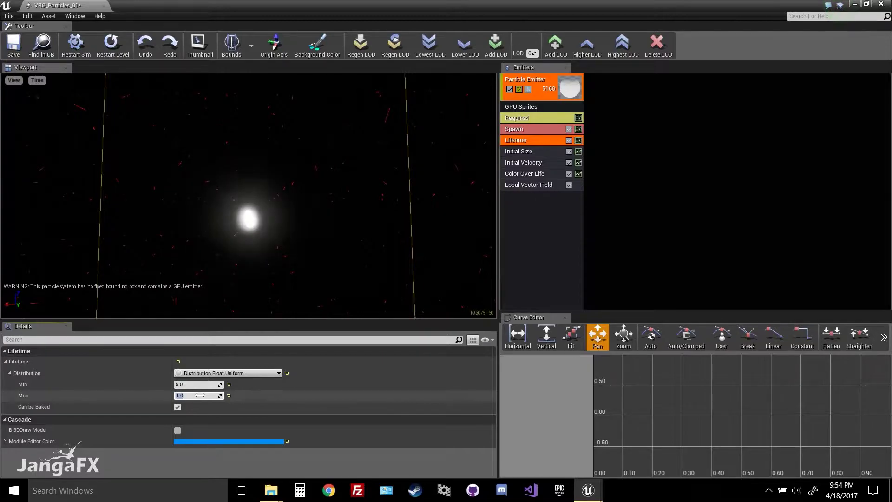
pyautogui.write('5')
pyautogui.click(197, 384)
pyautogui.write('4')
pyautogui.click(197, 395)
pyautogui.click(667, 237)
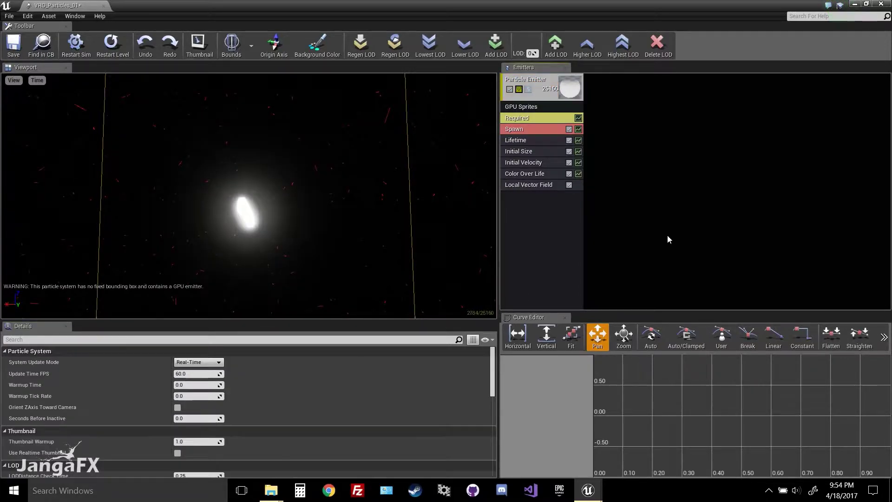
# Check how far the particles travel beyond the vector field box and set fixed bounds for the particle system.
pyautogui.moveTo(248, 195)
pyautogui.mouseDown()
pyautogui.moveTo(340, 191)
pyautogui.moveTo(340, 256)
pyautogui.moveTo(282, 276)
pyautogui.moveTo(311, 276)
pyautogui.moveTo(248, 232)
pyautogui.moveTo(320, 255)
pyautogui.moveTo(276, 260)
pyautogui.moveTo(314, 260)
pyautogui.moveTo(271, 258)
pyautogui.moveTo(293, 231)
pyautogui.moveTo(275, 255)
pyautogui.moveTo(274, 246)
pyautogui.moveTo(322, 243)
pyautogui.mouseUp()
pyautogui.moveTo(304, 215); pyautogui.dragTo(267, 202)
pyautogui.moveTo(343, 222)
pyautogui.mouseDown()
pyautogui.moveTo(357, 224)
pyautogui.moveTo(357, 247)
pyautogui.moveTo(348, 204)
pyautogui.moveTo(334, 242)
pyautogui.moveTo(334, 209)
pyautogui.mouseUp()
pyautogui.moveTo(402, 229); pyautogui.dragTo(338, 136)
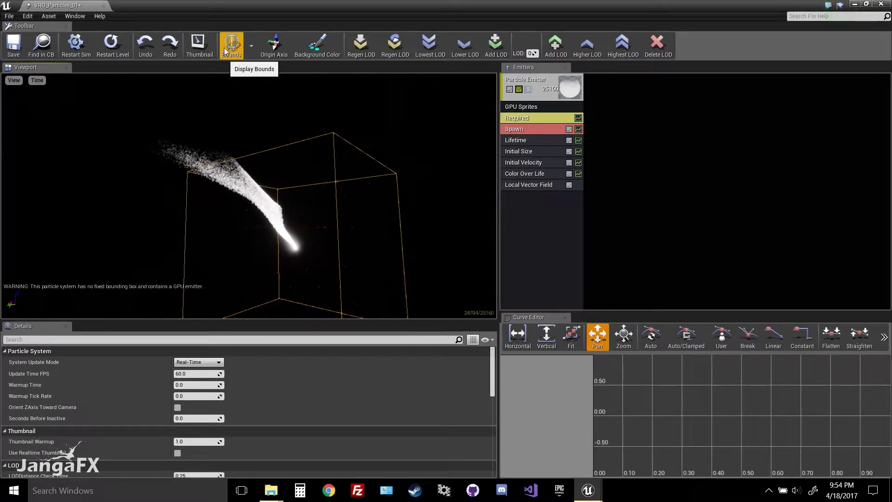
pyautogui.click(251, 45)
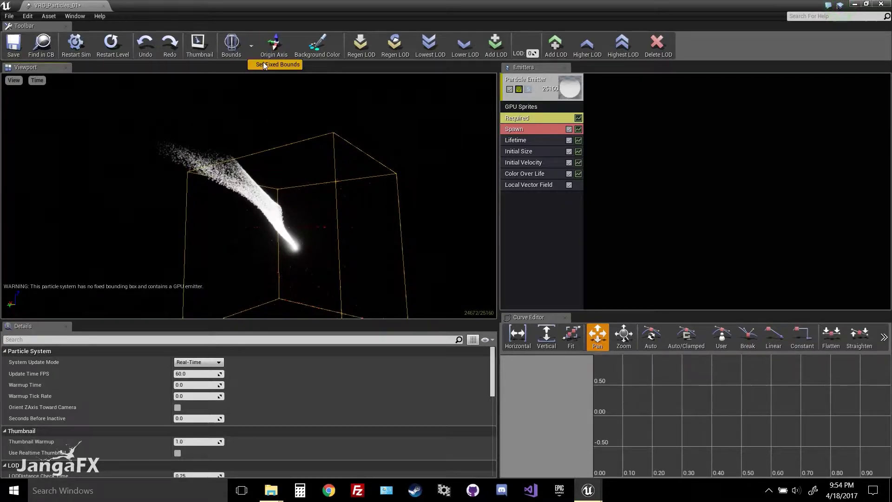
pyautogui.click(277, 65)
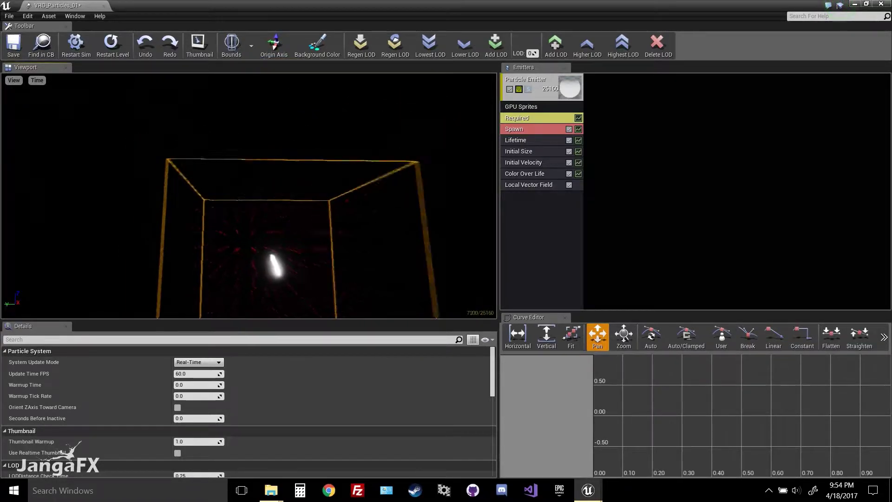
# Enable tiling on X, Y and Z for the Local Vector Field module and view the particles leaving the box.
pyautogui.moveTo(248, 196)
pyautogui.mouseDown()
pyautogui.moveTo(249, 181)
pyautogui.moveTo(233, 172)
pyautogui.moveTo(219, 195)
pyautogui.moveTo(260, 176)
pyautogui.moveTo(251, 204)
pyautogui.moveTo(233, 218)
pyautogui.moveTo(298, 172)
pyautogui.moveTo(260, 195)
pyautogui.moveTo(223, 176)
pyautogui.moveTo(250, 200)
pyautogui.moveTo(274, 186)
pyautogui.moveTo(242, 199)
pyautogui.moveTo(209, 181)
pyautogui.moveTo(227, 158)
pyautogui.moveTo(251, 177)
pyautogui.moveTo(232, 204)
pyautogui.moveTo(260, 196)
pyautogui.moveTo(241, 172)
pyautogui.moveTo(260, 191)
pyautogui.mouseUp()
pyautogui.moveTo(107, 111); pyautogui.dragTo(308, 167)
pyautogui.click(523, 185)
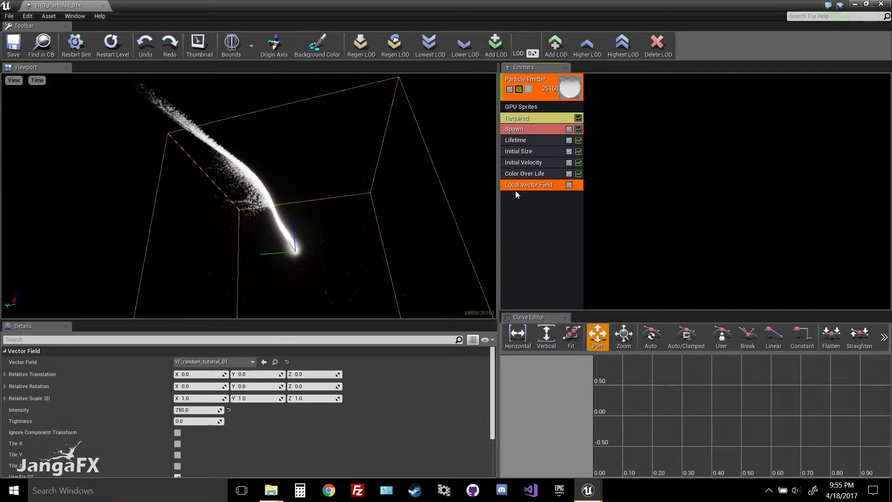
pyautogui.moveTo(209, 223); pyautogui.dragTo(232, 134)
pyautogui.moveTo(186, 241); pyautogui.dragTo(231, 223)
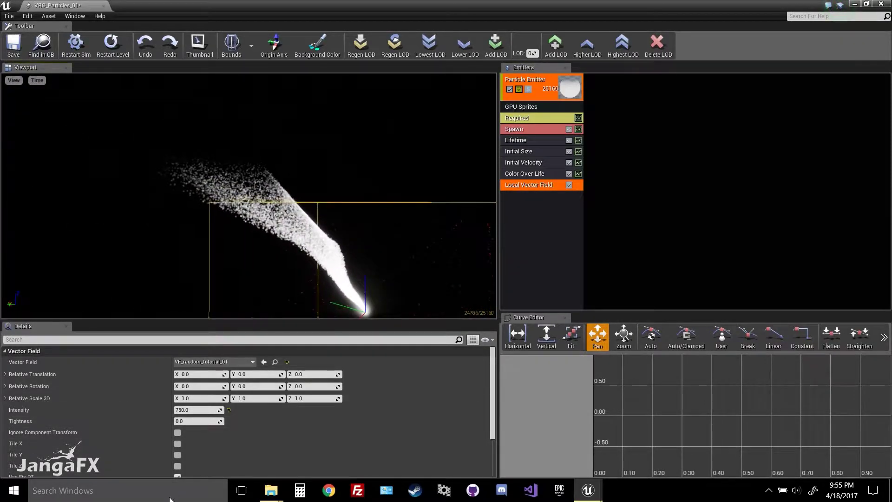
pyautogui.scroll(-1, 174, 442)
pyautogui.click(177, 451)
pyautogui.click(178, 441)
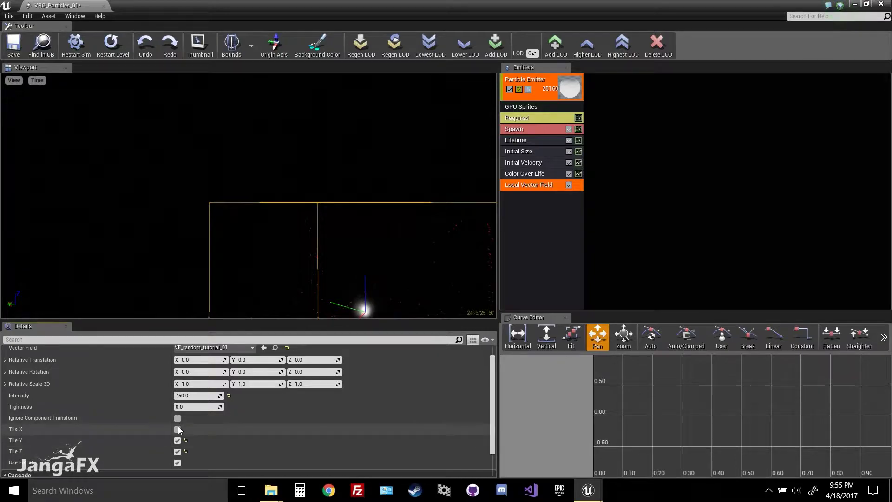
pyautogui.click(177, 428)
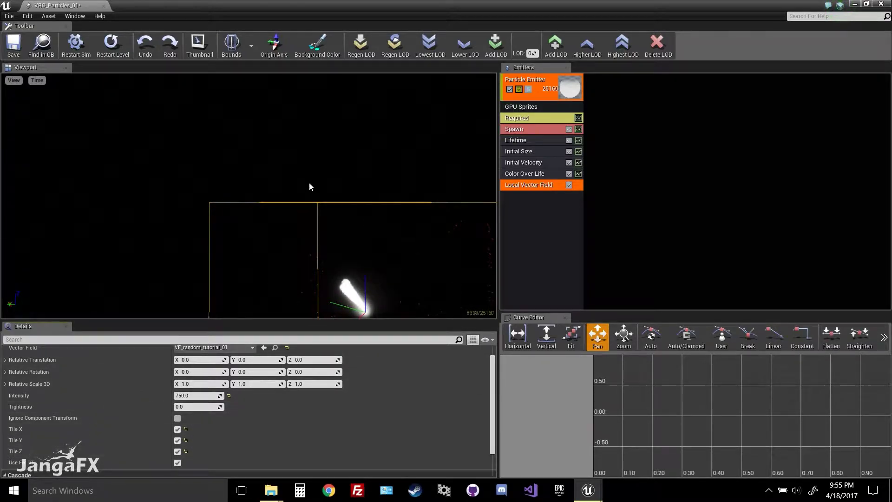
pyautogui.moveTo(309, 182); pyautogui.dragTo(307, 204)
pyautogui.moveTo(341, 115); pyautogui.dragTo(289, 210)
# Turn the vector field's X, Y and Z tiling off for comparison, and turn all three back on.
pyautogui.click(177, 429)
pyautogui.click(177, 440)
pyautogui.click(177, 451)
pyautogui.click(177, 451)
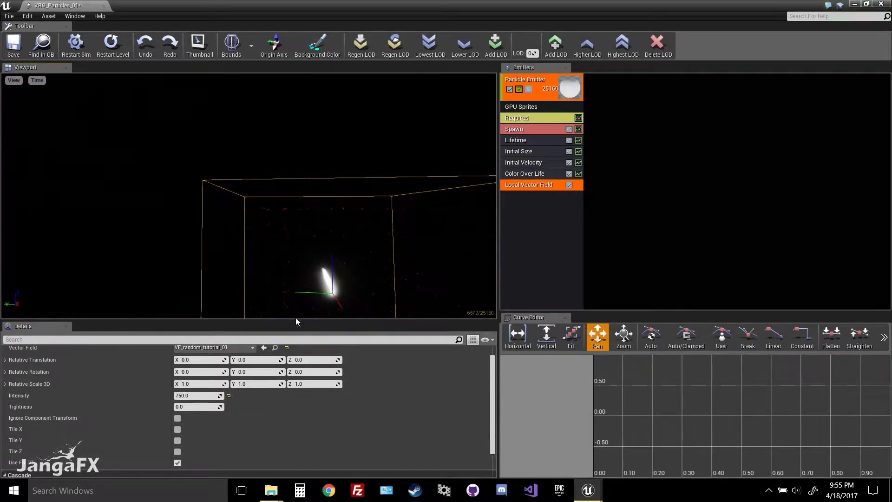
pyautogui.click(177, 429)
pyautogui.click(177, 440)
pyautogui.click(178, 451)
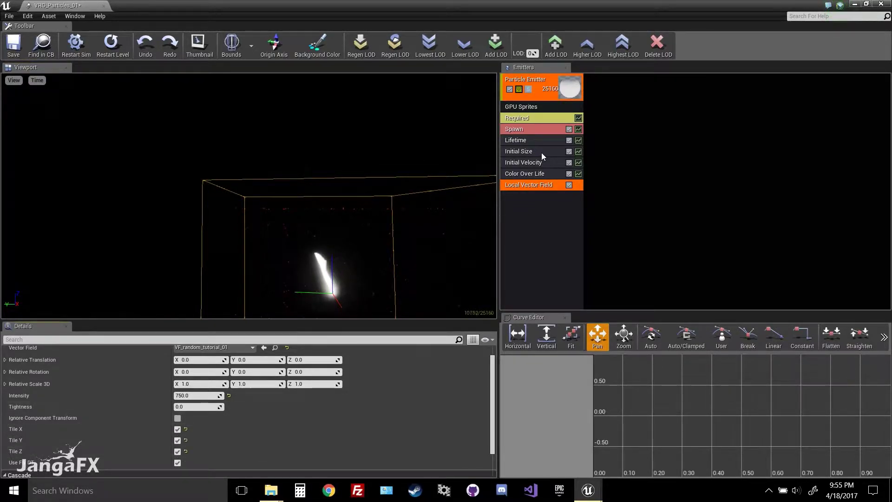
# Set the local vector field's Tightness to 1 and inspect the particle trail from several angles.
pyautogui.click(197, 406)
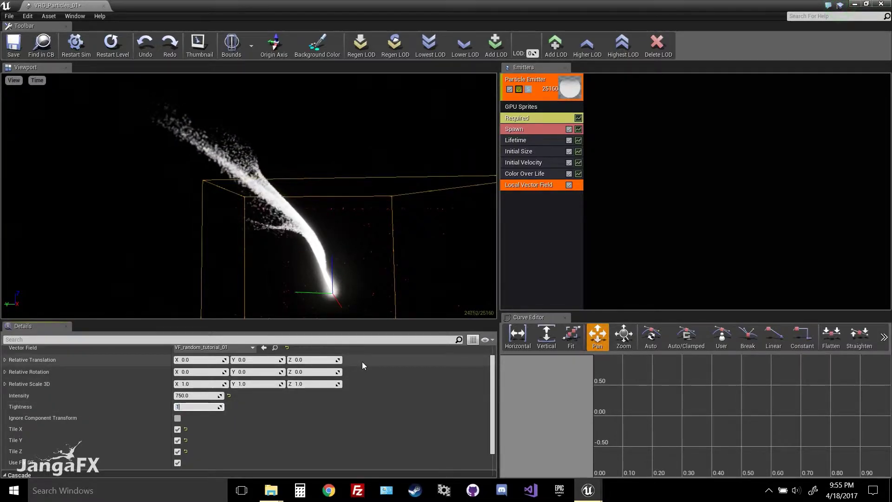
pyautogui.write('1')
pyautogui.press('Return')
pyautogui.moveTo(334, 260); pyautogui.dragTo(490, 206)
pyautogui.moveTo(284, 210)
pyautogui.mouseDown()
pyautogui.moveTo(340, 164)
pyautogui.moveTo(354, 211)
pyautogui.moveTo(272, 227)
pyautogui.moveTo(270, 211)
pyautogui.moveTo(282, 258)
pyautogui.moveTo(342, 260)
pyautogui.mouseUp()
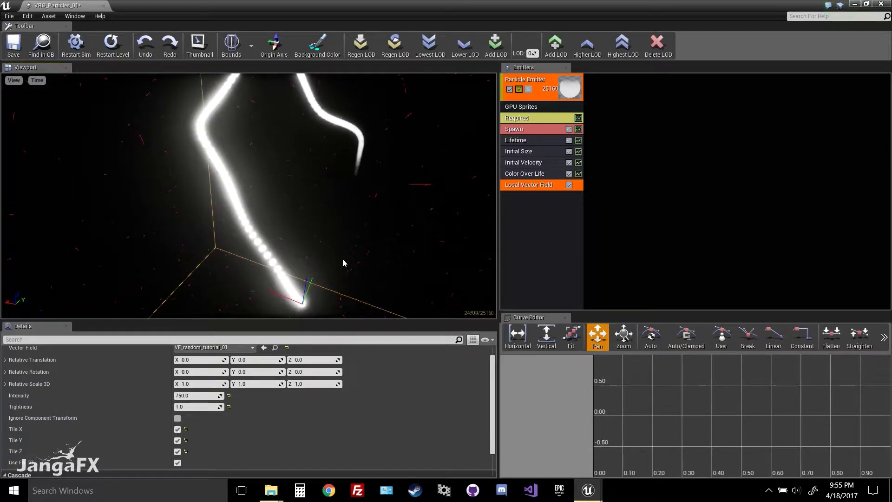
pyautogui.moveTo(352, 110)
pyautogui.mouseDown()
pyautogui.moveTo(339, 153)
pyautogui.moveTo(305, 203)
pyautogui.moveTo(350, 218)
pyautogui.mouseUp()
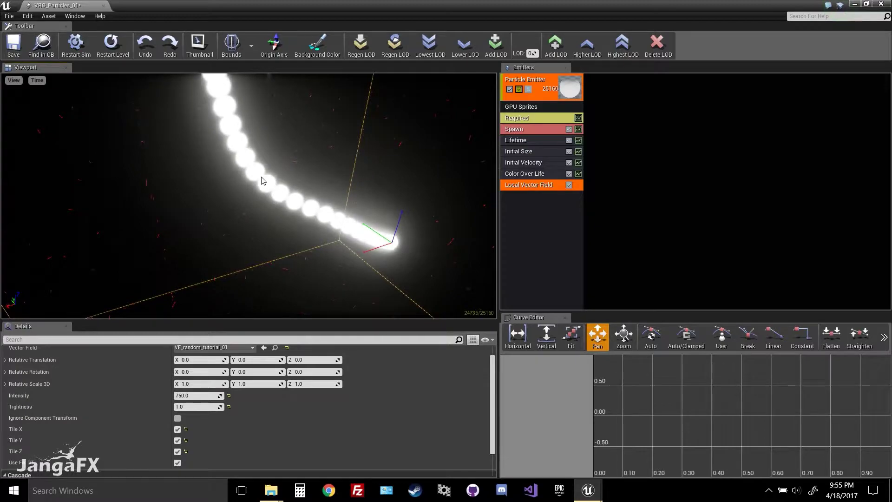
pyautogui.moveTo(230, 104); pyautogui.dragTo(204, 140)
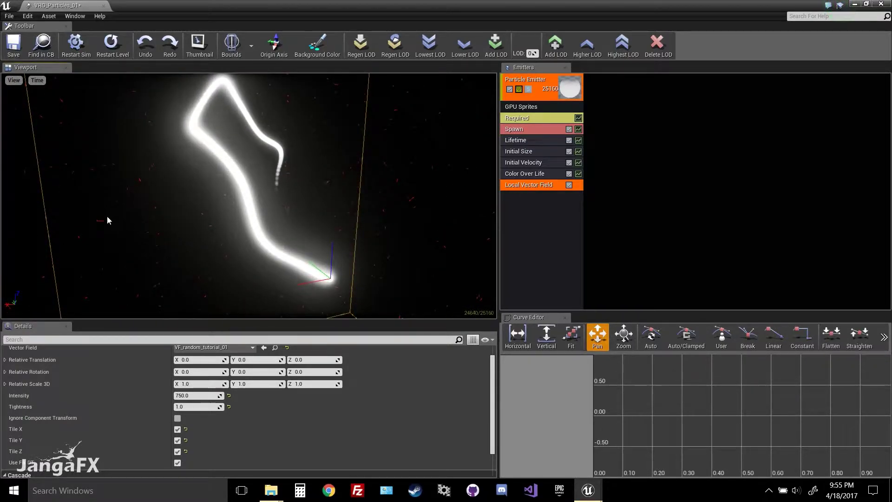
pyautogui.moveTo(325, 168); pyautogui.dragTo(232, 167)
pyautogui.moveTo(293, 169); pyautogui.dragTo(237, 169)
# Add a VF Rotation Rate module to the emitter and set its Z rotation rate to 1.0.
pyautogui.click(555, 205)
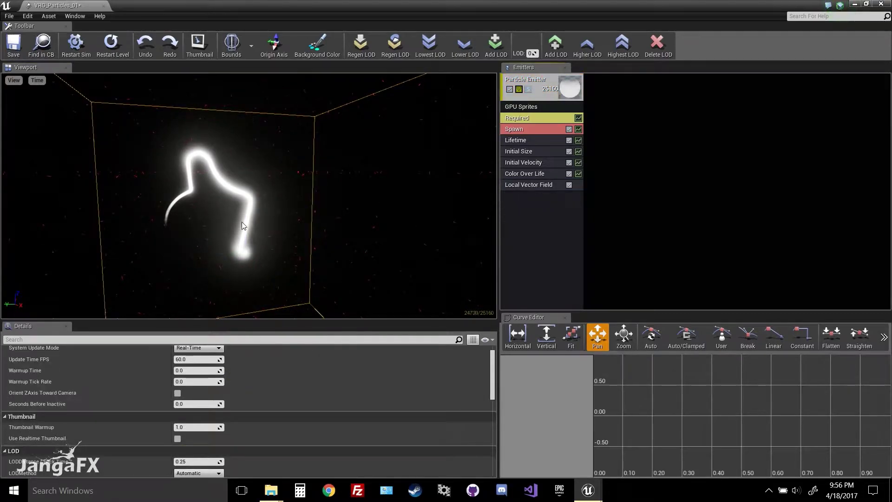
pyautogui.moveTo(242, 225); pyautogui.dragTo(424, 248)
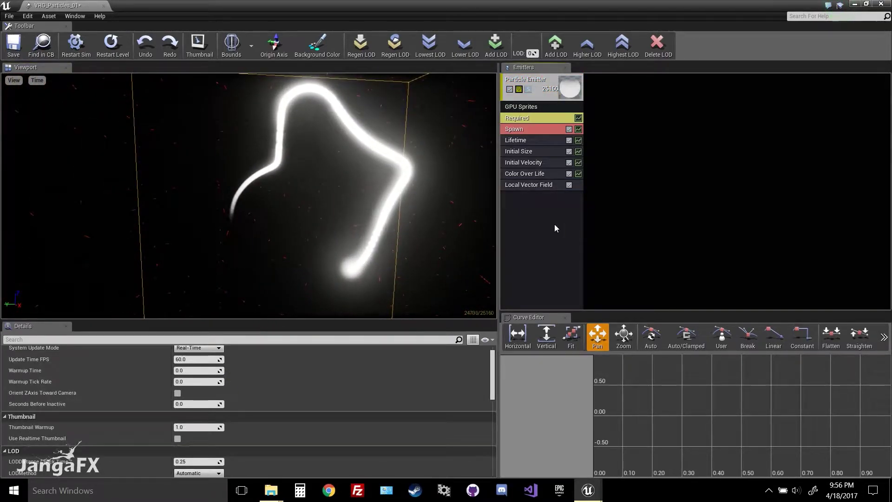
pyautogui.rightClick(516, 202)
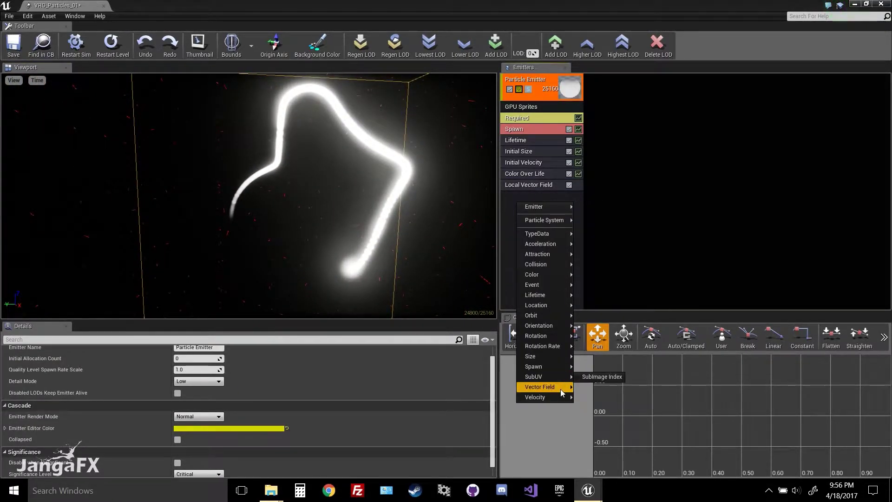
pyautogui.moveTo(561, 388)
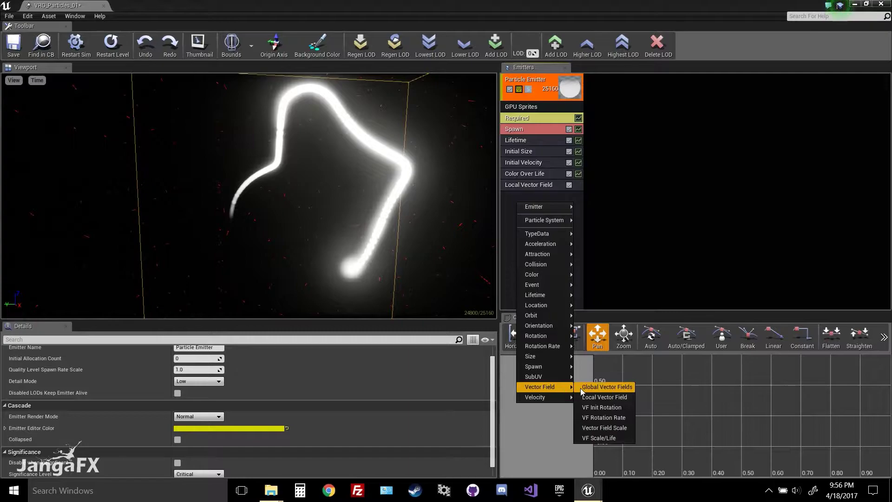
pyautogui.click(612, 419)
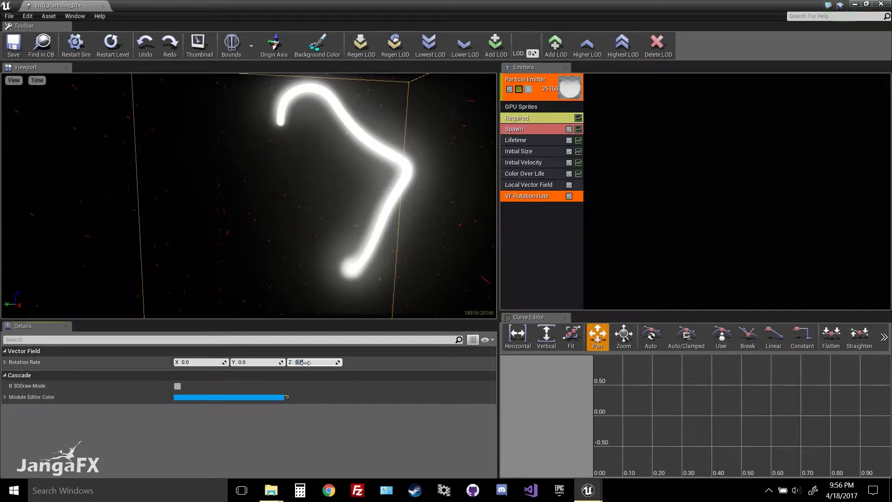
pyautogui.write('0.2')
pyautogui.press('Return')
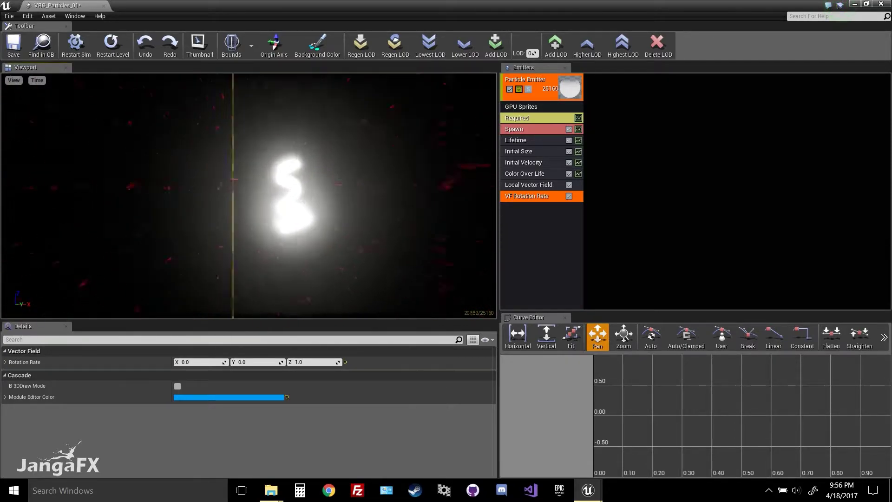
# Shrink the particle editor into a floating window and bring the level's particle emitter into view beside it, deselected.
pyautogui.moveTo(403, 12); pyautogui.dragTo(616, 104)
pyautogui.moveTo(705, 8); pyautogui.dragTo(891, 63)
pyautogui.moveTo(635, 272); pyautogui.dragTo(280, 258)
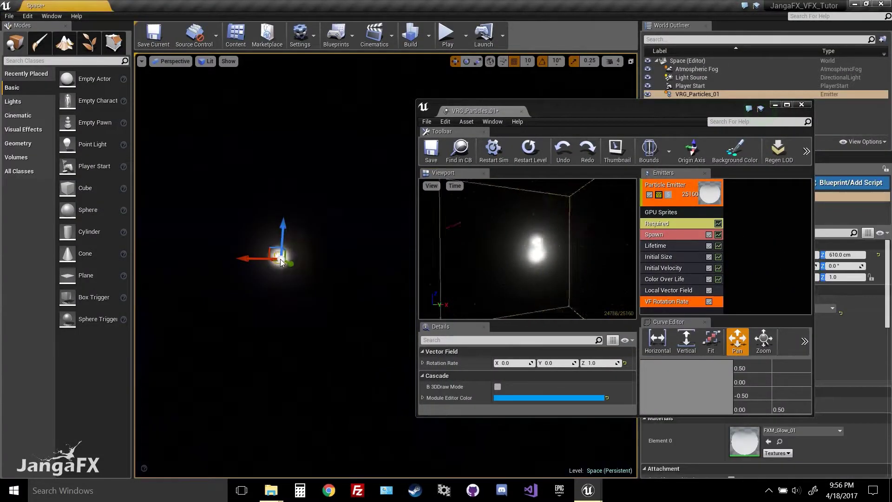
pyautogui.press('Escape')
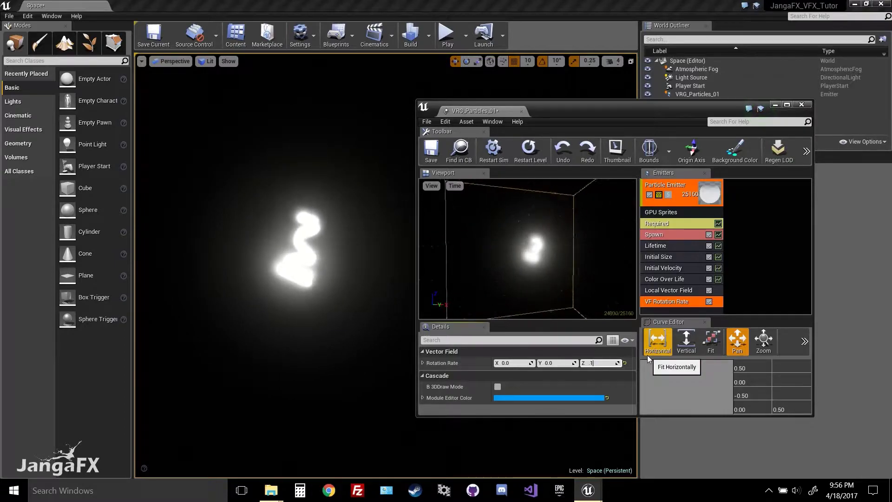
# Set the vector field's rotation rate to 0.1 on X, Y and Z and check the trail in the level.
pyautogui.write('0.1')
pyautogui.press('Return')
pyautogui.write('0.1')
pyautogui.press('Tab')
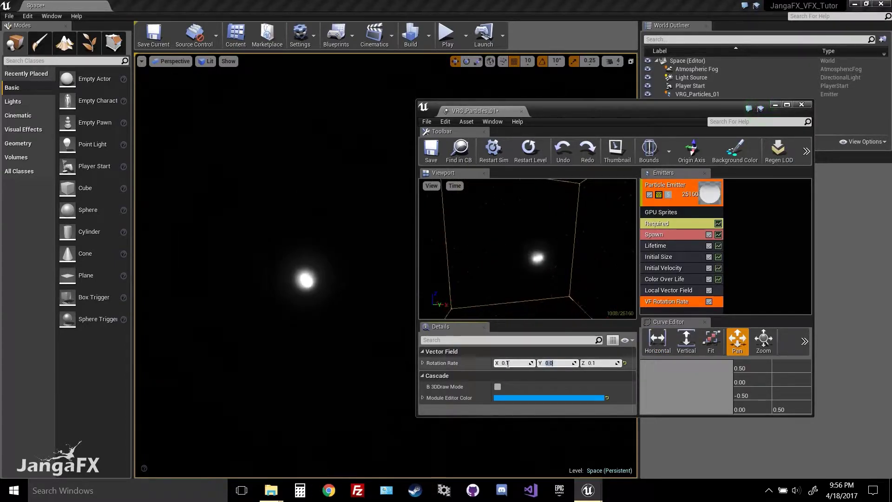
pyautogui.write('.1')
pyautogui.moveTo(390, 227); pyautogui.dragTo(437, 218, button='right')
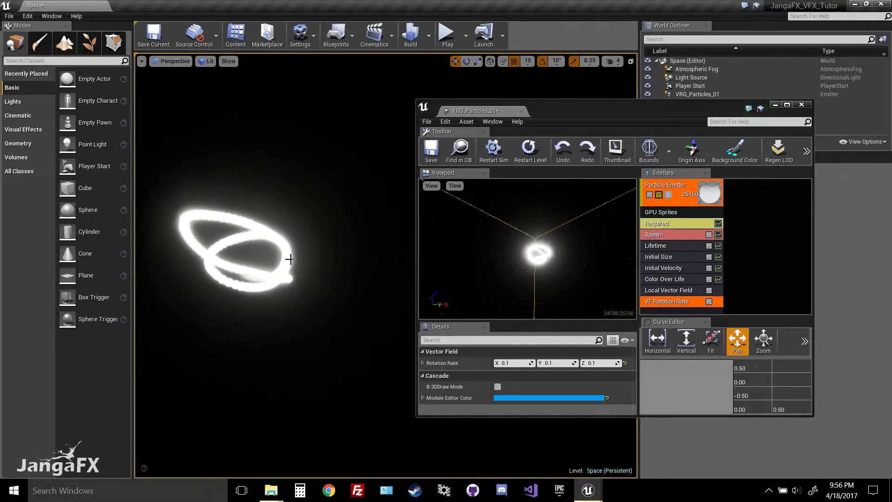
# Maximize the particle editor window and deselect the emitter's modules.
pyautogui.doubleClick(774, 112)
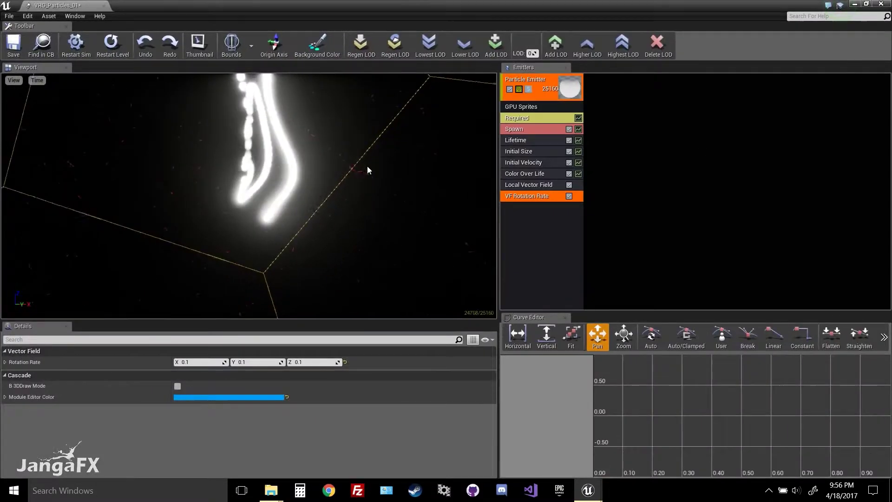
pyautogui.click(543, 141)
pyautogui.click(503, 213)
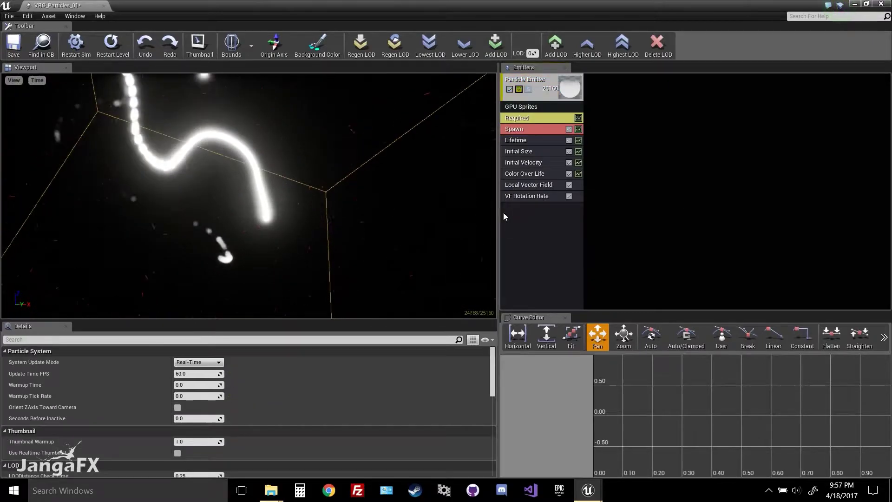
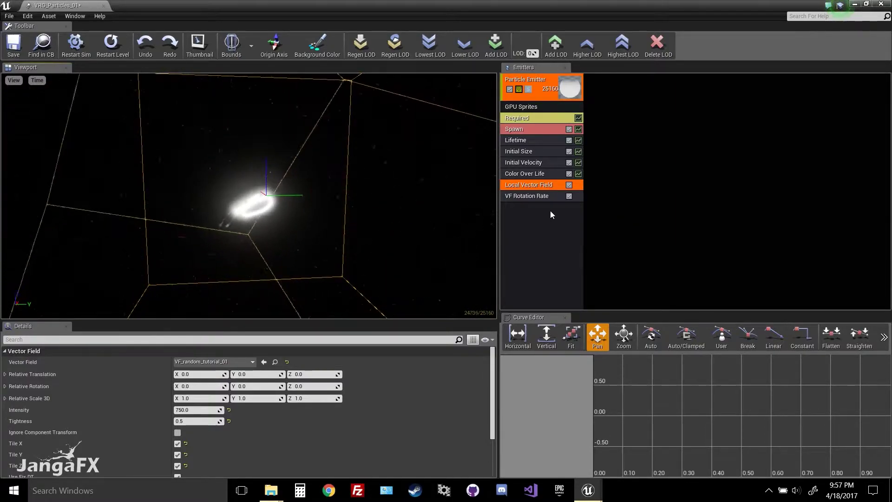
# Add a Sphere location module to the emitter and set its constant Start Radius to 250.
pyautogui.rightClick(535, 223)
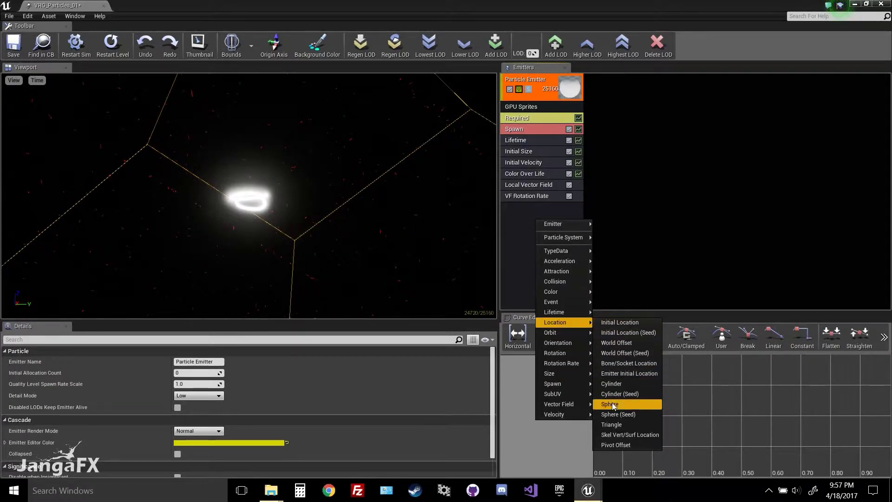
pyautogui.click(612, 405)
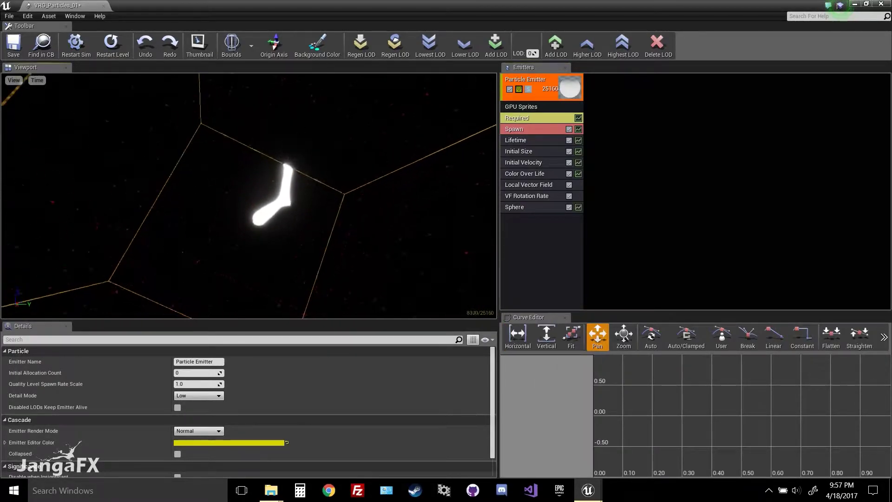
pyautogui.moveTo(195, 195); pyautogui.dragTo(307, 195)
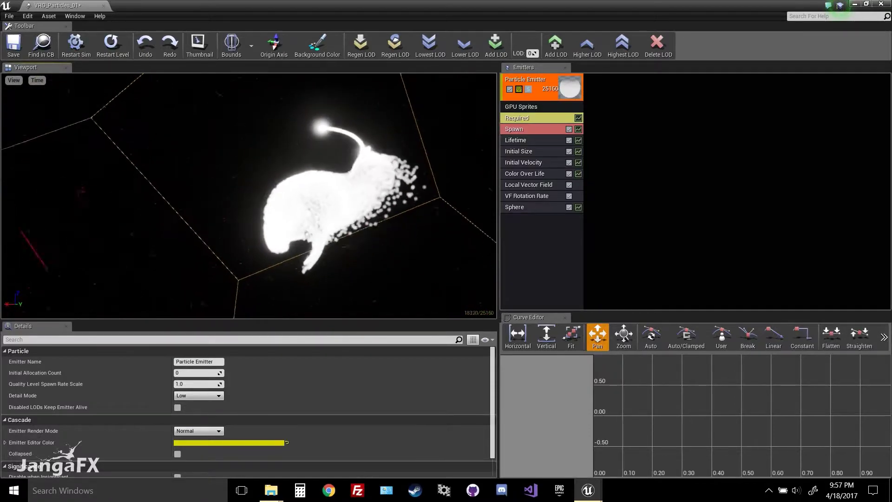
pyautogui.moveTo(251, 195); pyautogui.dragTo(307, 195)
pyautogui.moveTo(251, 195)
pyautogui.mouseDown()
pyautogui.moveTo(288, 195)
pyautogui.moveTo(288, 139)
pyautogui.moveTo(260, 195)
pyautogui.mouseUp()
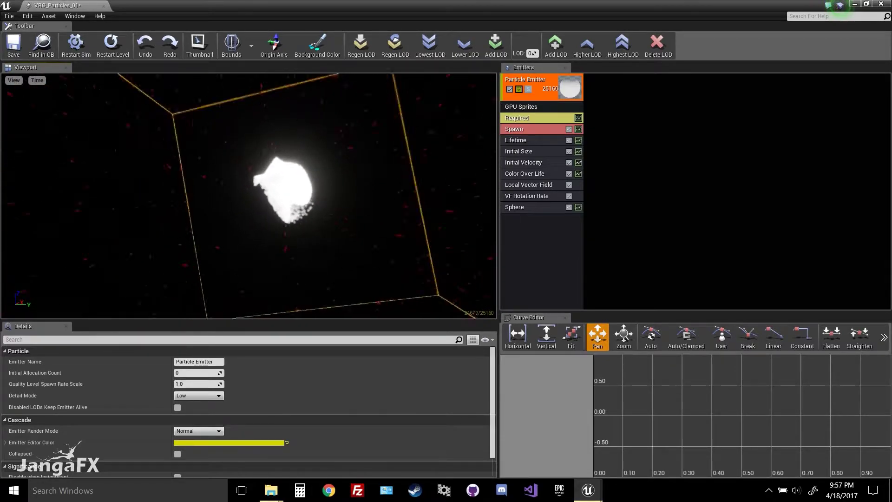
pyautogui.click(546, 209)
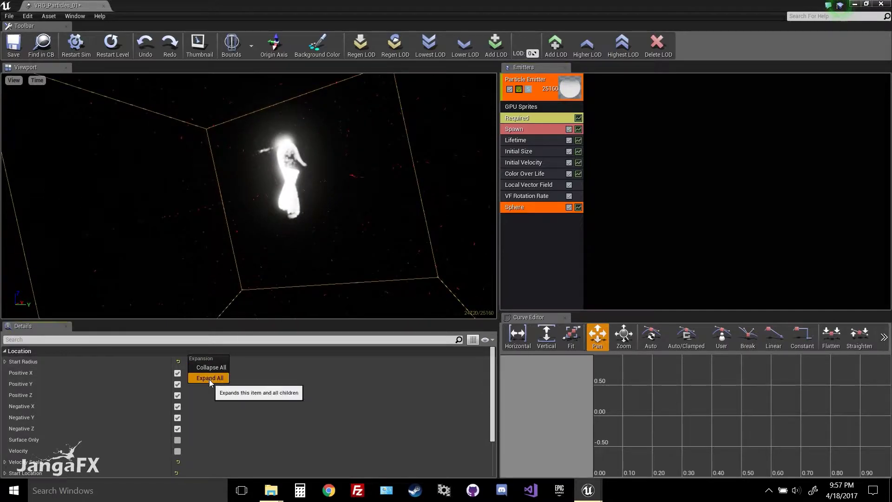
pyautogui.click(209, 378)
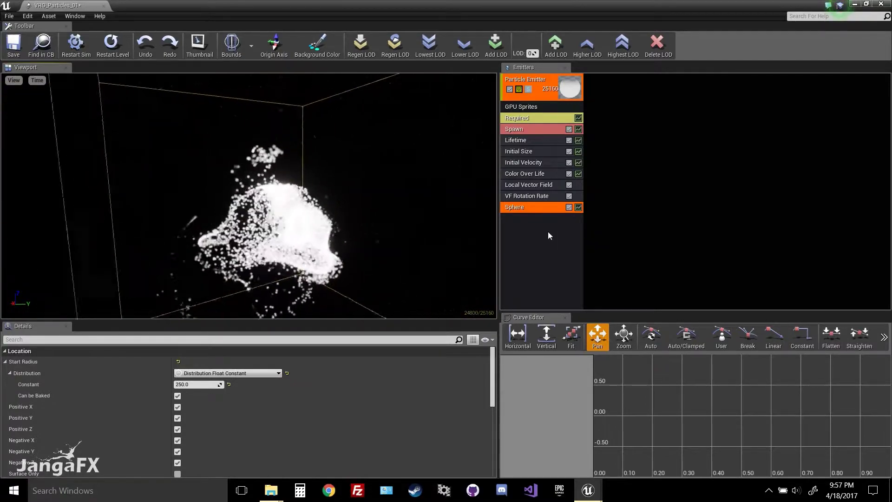
# Disable the VF Rotation Rate module and switch the local vector field to VF_Random_03.
pyautogui.click(568, 196)
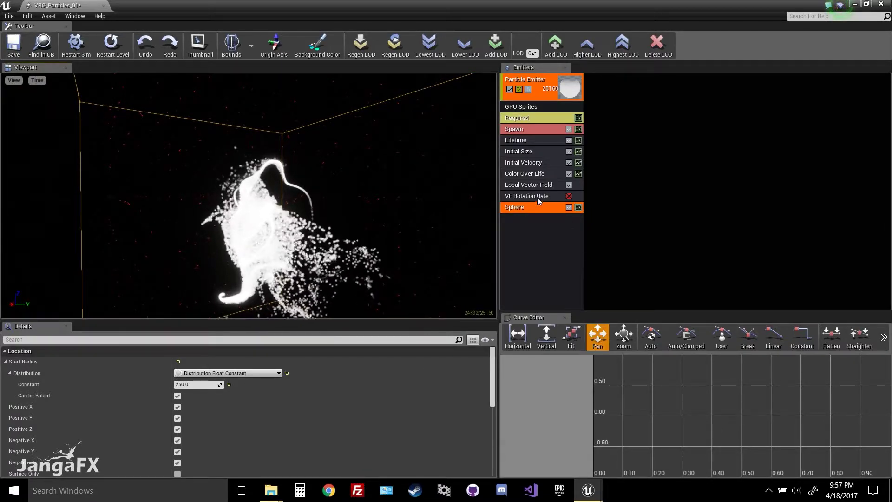
pyautogui.click(532, 184)
pyautogui.click(222, 362)
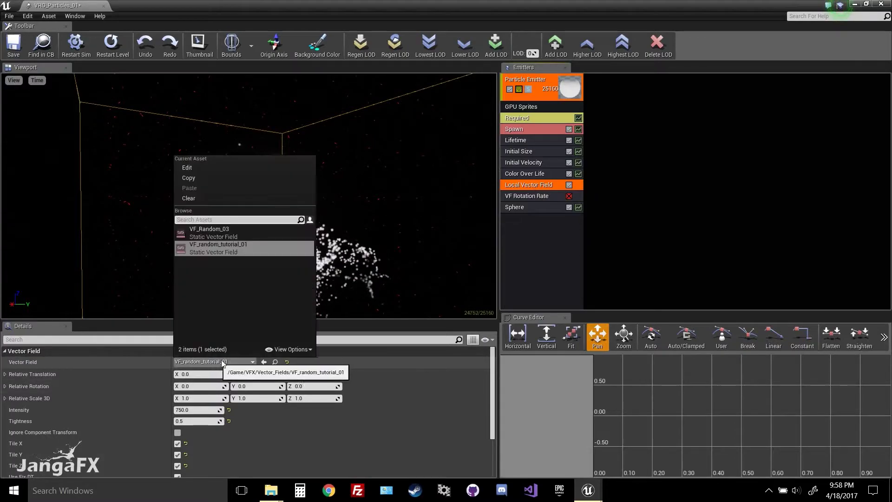
pyautogui.click(233, 236)
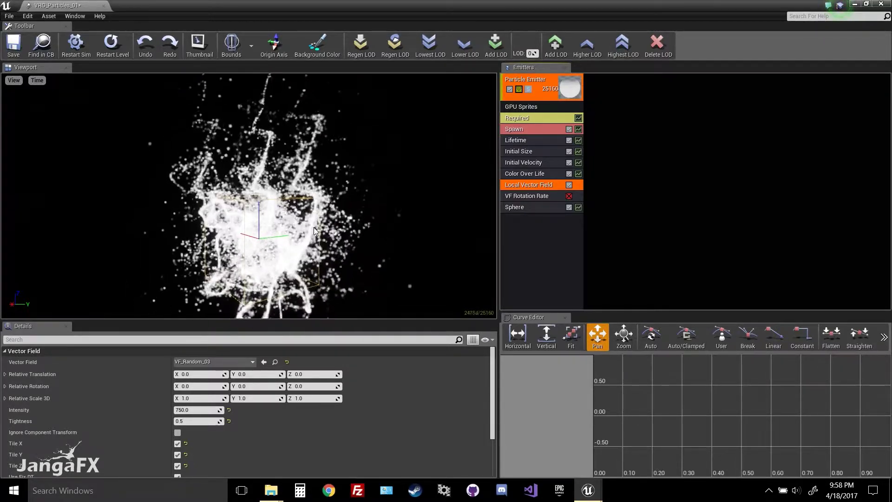
pyautogui.moveTo(314, 227); pyautogui.dragTo(422, 234)
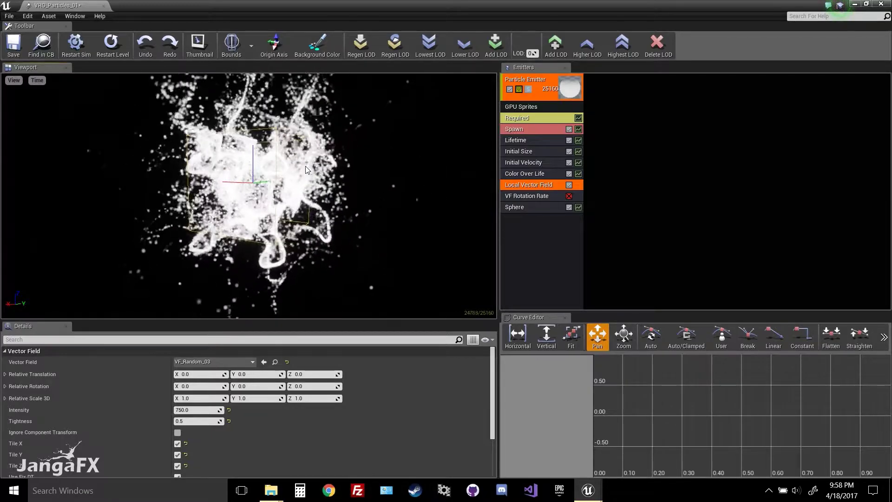
pyautogui.moveTo(318, 194)
pyautogui.mouseDown()
pyautogui.moveTo(341, 192)
pyautogui.moveTo(346, 164)
pyautogui.moveTo(310, 184)
pyautogui.mouseUp()
pyautogui.moveTo(318, 177); pyautogui.dragTo(318, 182, button='right')
# Set the Sphere module's constant Start Radius to 20.
pyautogui.click(534, 207)
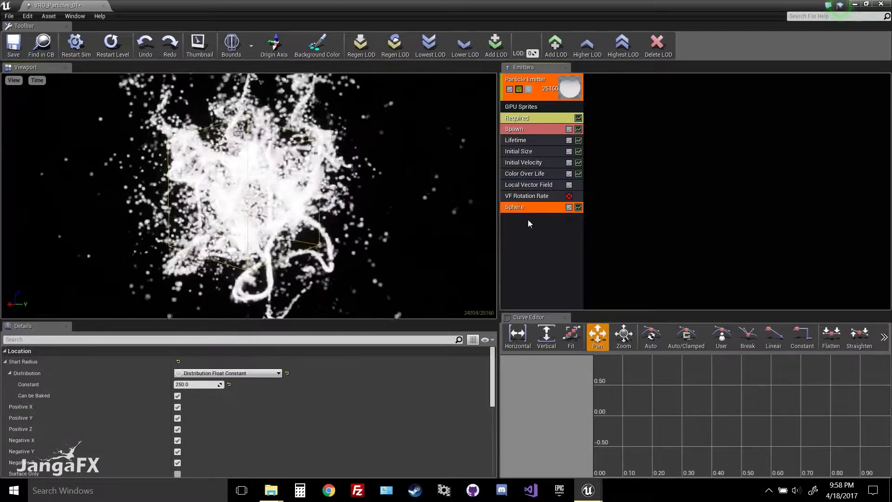
pyautogui.click(205, 384)
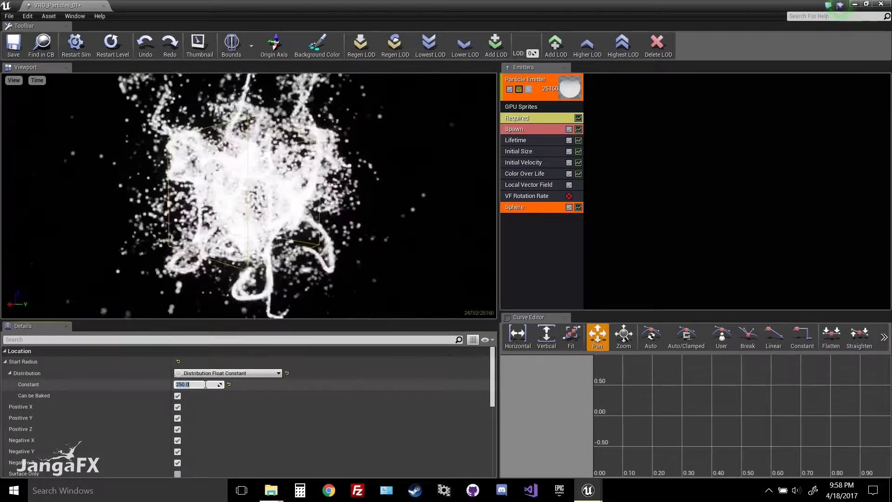
pyautogui.write('20')
pyautogui.press('Return')
pyautogui.moveTo(289, 206); pyautogui.dragTo(333, 200)
pyautogui.scroll(-1, 99, 435)
pyautogui.scroll(-2, 99, 436)
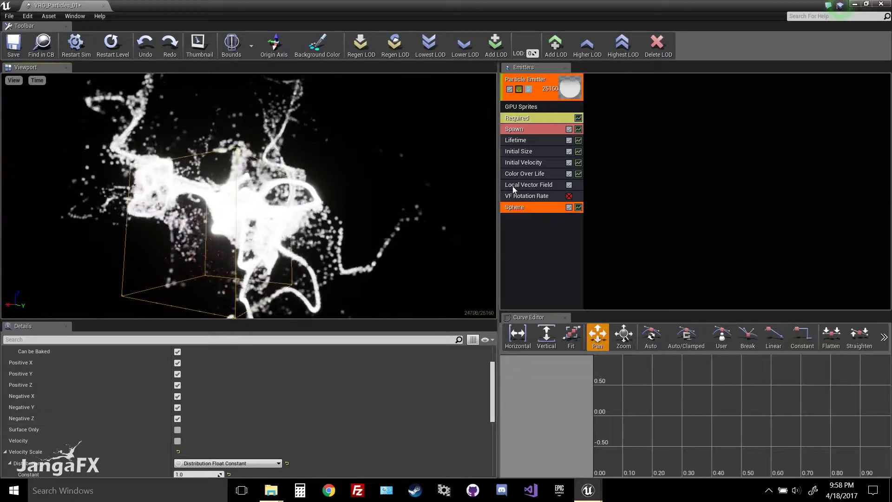
# Turn off the local vector field's tiling on Z, Y and X.
pyautogui.click(528, 184)
pyautogui.click(177, 425)
pyautogui.click(178, 414)
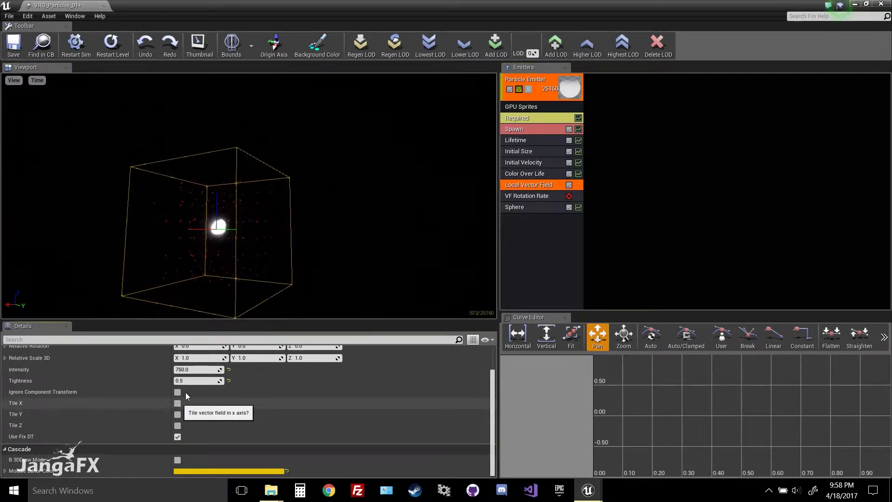
pyautogui.click(177, 402)
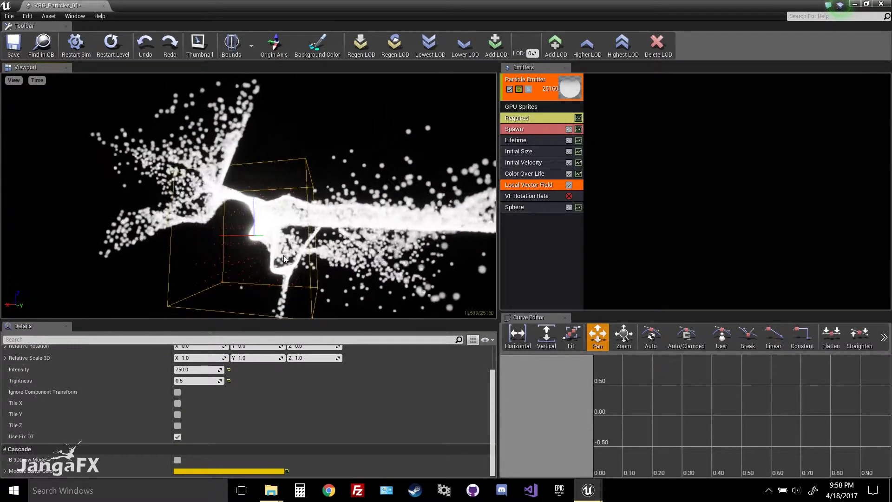
# Examine from several angles and distances how the particles leave the untiled vector field's bounds.
pyautogui.moveTo(283, 255); pyautogui.dragTo(277, 311)
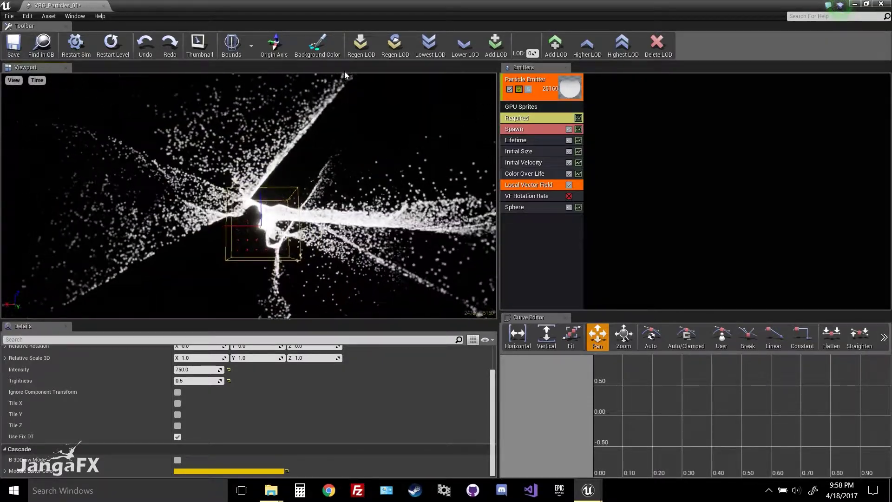
pyautogui.moveTo(344, 77); pyautogui.dragTo(311, 100)
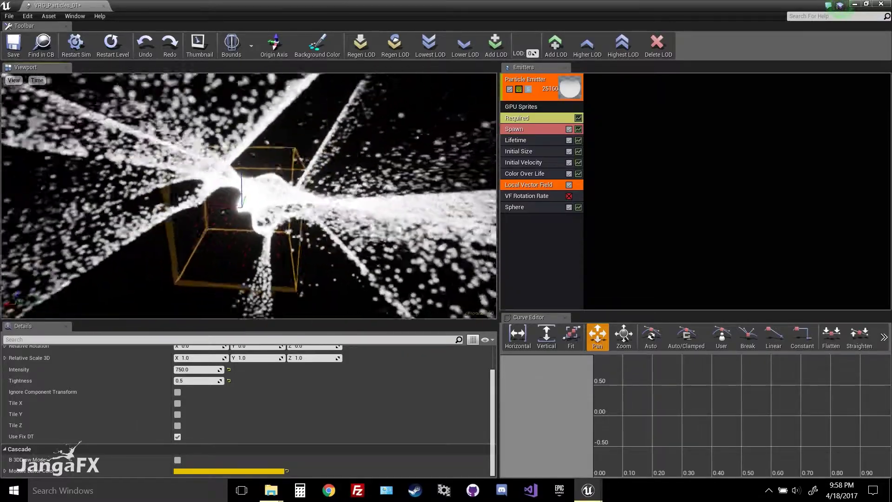
pyautogui.moveTo(302, 167); pyautogui.dragTo(270, 188)
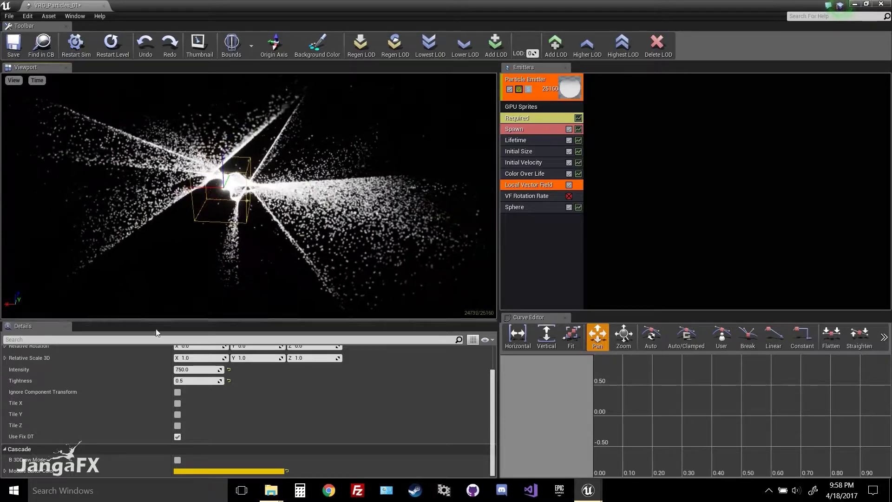
pyautogui.moveTo(101, 137); pyautogui.dragTo(93, 119)
pyautogui.moveTo(93, 118); pyautogui.dragTo(144, 88, button='right')
pyautogui.moveTo(144, 88); pyautogui.dragTo(233, 149)
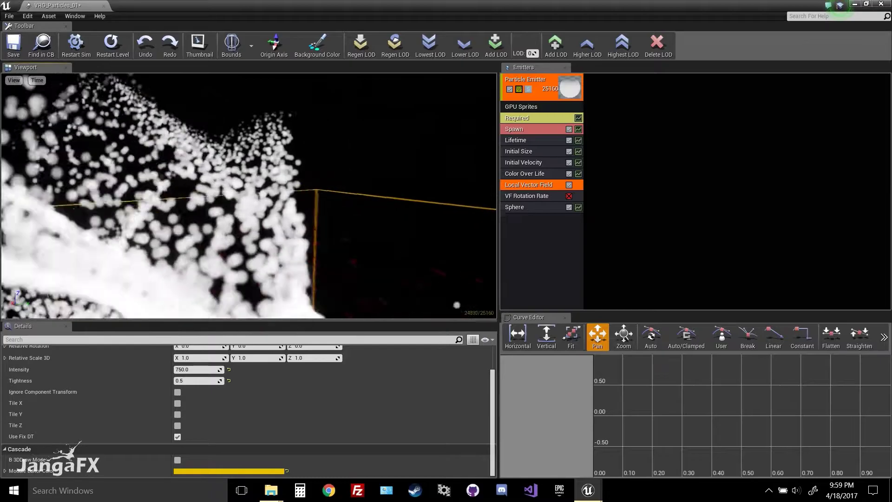
pyautogui.moveTo(232, 149); pyautogui.dragTo(232, 204, button='right')
pyautogui.moveTo(232, 205)
pyautogui.mouseDown()
pyautogui.moveTo(251, 209)
pyautogui.moveTo(235, 199)
pyautogui.mouseUp()
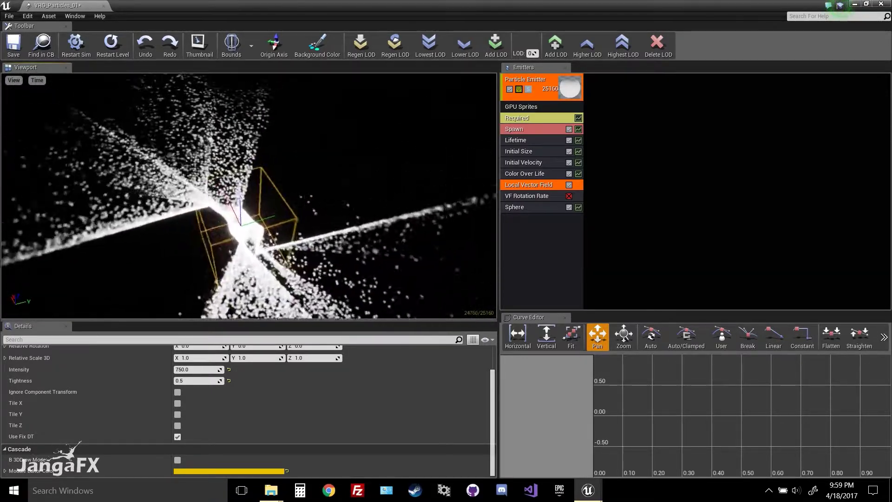
pyautogui.moveTo(234, 200); pyautogui.dragTo(235, 158, button='right')
pyautogui.moveTo(235, 157); pyautogui.dragTo(246, 176)
pyautogui.moveTo(246, 177); pyautogui.dragTo(246, 228, button='right')
pyautogui.moveTo(246, 228); pyautogui.dragTo(262, 235)
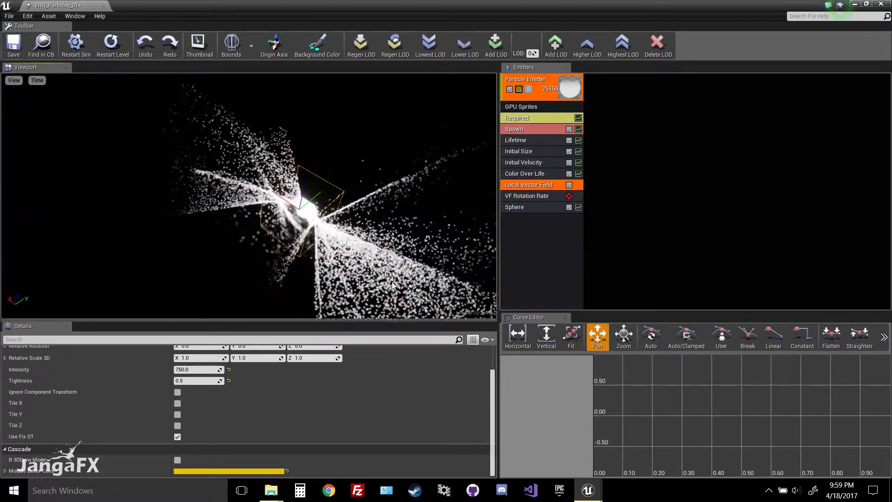
pyautogui.moveTo(322, 250); pyautogui.dragTo(297, 274)
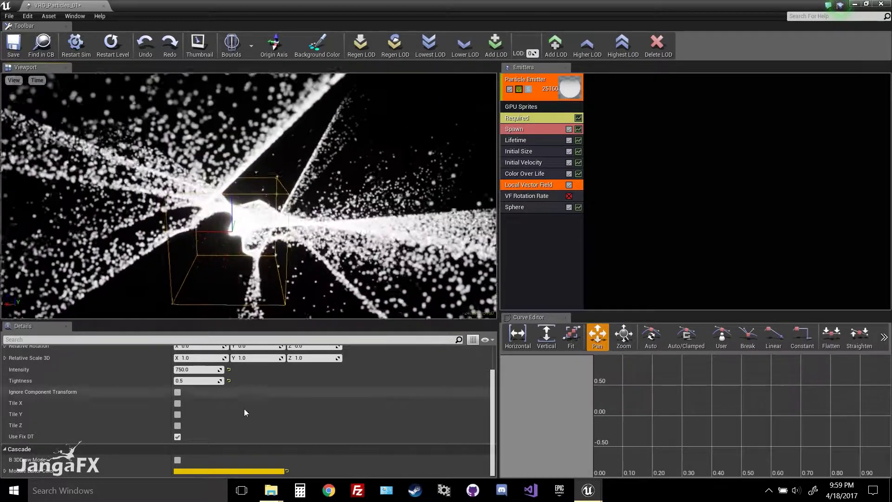
# Turn the local vector field's Z, Y and X tiling back on and deselect the module.
pyautogui.click(178, 425)
pyautogui.click(178, 414)
pyautogui.click(177, 403)
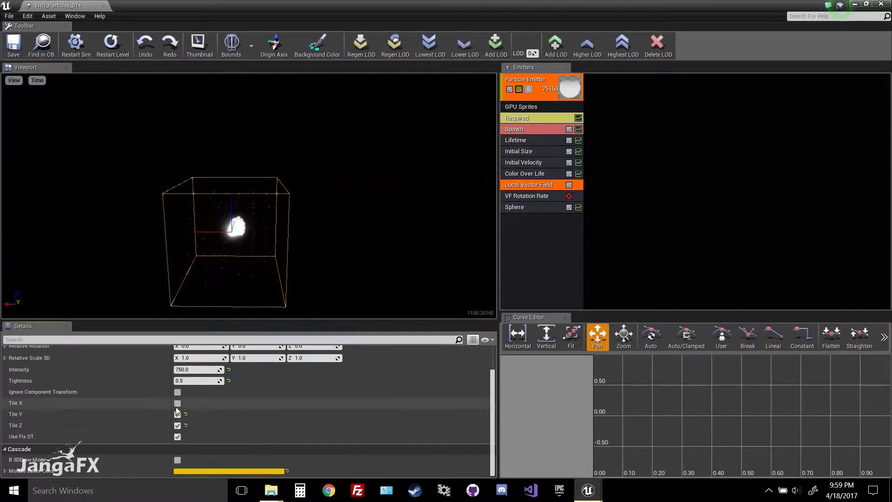
pyautogui.click(540, 243)
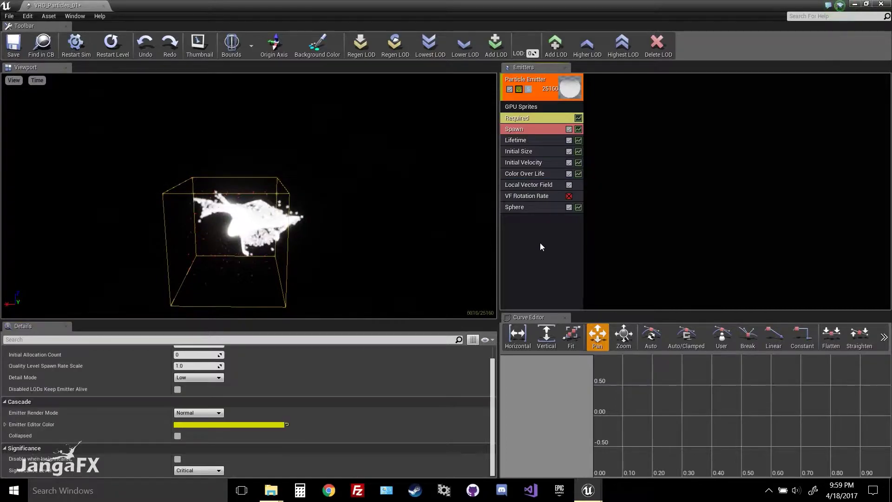
# Set the Color Over Life start point to crimson with R 0.57, G 0.0, B 0.024.
pyautogui.click(534, 175)
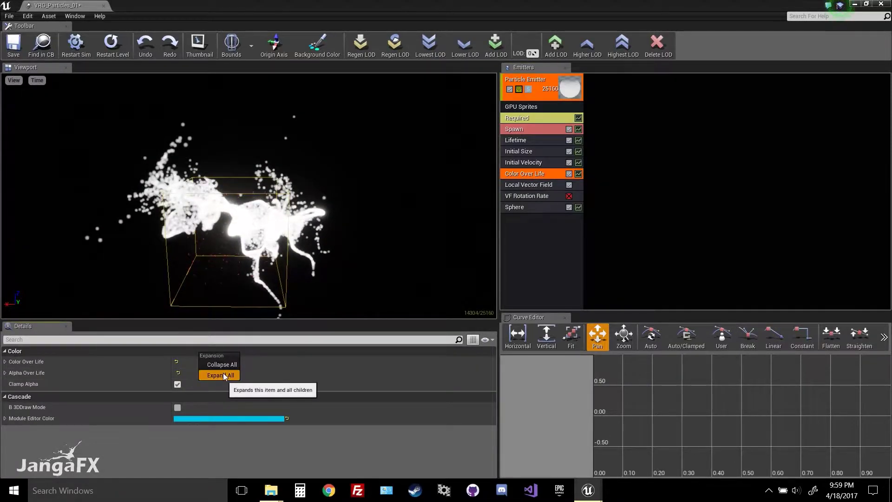
pyautogui.click(223, 373)
pyautogui.click(196, 417)
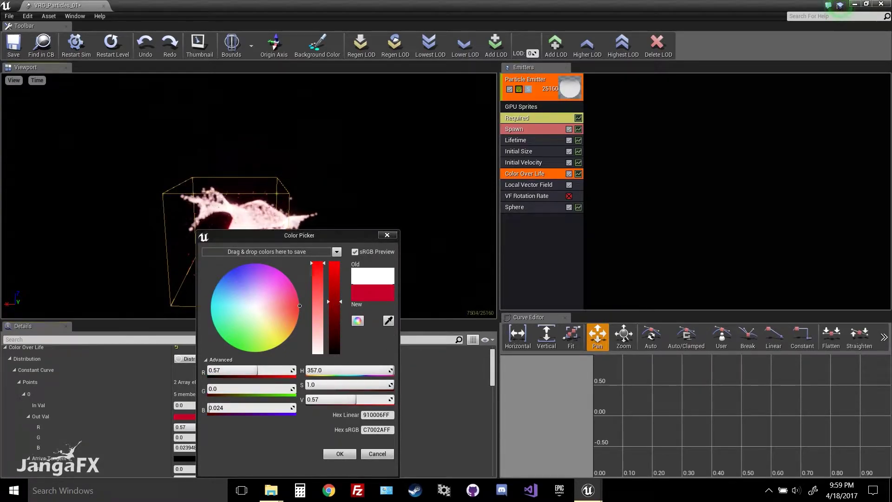
pyautogui.click(340, 453)
# Set the Color Over Life end point to blue with R 0.0, G 0.239, B 1.0.
pyautogui.scroll(-5, 260, 422)
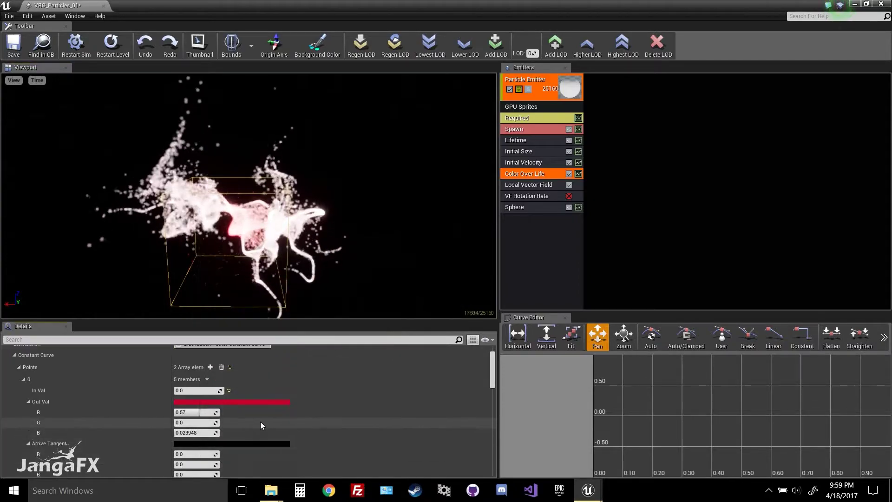
pyautogui.scroll(-3, 213, 436)
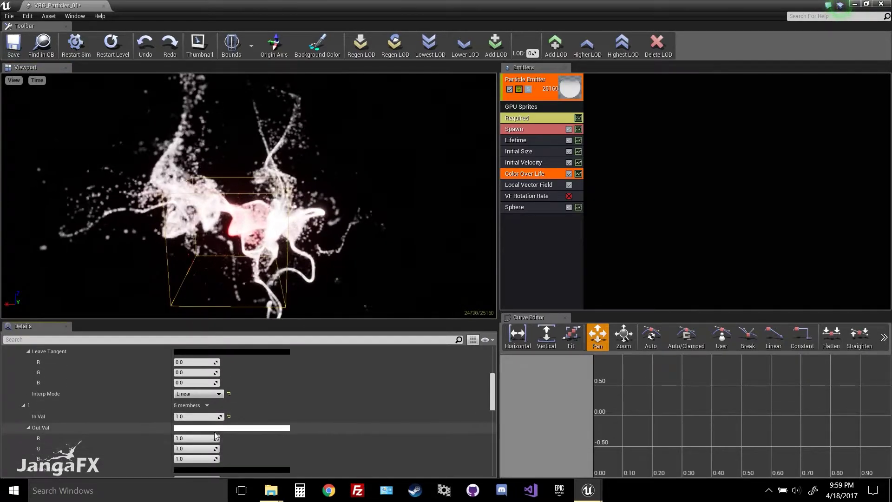
pyautogui.click(213, 427)
pyautogui.click(230, 266)
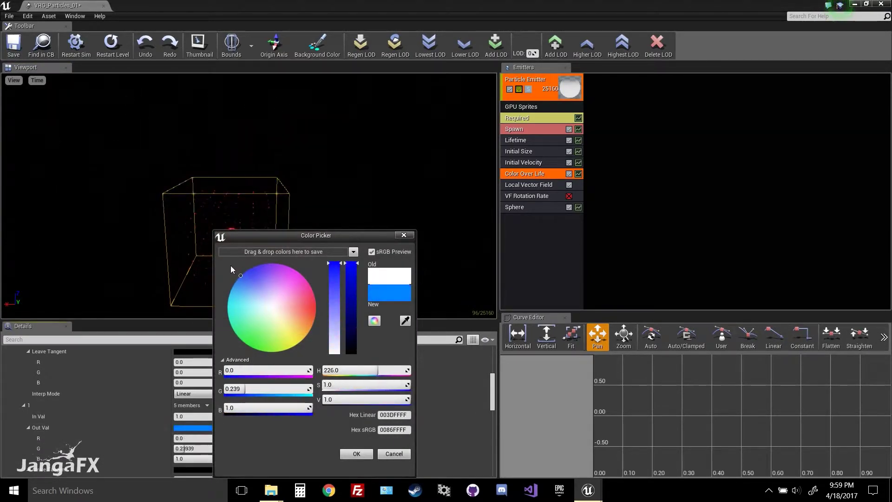
pyautogui.click(356, 453)
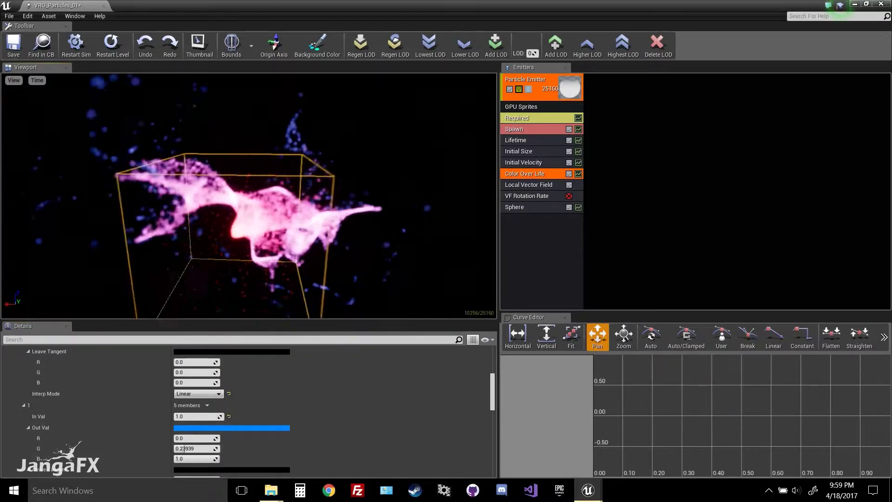
# Examine the red-to-blue particles in the preview from several angles and distances.
pyautogui.moveTo(248, 195); pyautogui.dragTo(298, 195)
pyautogui.moveTo(298, 195); pyautogui.dragTo(298, 241, button='right')
pyautogui.moveTo(249, 195); pyautogui.dragTo(248, 222)
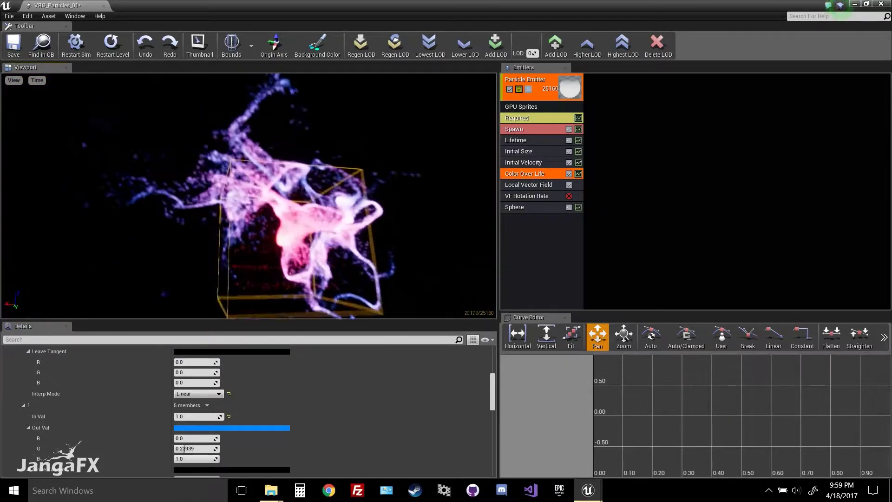
pyautogui.moveTo(248, 223)
pyautogui.mouseDown(button='right')
pyautogui.moveTo(249, 186)
pyautogui.moveTo(249, 232)
pyautogui.mouseUp(button='right')
pyautogui.moveTo(248, 232); pyautogui.dragTo(283, 223)
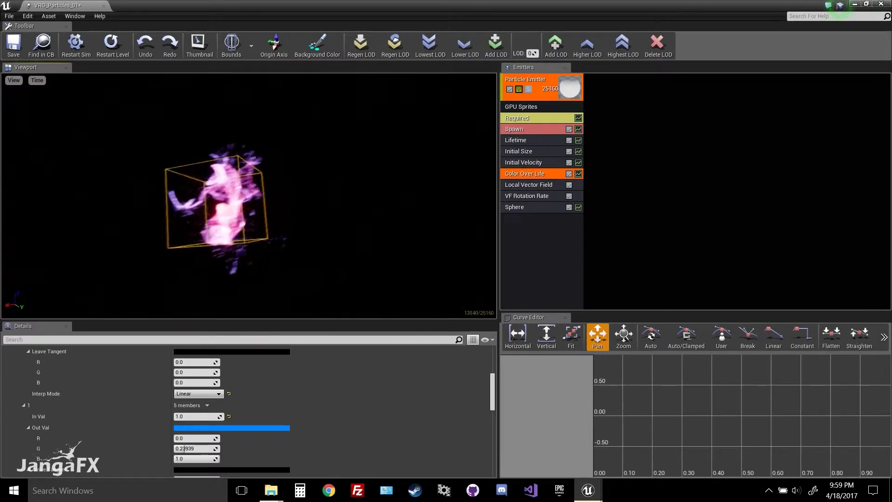
pyautogui.moveTo(362, 305)
pyautogui.mouseDown()
pyautogui.moveTo(409, 305)
pyautogui.moveTo(361, 305)
pyautogui.mouseUp()
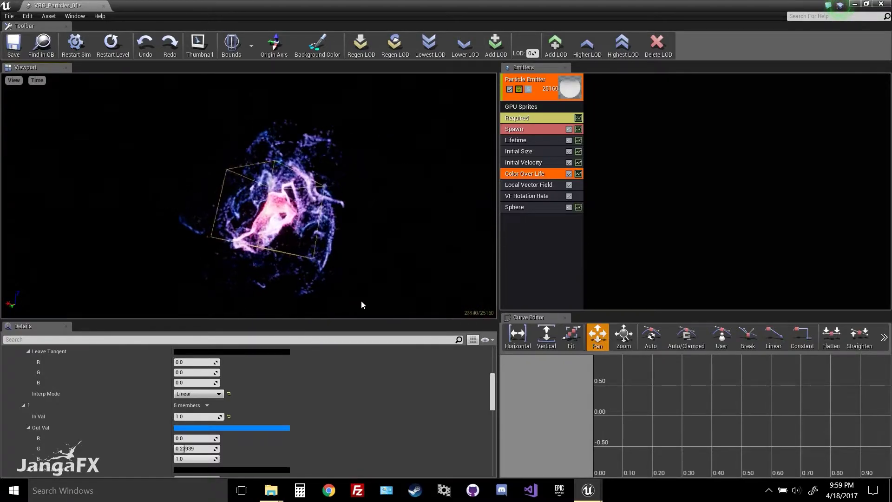
pyautogui.moveTo(340, 273); pyautogui.dragTo(371, 266)
pyautogui.scroll(-6, 349, 266)
pyautogui.moveTo(350, 266); pyautogui.dragTo(349, 241, button='right')
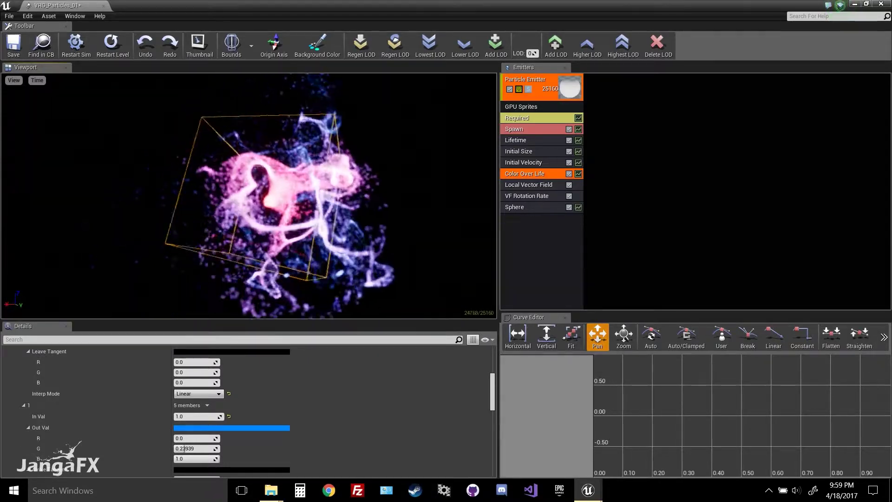
pyautogui.moveTo(349, 267); pyautogui.dragTo(367, 256)
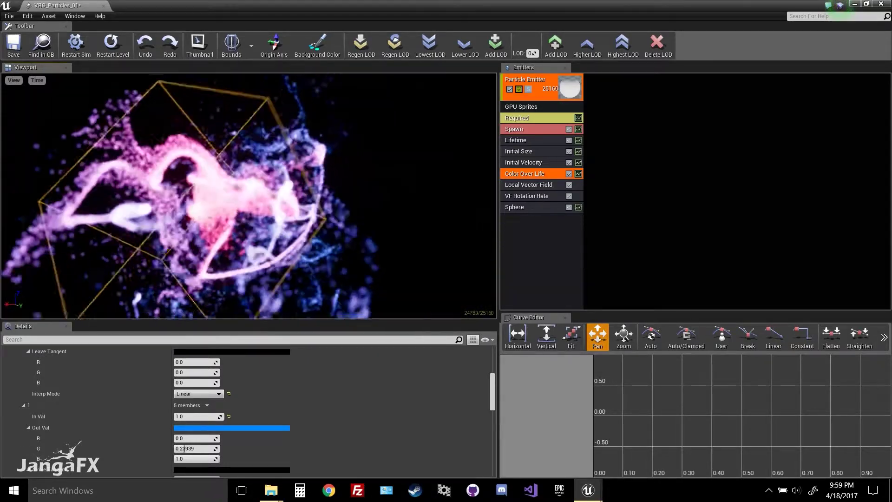
# Examine the placed particle emitter in the level viewport, then return to the full-size particle editor.
pyautogui.moveTo(391, 4); pyautogui.dragTo(740, 117)
pyautogui.moveTo(355, 233); pyautogui.dragTo(355, 279)
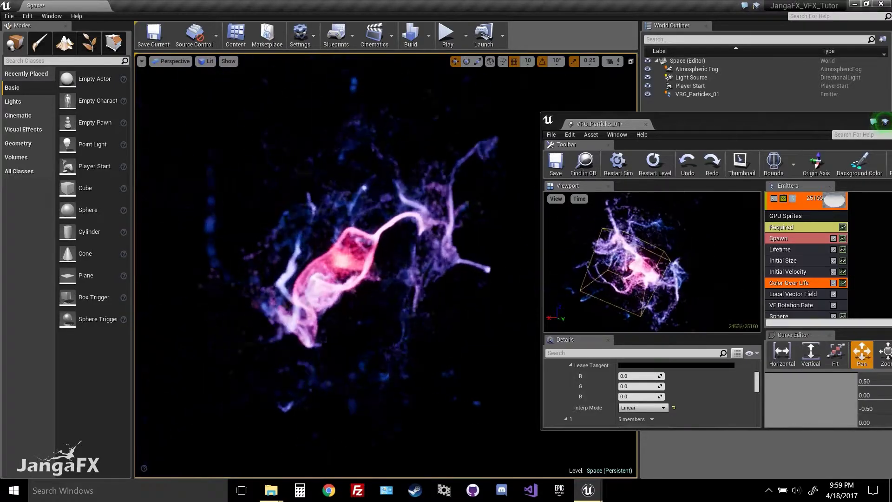
pyautogui.moveTo(355, 233)
pyautogui.mouseDown(button='right')
pyautogui.moveTo(355, 195)
pyautogui.moveTo(355, 233)
pyautogui.moveTo(371, 233)
pyautogui.moveTo(355, 234)
pyautogui.mouseUp(button='right')
pyautogui.press('w')
pyautogui.press('s')
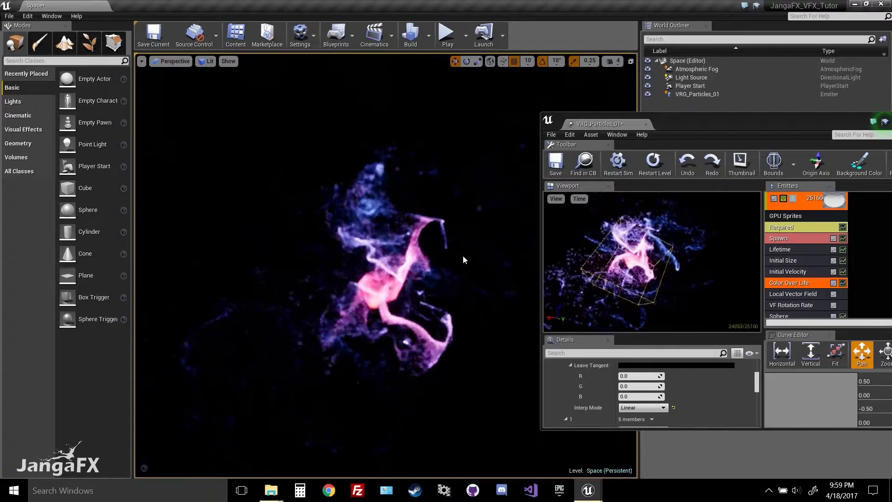
pyautogui.doubleClick(720, 122)
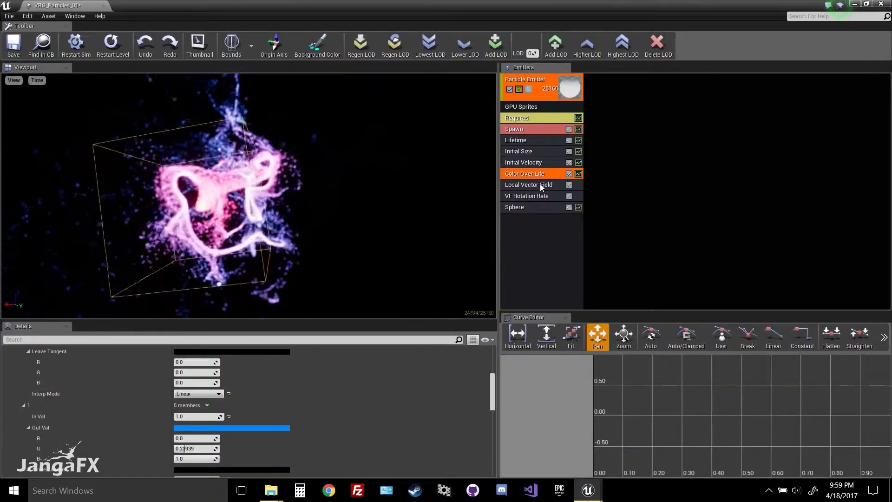
# Switch the Local Vector Field module's vector field to VF_random_tutorial_01.
pyautogui.click(540, 183)
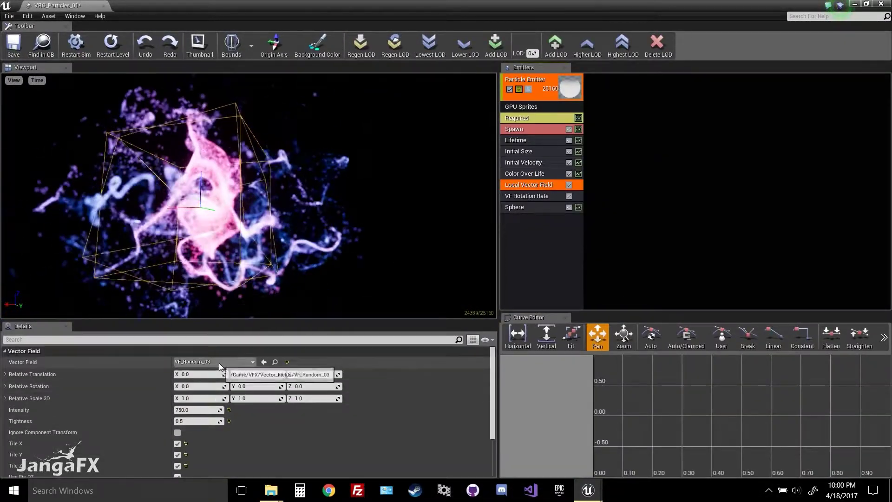
pyautogui.click(219, 362)
pyautogui.click(266, 255)
pyautogui.moveTo(338, 207); pyautogui.dragTo(332, 251)
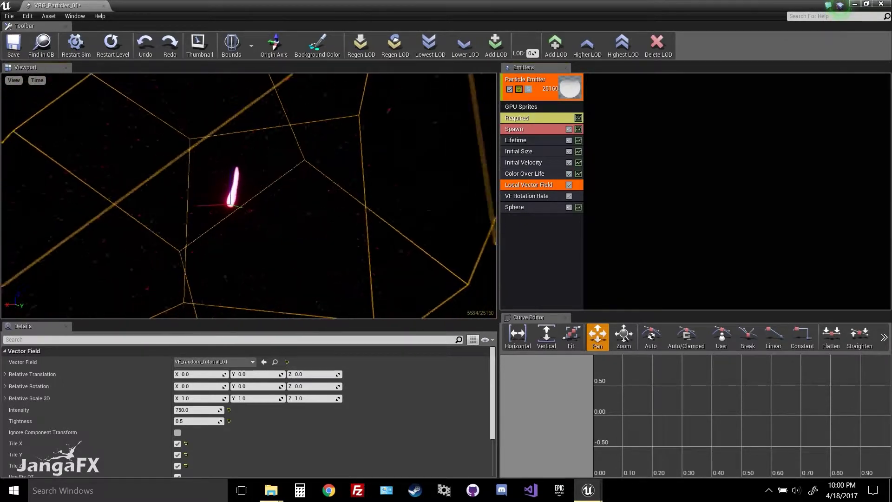
# Set the Sphere module's constant start radius to 250.
pyautogui.click(518, 207)
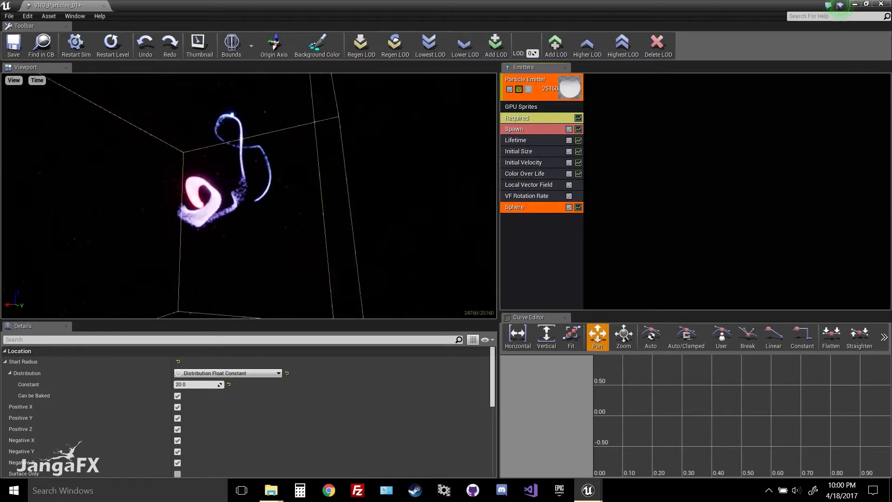
pyautogui.click(866, 4)
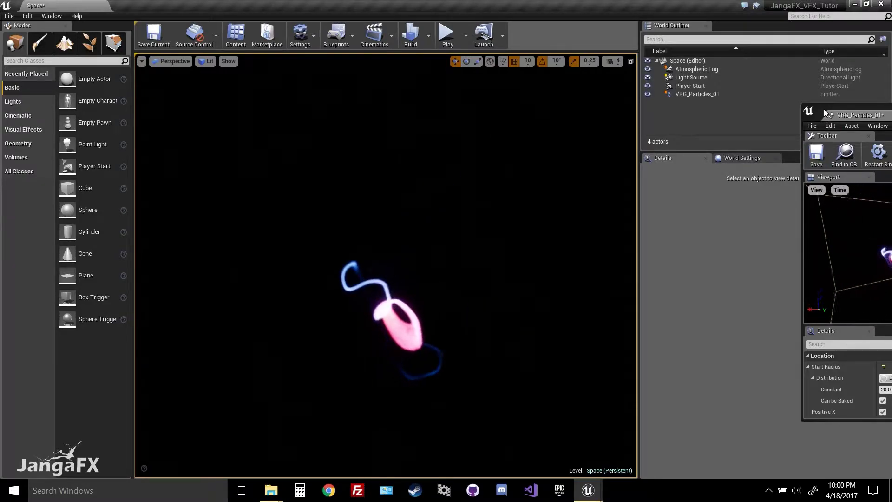
pyautogui.moveTo(824, 109); pyautogui.dragTo(260, 1)
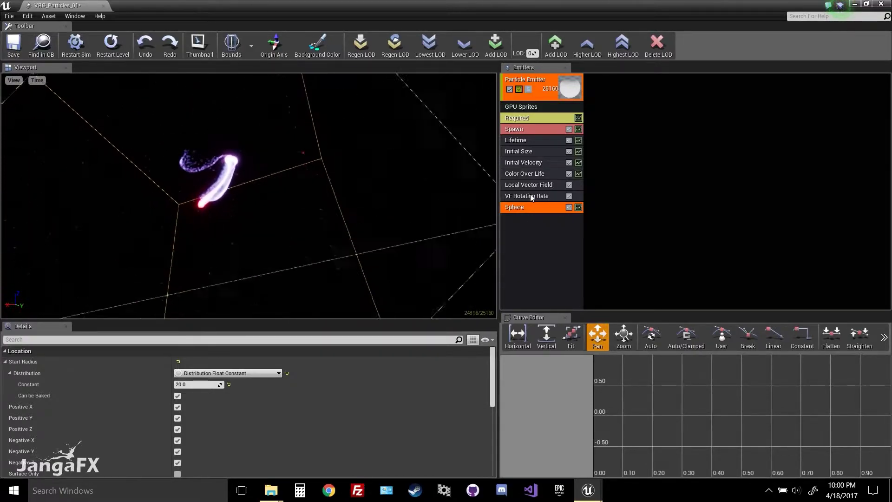
pyautogui.click(191, 383)
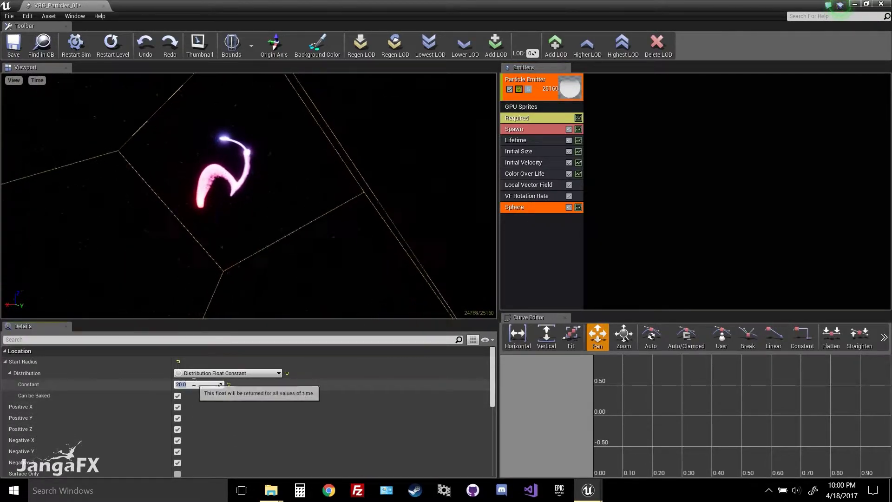
pyautogui.press('Return')
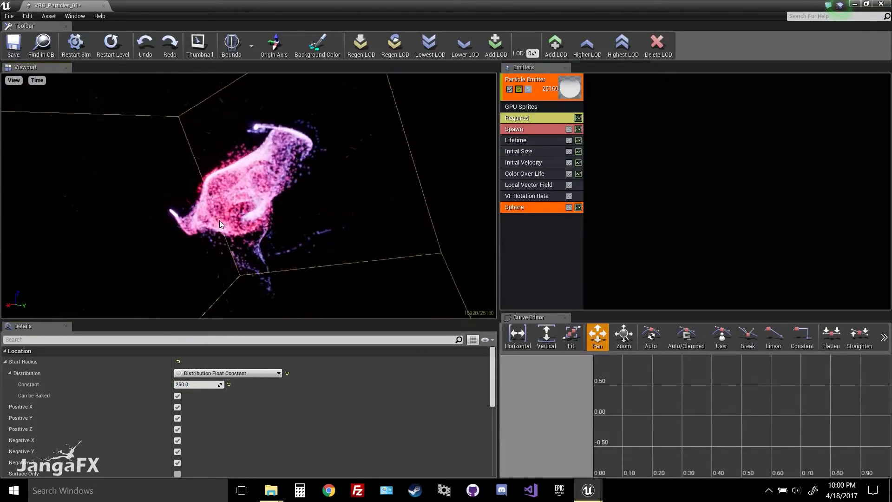
# Add an entry to the Spawn module's burst list and set its count to 500.
pyautogui.click(599, 176)
pyautogui.click(543, 130)
pyautogui.scroll(-5, 246, 437)
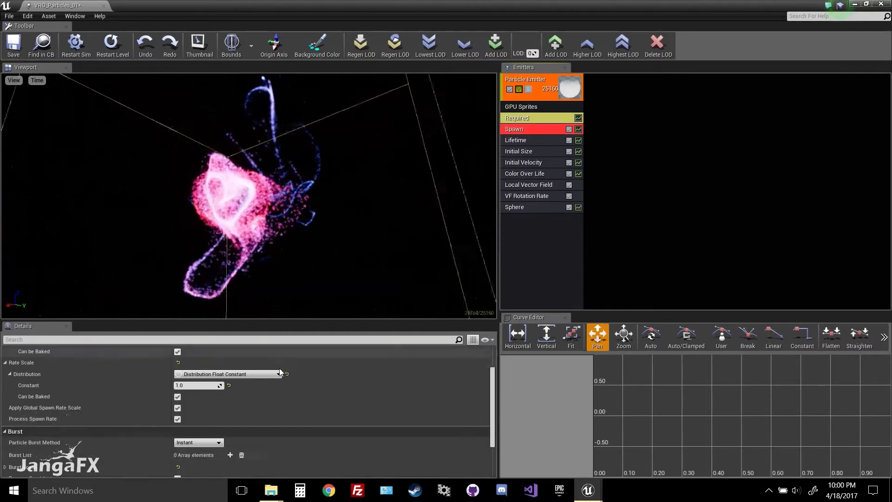
pyautogui.click(230, 425)
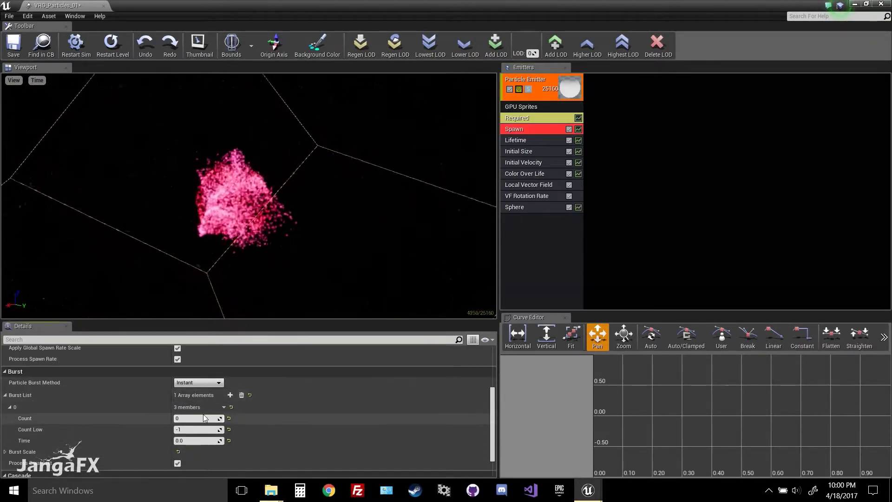
pyautogui.click(200, 418)
pyautogui.write('500')
pyautogui.press('Return')
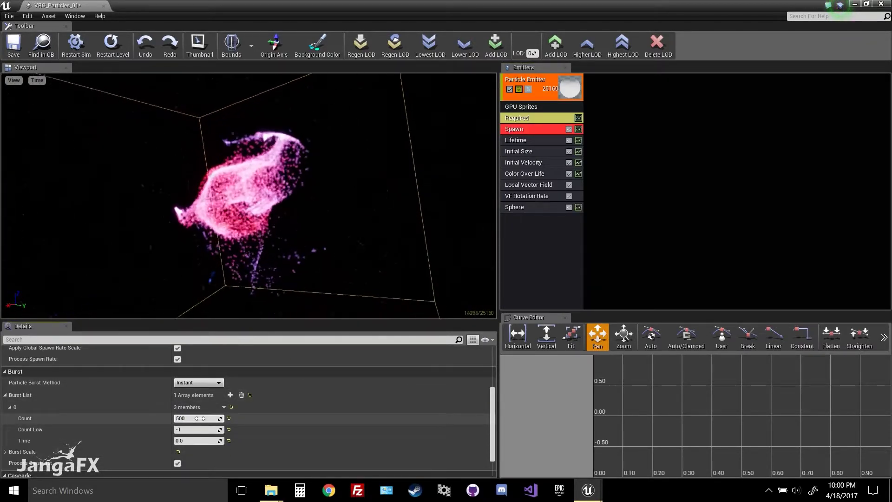
# Try burst counts of 5000 and 2500, ending with a count of 25000.
pyautogui.click(199, 418)
pyautogui.write('5000')
pyautogui.press('Return')
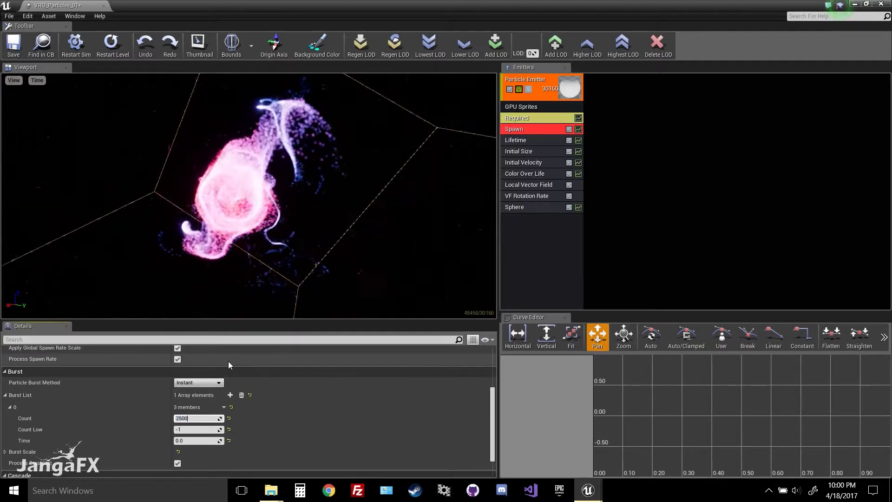
pyautogui.write('2500')
pyautogui.press('Return')
pyautogui.write('25000')
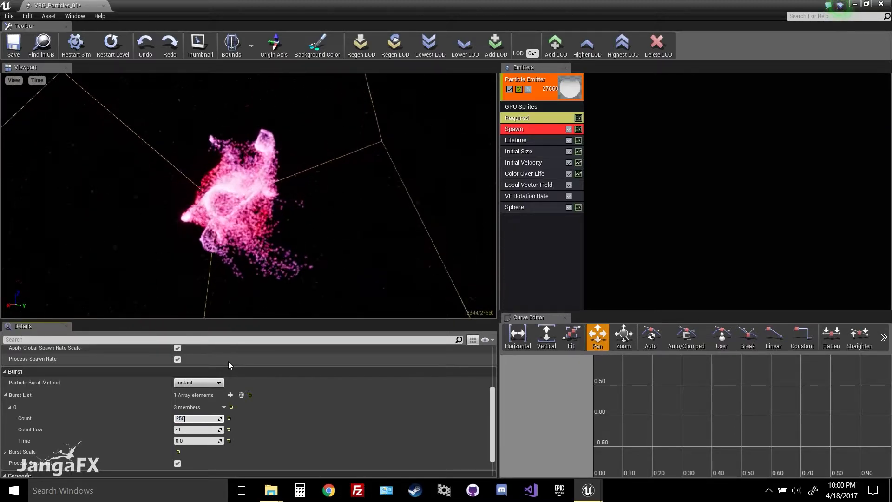
pyautogui.press('Return')
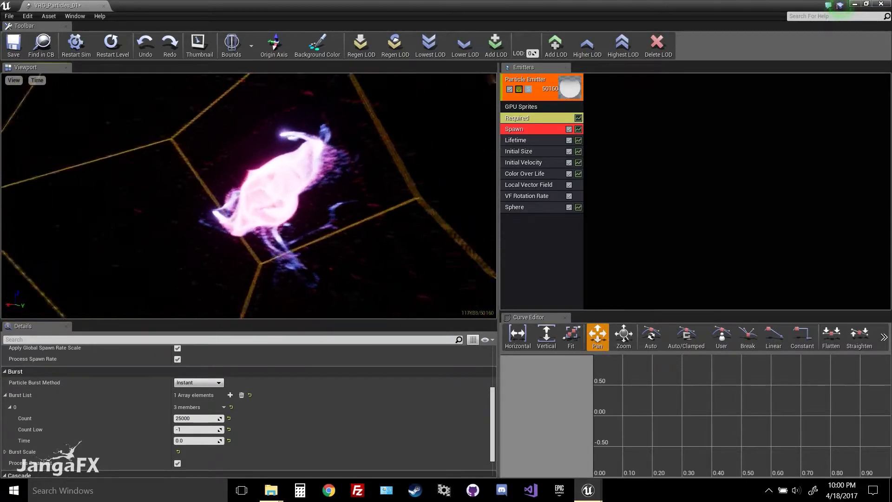
# Examine the burst particles in the level viewport and in the particle editor, including how they sit within the local vector field's bounds.
pyautogui.click(853, 3)
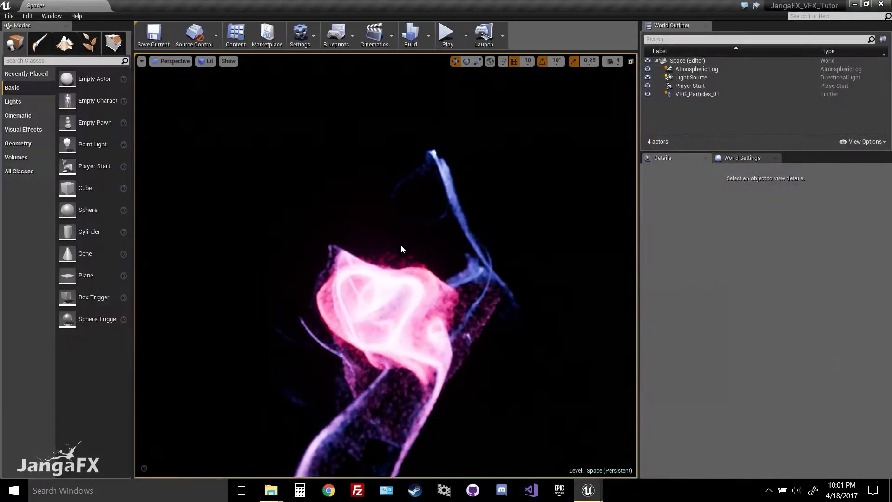
pyautogui.moveTo(401, 245); pyautogui.dragTo(436, 262, button='right')
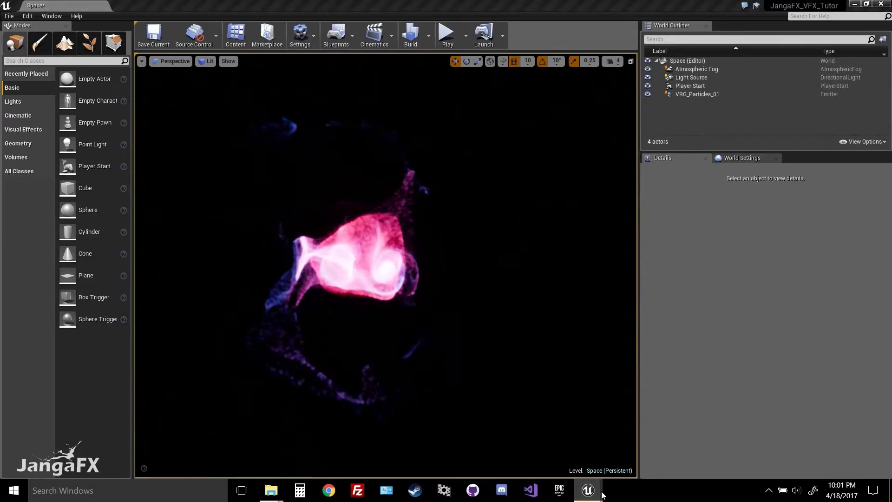
pyautogui.moveTo(602, 495)
pyautogui.click(740, 400)
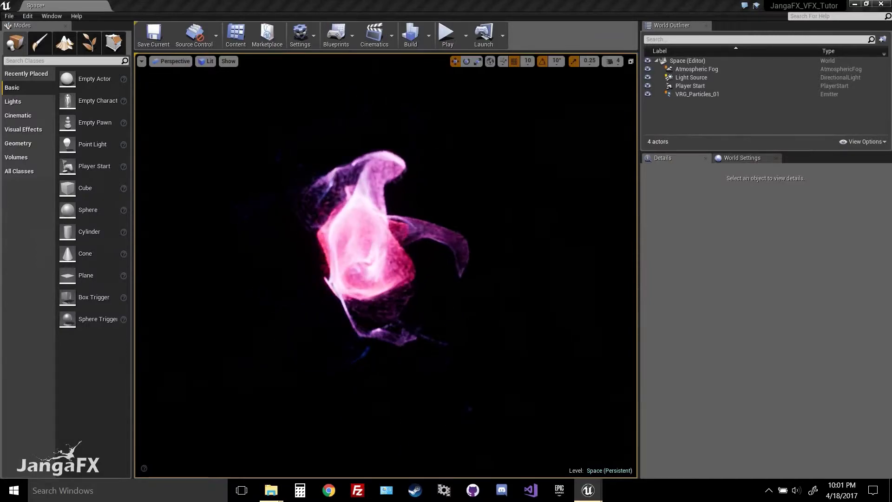
pyautogui.moveTo(891, 184); pyautogui.dragTo(466, 1)
pyautogui.scroll(-5, 310, 158)
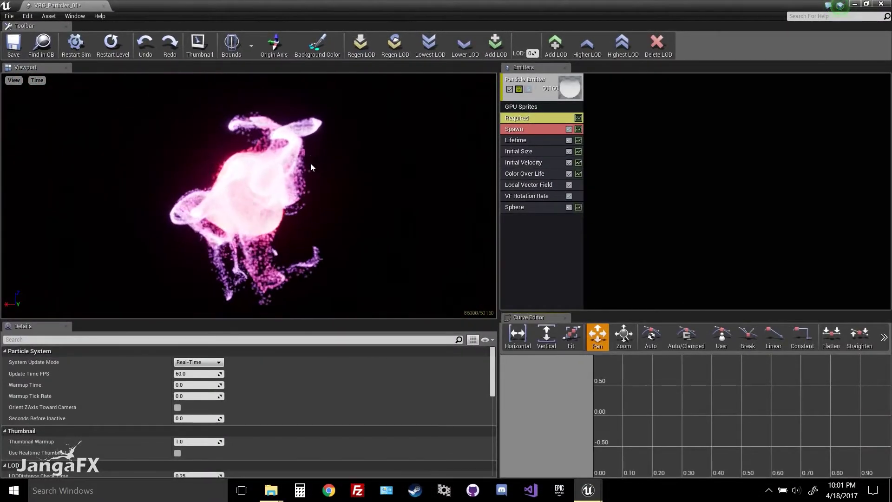
pyautogui.click(558, 186)
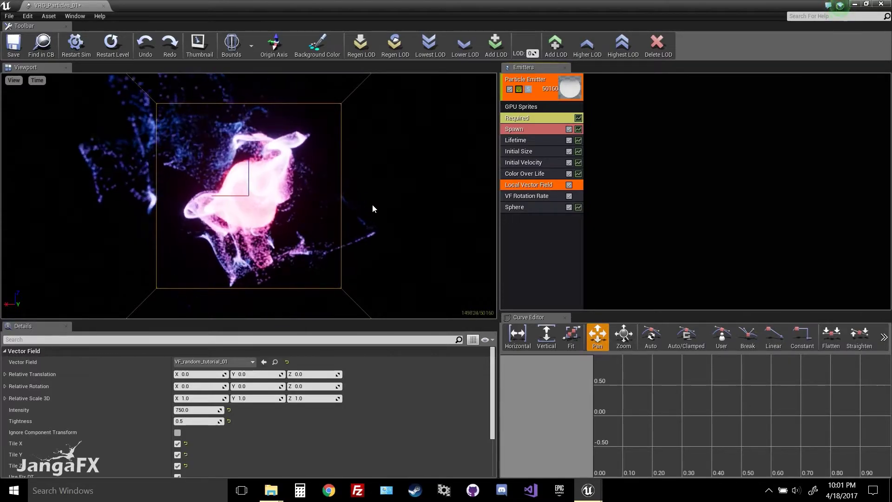
pyautogui.click(637, 205)
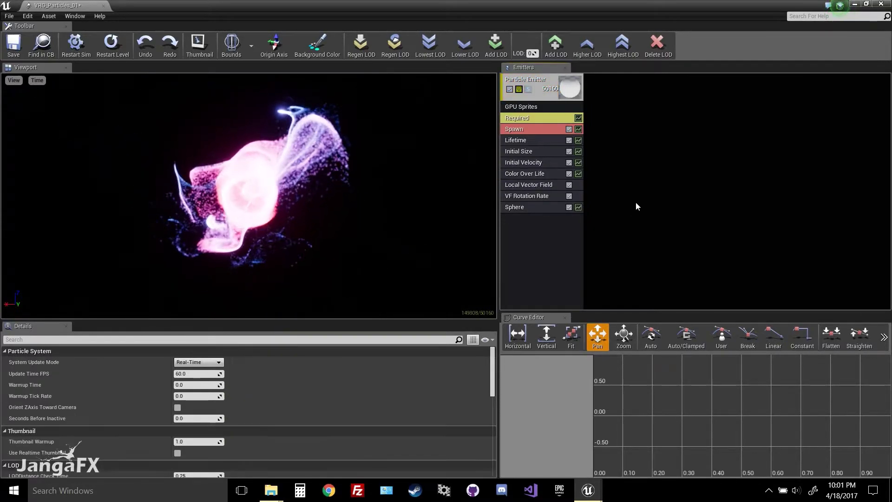
# Set the Local Vector Field's relative scale to 3.0 on X, Y and Z.
pyautogui.click(543, 188)
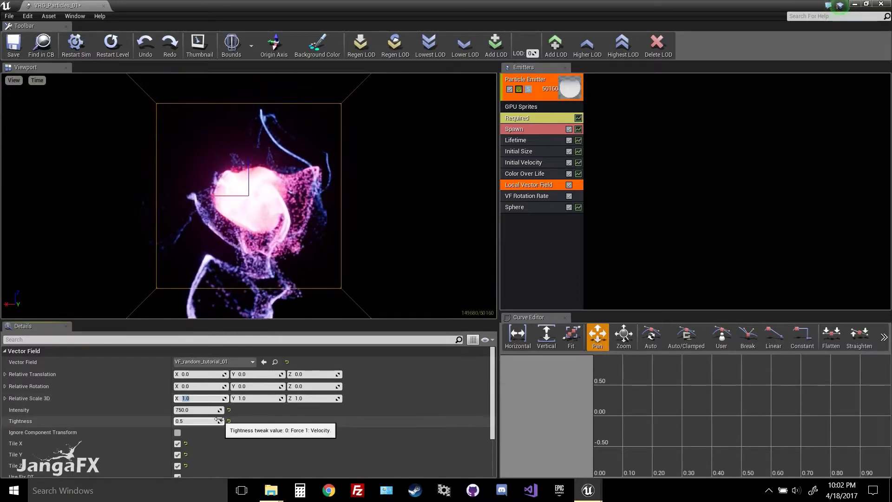
pyautogui.write('3')
pyautogui.press('Tab')
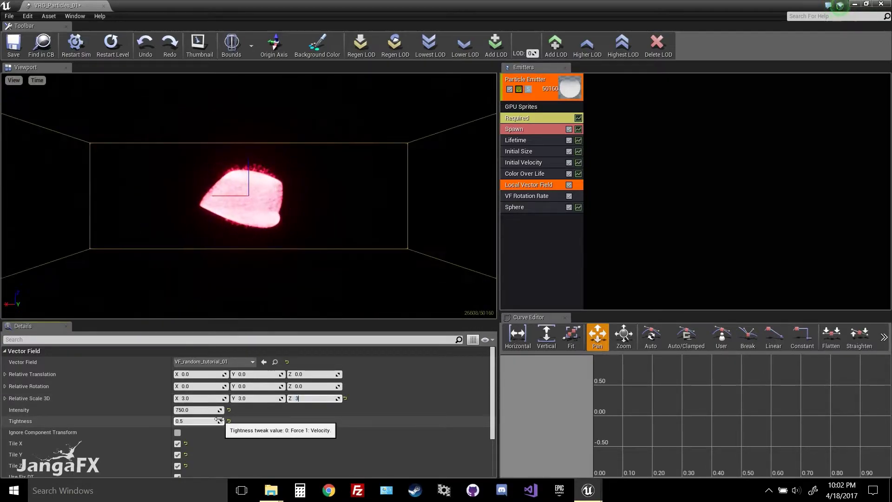
pyautogui.write('3')
pyautogui.press('Return')
pyautogui.moveTo(294, 221); pyautogui.dragTo(292, 197, button='right')
pyautogui.moveTo(353, 152); pyautogui.dragTo(358, 152, button='right')
pyautogui.moveTo(278, 126); pyautogui.dragTo(296, 275)
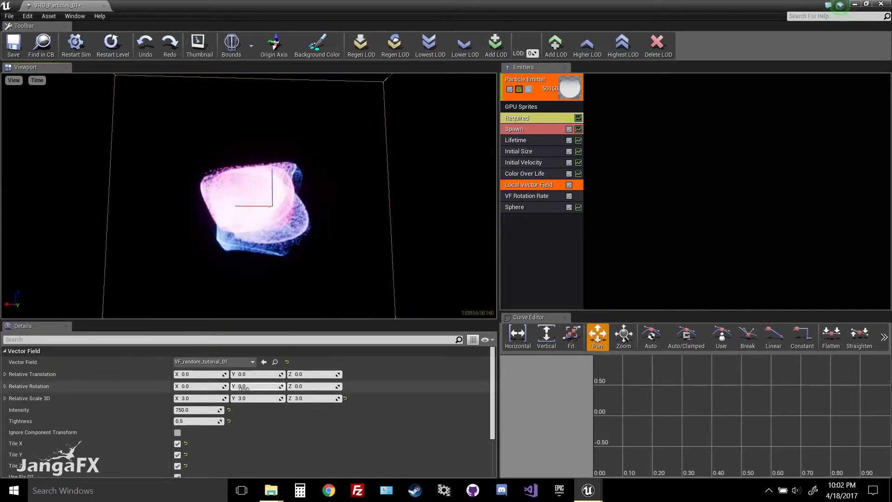
# Set the Local Vector Field's relative scale back to 1.0 on X, Y and Z and deselect the module.
pyautogui.click(209, 398)
pyautogui.write('1')
pyautogui.press('Tab')
pyautogui.write('1')
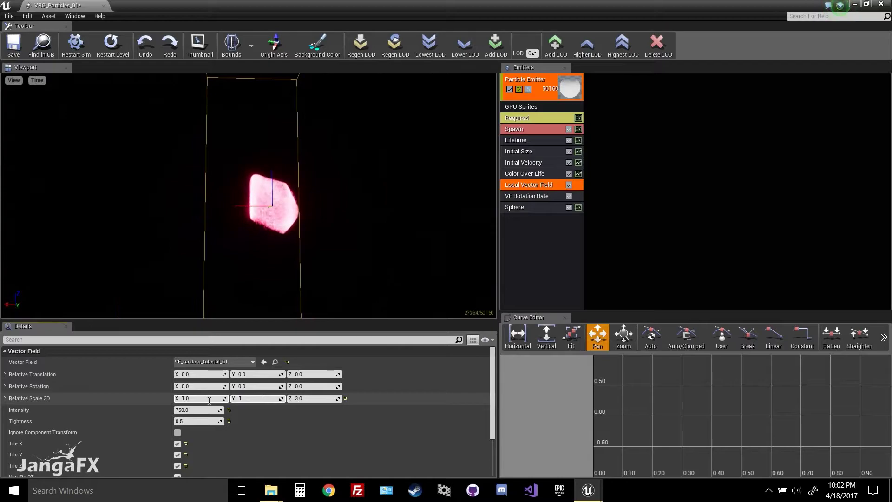
pyautogui.click(809, 146)
# Delete the Local Vector Field module from the emitter and empty the Spawn module's burst list.
pyautogui.click(547, 182)
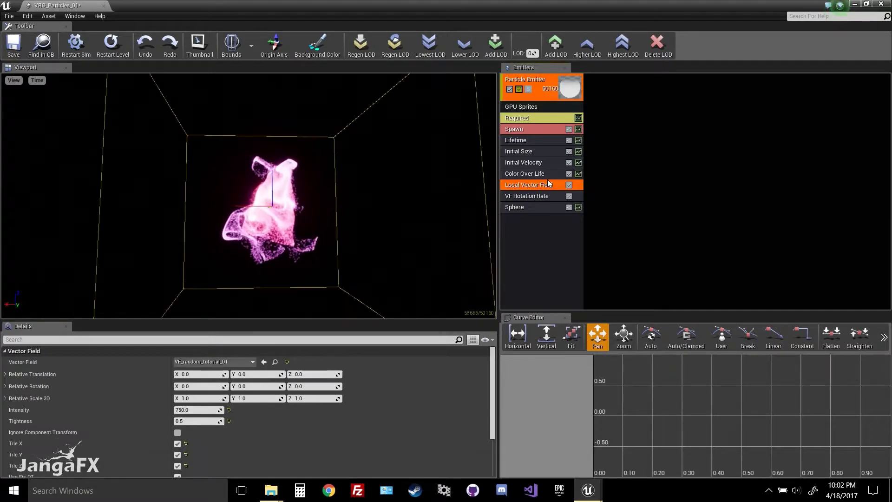
pyautogui.press('Delete')
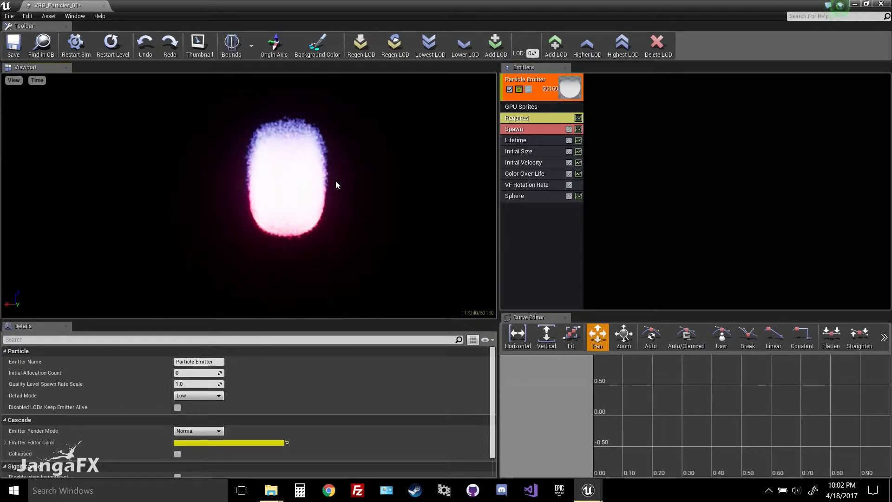
pyautogui.click(527, 132)
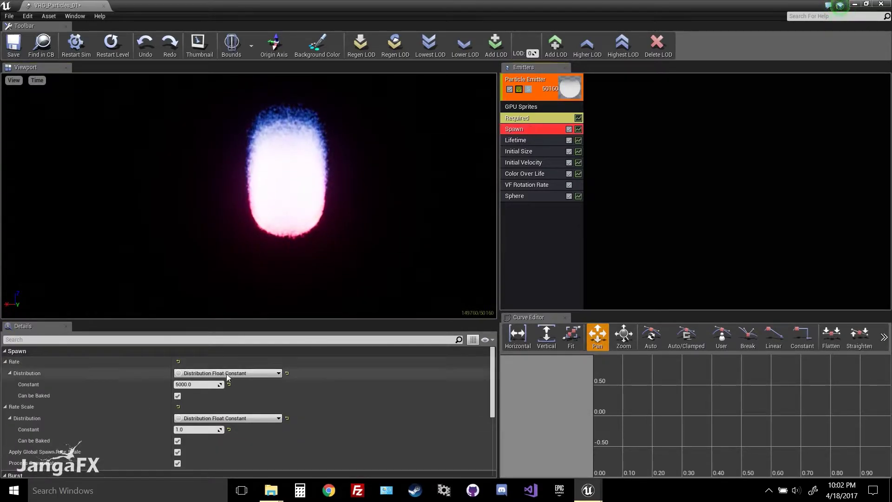
pyautogui.scroll(-3, 227, 377)
pyautogui.click(240, 441)
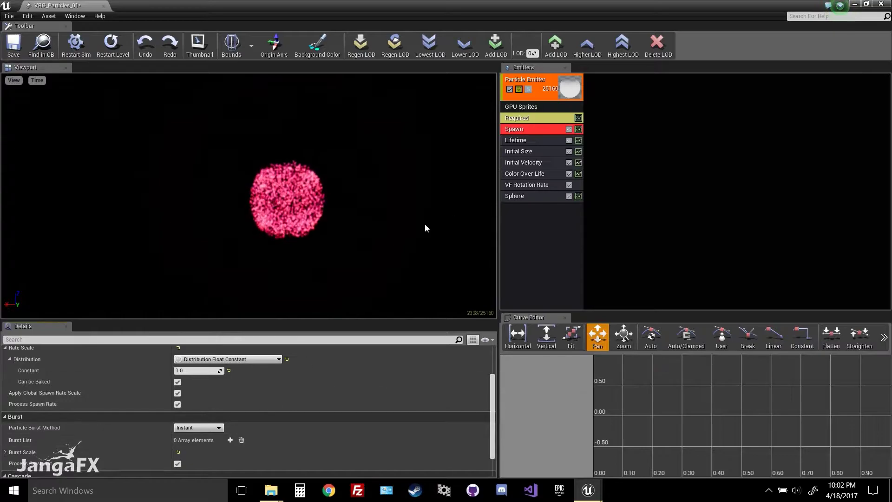
# Add a Global Vector Fields module to the particle emitter.
pyautogui.click(604, 216)
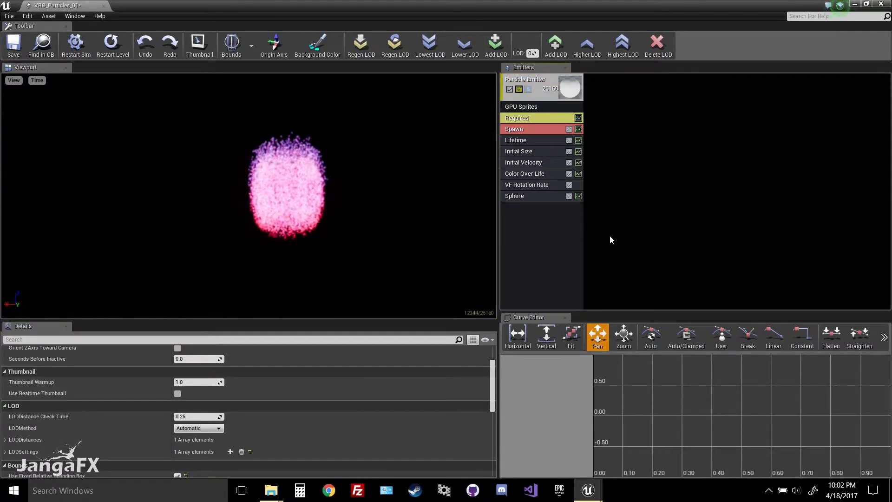
pyautogui.rightClick(543, 233)
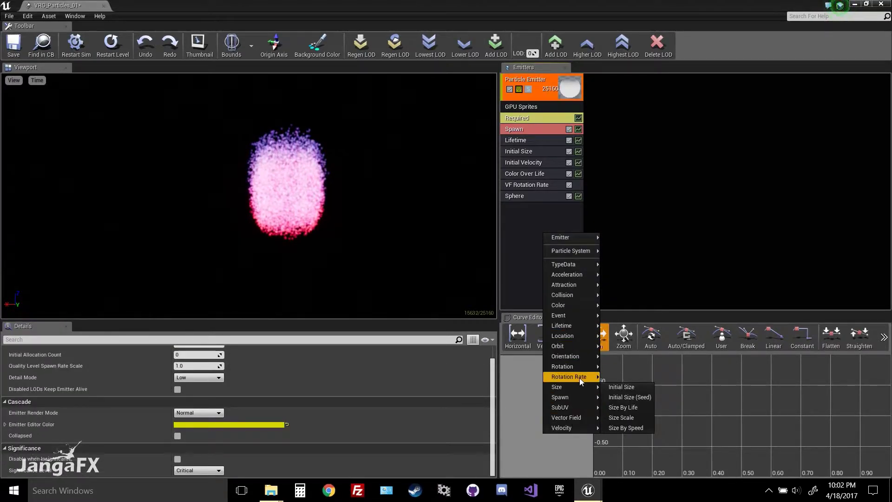
pyautogui.moveTo(579, 415)
pyautogui.click(632, 419)
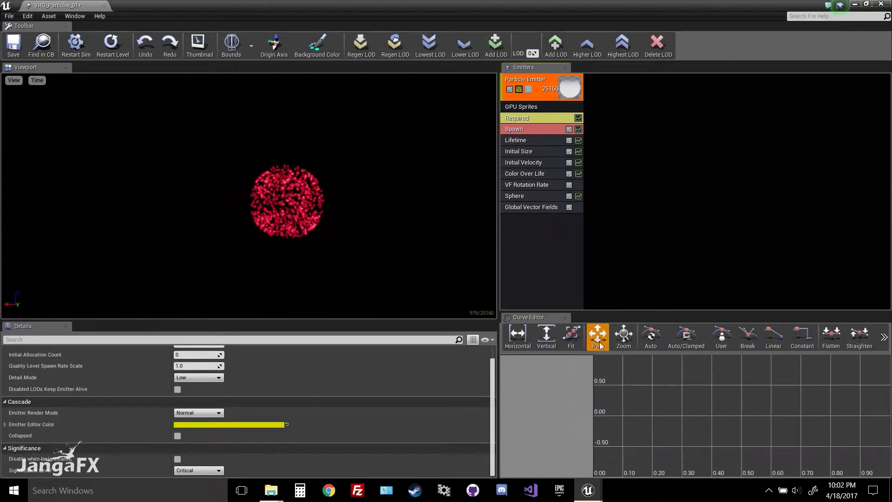
# Enable Global Vector Field Tightness on the new module, set it to 0.75, and close the particle editor.
pyautogui.click(521, 206)
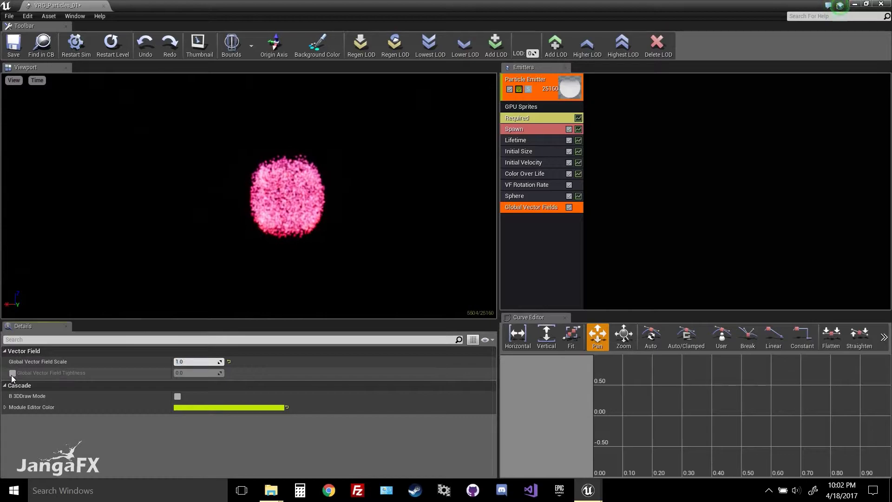
pyautogui.click(190, 373)
pyautogui.write('.75')
pyautogui.press('Return')
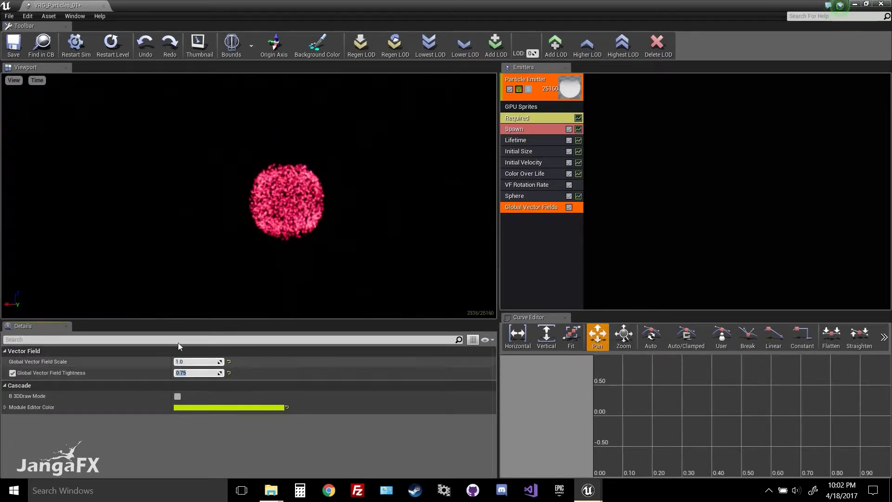
pyautogui.click(103, 6)
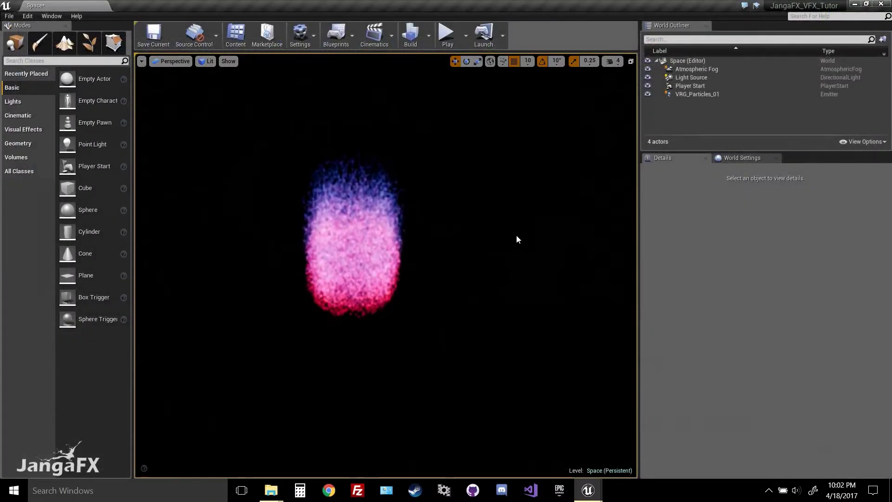
# Place the VF_random_tutorial_01 static vector field from the Vector_Fields folder into the level beside the particles.
pyautogui.click(235, 35)
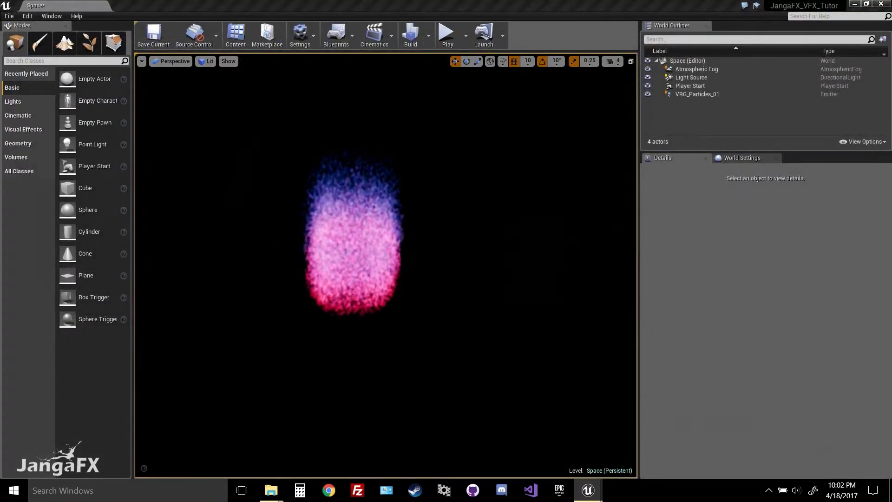
pyautogui.moveTo(882, 153); pyautogui.dragTo(657, 104)
pyautogui.click(488, 173)
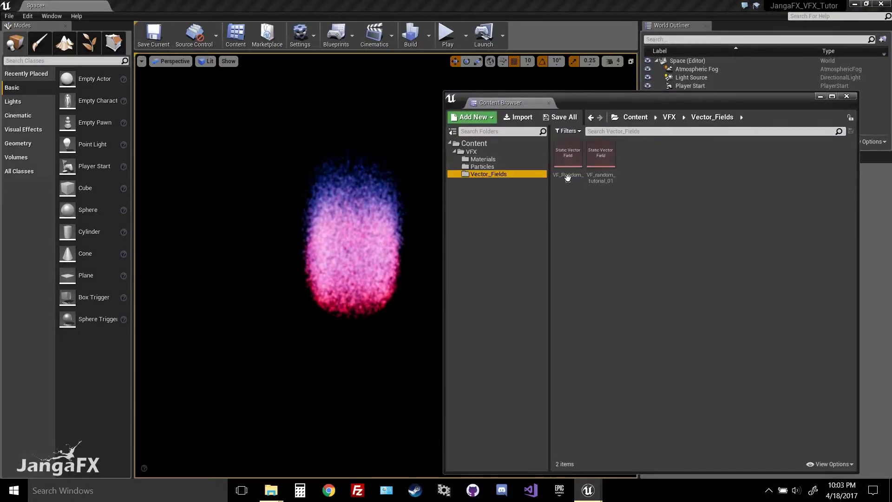
pyautogui.moveTo(312, 221); pyautogui.dragTo(294, 224)
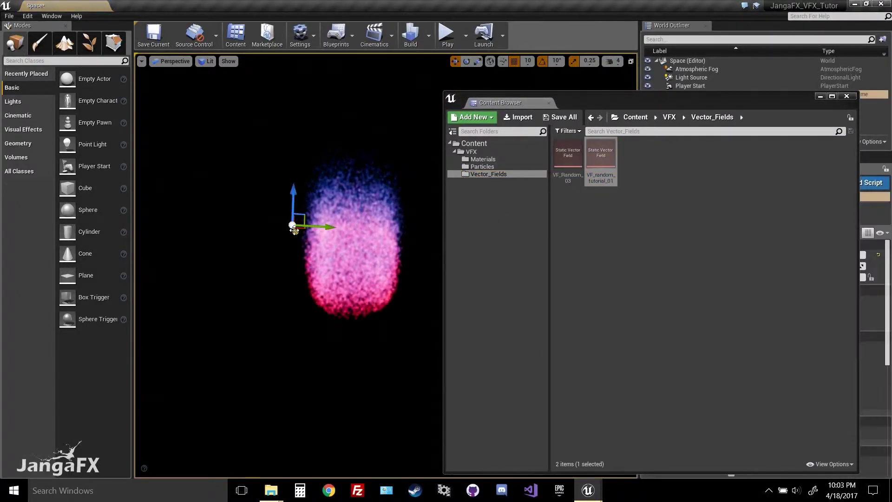
# Turn on the developer show flag for Vector Fields in the level viewport.
pyautogui.moveTo(312, 223); pyautogui.dragTo(186, 82, button='right')
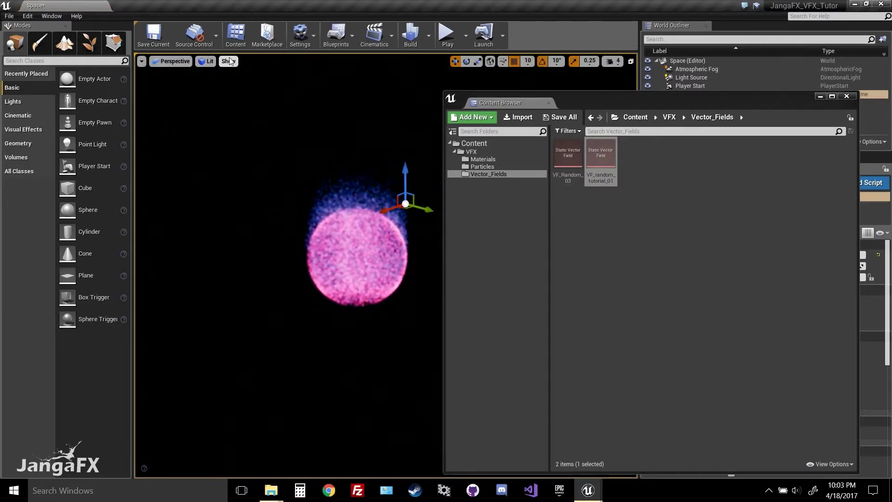
pyautogui.click(229, 60)
pyautogui.moveTo(247, 341)
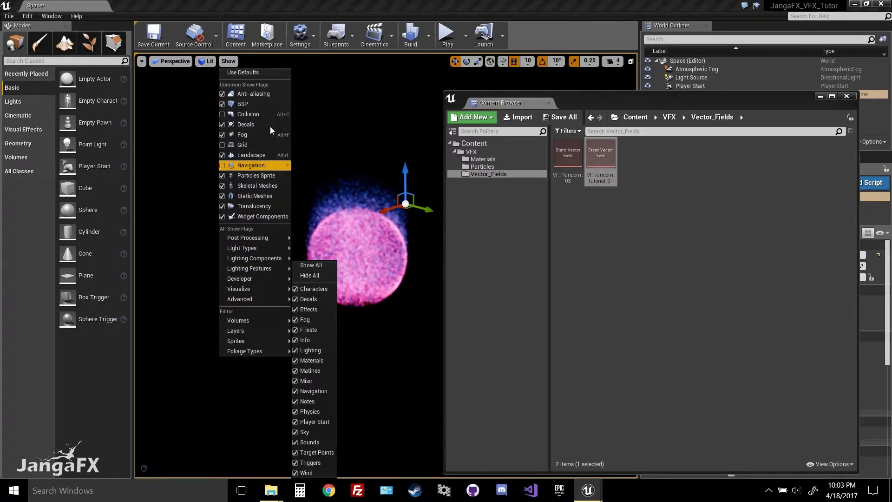
pyautogui.click(142, 61)
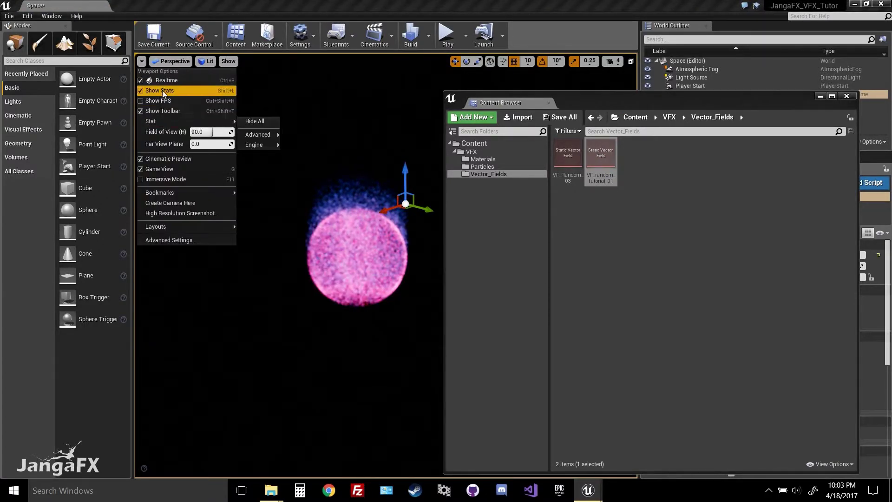
pyautogui.moveTo(163, 65)
pyautogui.moveTo(234, 62)
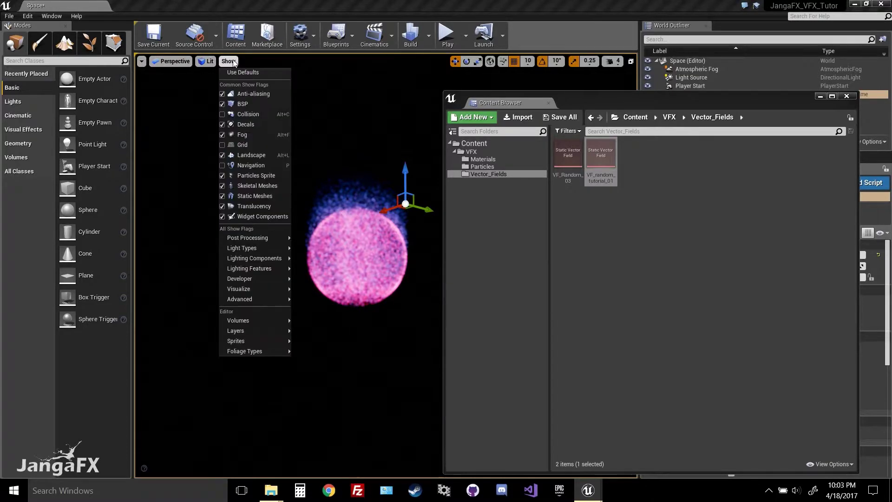
pyautogui.moveTo(270, 241)
pyautogui.moveTo(268, 277)
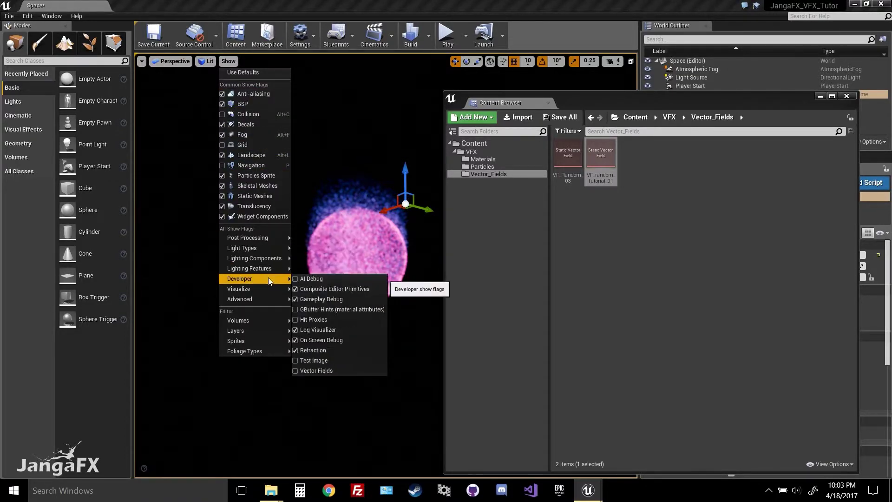
pyautogui.click(300, 371)
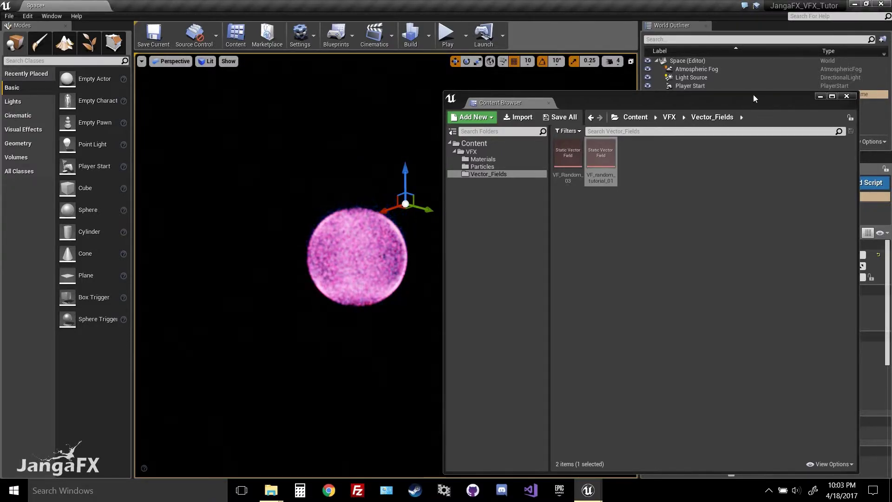
# Turn off game view in the level viewport and hide the Atmospheric Fog actor.
pyautogui.moveTo(754, 95); pyautogui.dragTo(725, 195)
pyautogui.click(424, 157)
pyautogui.press('g')
pyautogui.moveTo(425, 157); pyautogui.dragTo(463, 220, button='right')
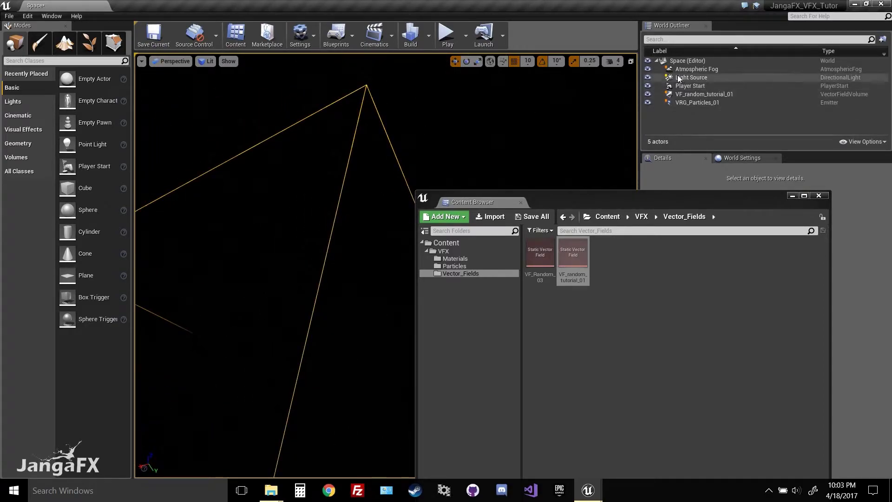
pyautogui.click(649, 68)
pyautogui.moveTo(372, 153); pyautogui.dragTo(321, 288, button='right')
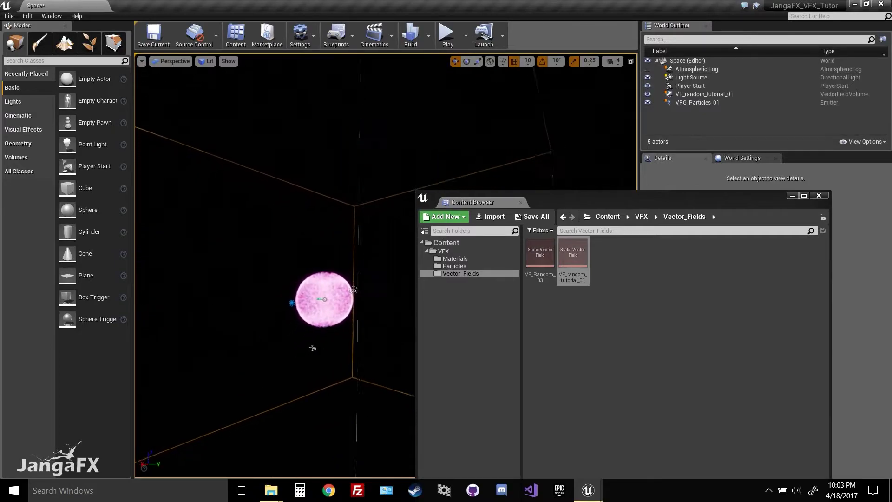
pyautogui.press('w')
pyautogui.moveTo(260, 253)
pyautogui.mouseDown(button='right')
pyautogui.moveTo(247, 257)
pyautogui.moveTo(302, 242)
pyautogui.moveTo(260, 252)
pyautogui.moveTo(250, 236)
pyautogui.moveTo(260, 253)
pyautogui.mouseUp(button='right')
pyautogui.press('s')
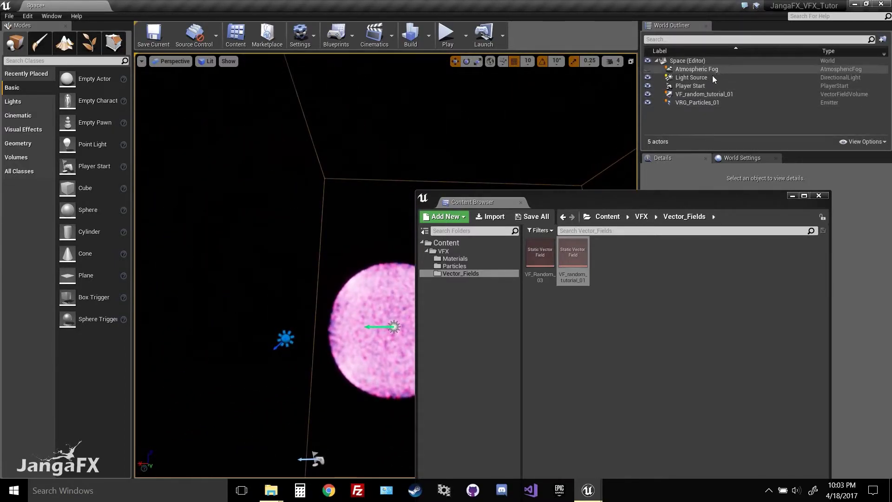
# Move the Content Browser clear of the particles in the viewport and close it.
pyautogui.moveTo(773, 203); pyautogui.dragTo(871, 188)
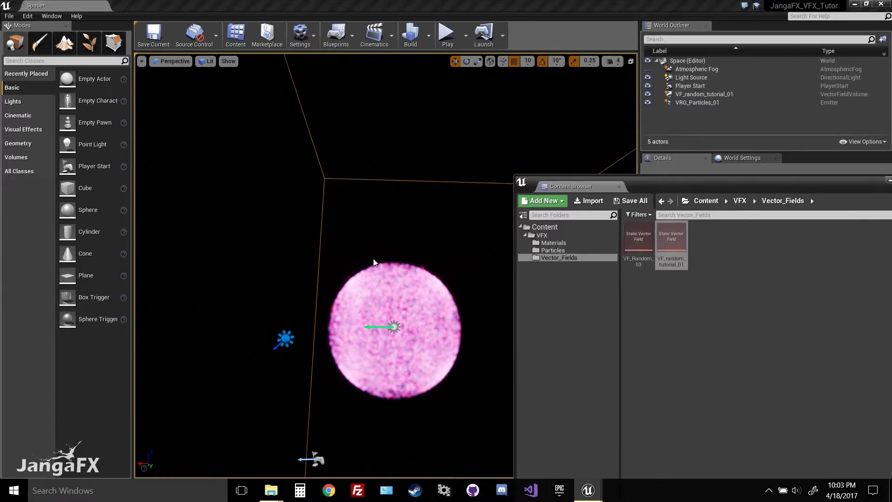
pyautogui.moveTo(375, 264); pyautogui.dragTo(331, 298, button='right')
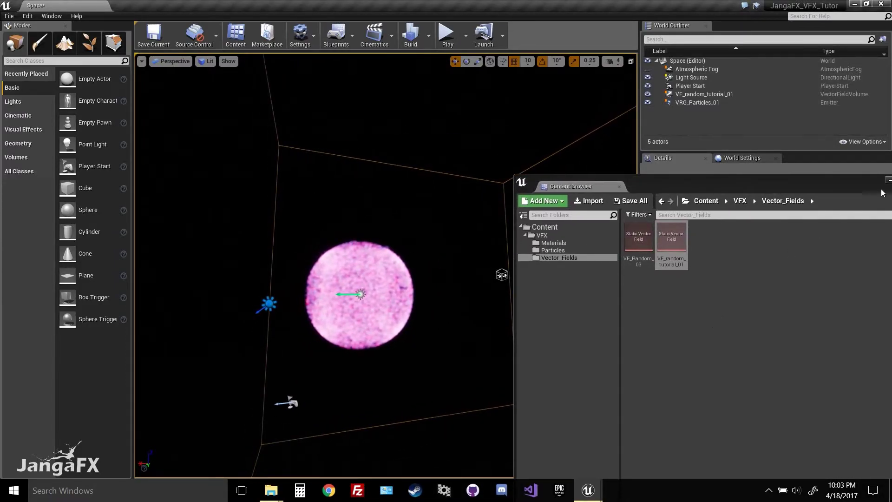
pyautogui.moveTo(864, 186); pyautogui.dragTo(769, 187)
pyautogui.click(823, 183)
pyautogui.moveTo(537, 183); pyautogui.dragTo(537, 183, button='right')
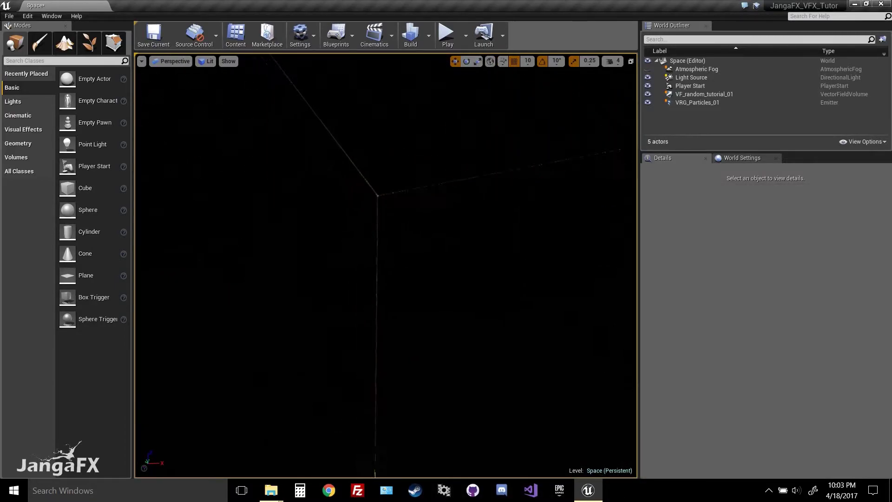
# Set the intensity of the VF_random_tutorial_01 volume to 750.
pyautogui.click(704, 95)
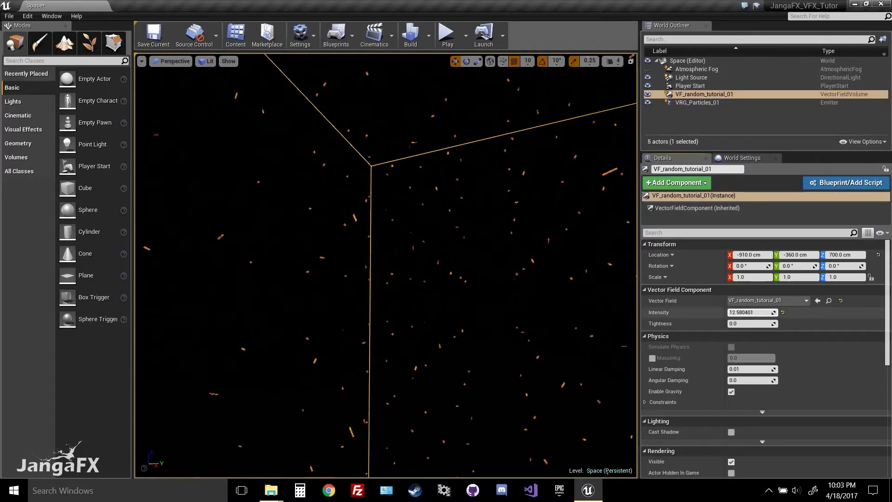
pyautogui.moveTo(460, 316); pyautogui.dragTo(508, 325, button='right')
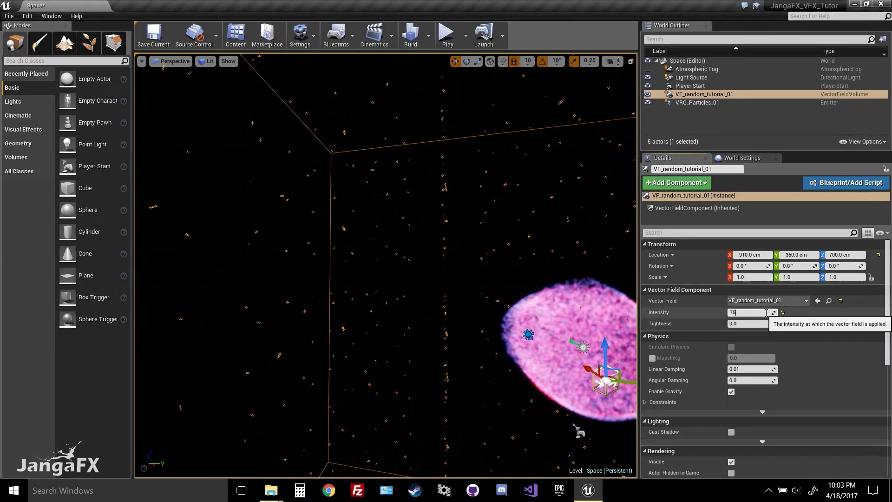
pyautogui.press('Return')
# Examine how the particles flow through the global vector field's bounds, and review the volume's remaining properties.
pyautogui.moveTo(511, 312); pyautogui.dragTo(594, 334, button='right')
pyautogui.moveTo(461, 315); pyautogui.dragTo(461, 316, button='right')
pyautogui.moveTo(385, 266); pyautogui.dragTo(586, 260, button='right')
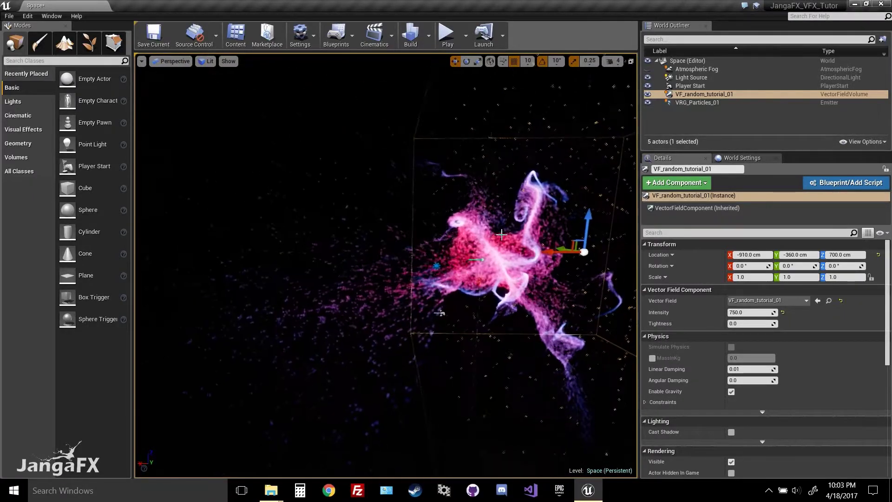
pyautogui.scroll(-1, 728, 380)
pyautogui.scroll(-8, 751, 373)
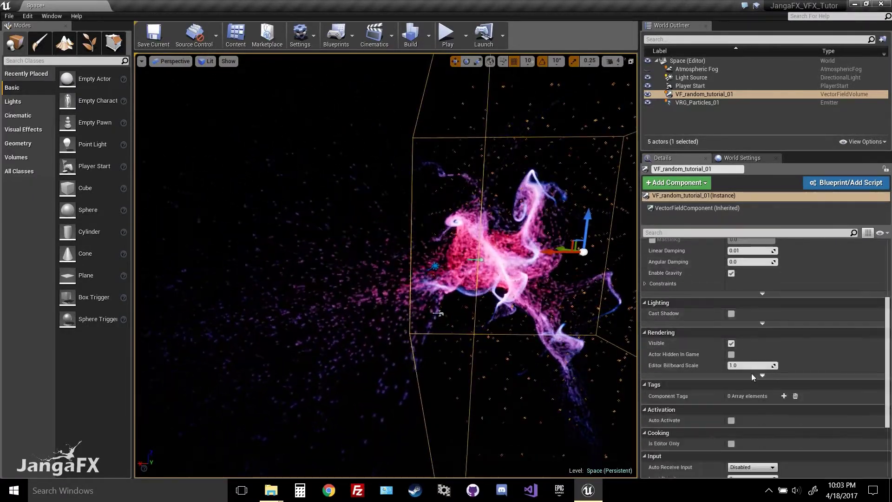
pyautogui.scroll(10, 754, 372)
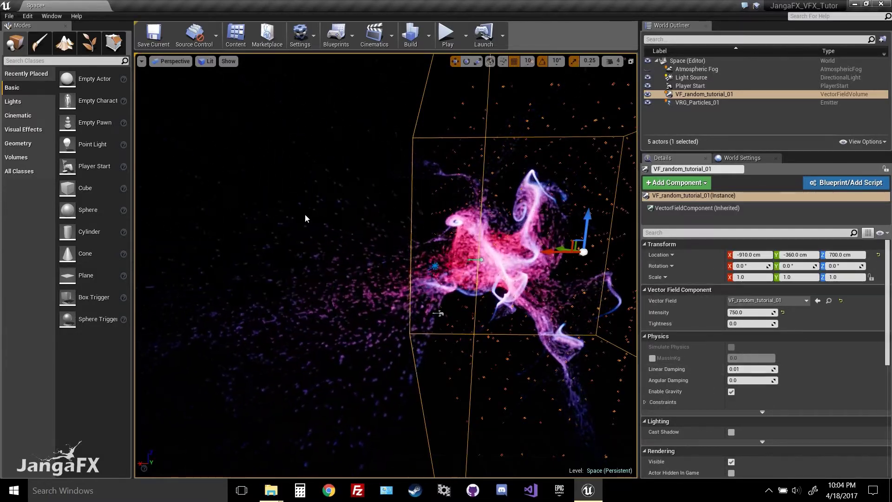
pyautogui.moveTo(311, 222); pyautogui.dragTo(322, 220, button='right')
pyautogui.click(389, 388)
pyautogui.click(399, 409)
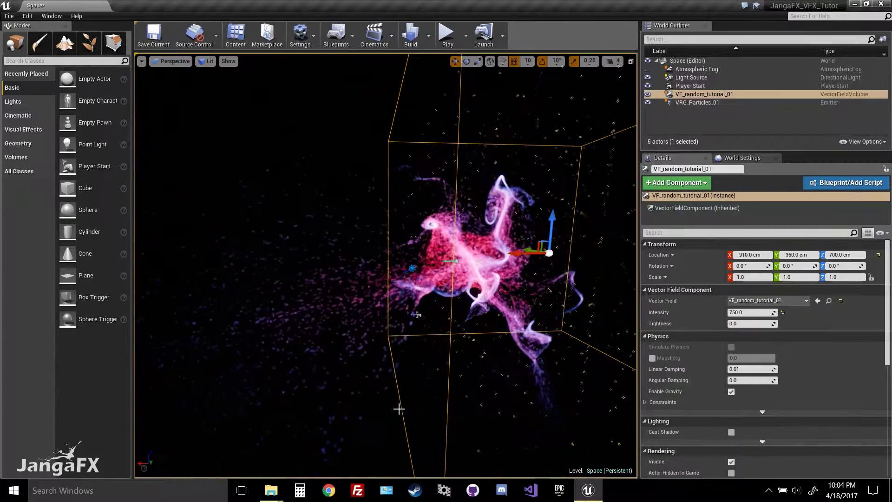
pyautogui.click(403, 365)
pyautogui.click(393, 364)
pyautogui.moveTo(402, 361); pyautogui.dragTo(428, 350, button='right')
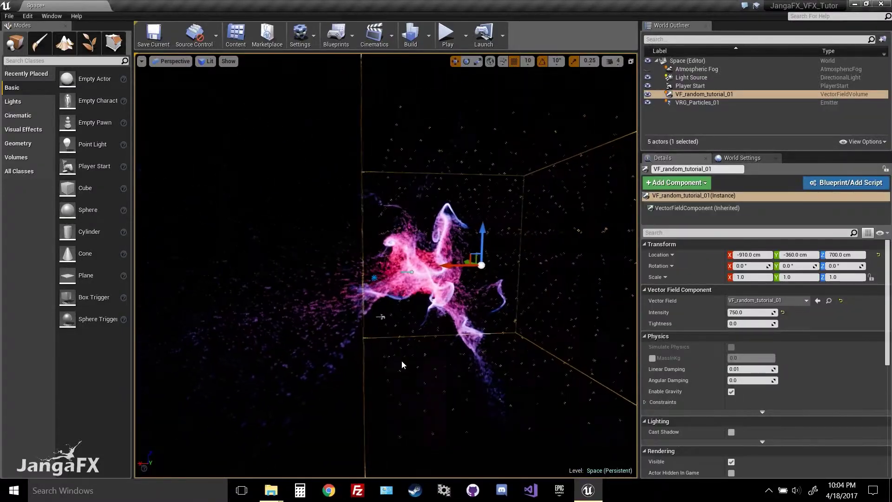
# Move the VF_random_tutorial_01 volume along X across the particles to about 130 cm.
pyautogui.moveTo(360, 267); pyautogui.dragTo(558, 276)
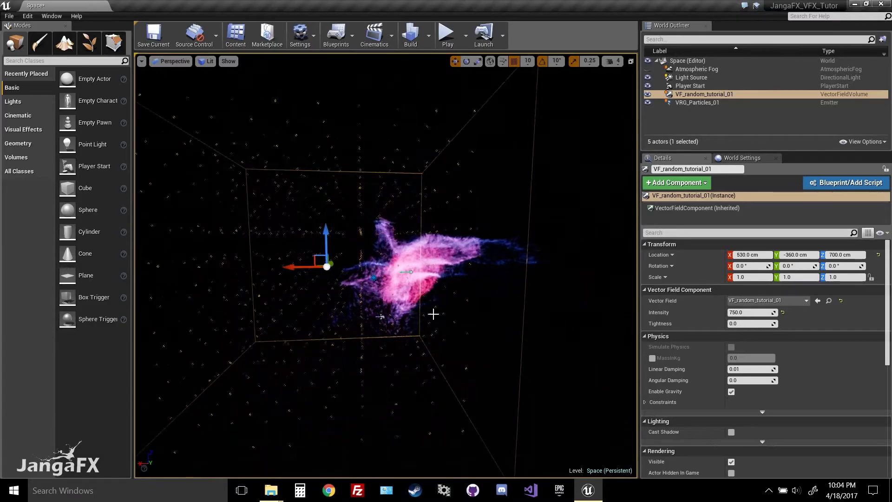
pyautogui.moveTo(433, 314); pyautogui.dragTo(389, 304, button='right')
pyautogui.moveTo(299, 295); pyautogui.dragTo(349, 294)
pyautogui.moveTo(317, 299); pyautogui.dragTo(290, 303, button='right')
pyautogui.moveTo(519, 315); pyautogui.dragTo(520, 353, button='right')
pyautogui.press('s')
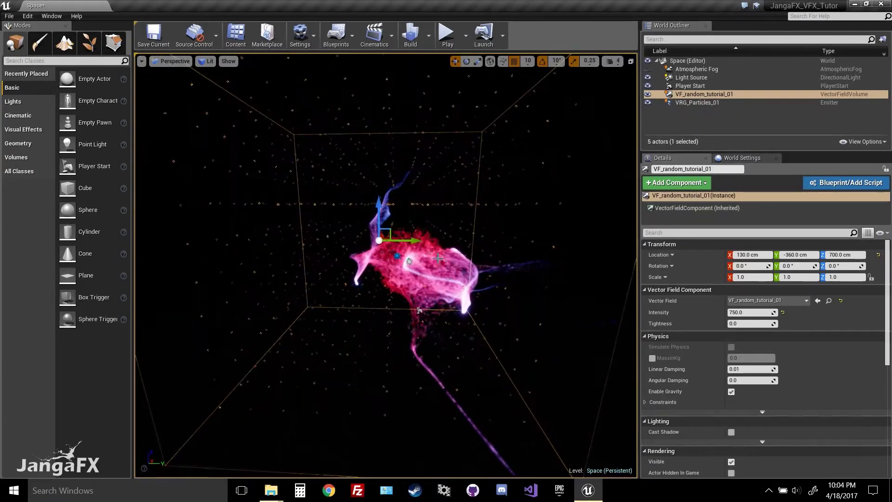
# Shift the VF_random_tutorial_01 volume along Y and X around the particles, leaving it at about X 550 cm, Y -150 cm.
pyautogui.moveTo(421, 244); pyautogui.dragTo(558, 270)
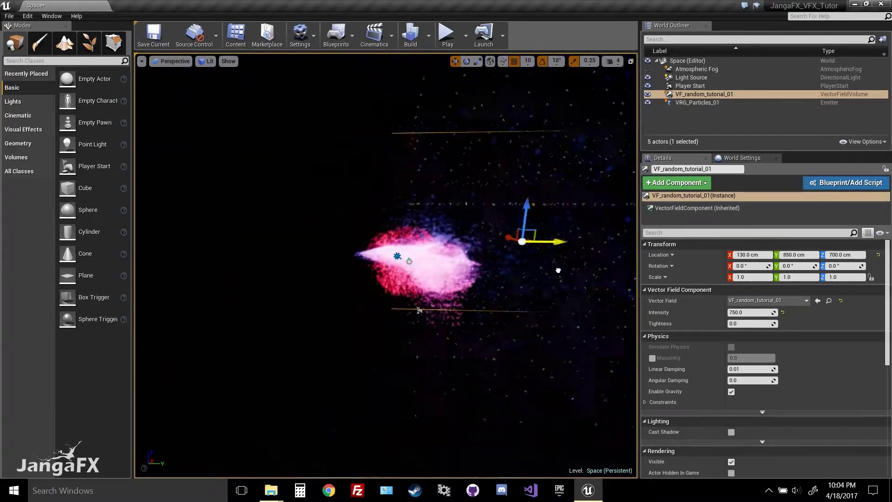
pyautogui.moveTo(636, 272); pyautogui.dragTo(465, 293)
pyautogui.keyDown('alt'); pyautogui.moveTo(426, 249); pyautogui.dragTo(581, 249); pyautogui.keyUp('alt')
pyautogui.scroll(-4, 424, 214)
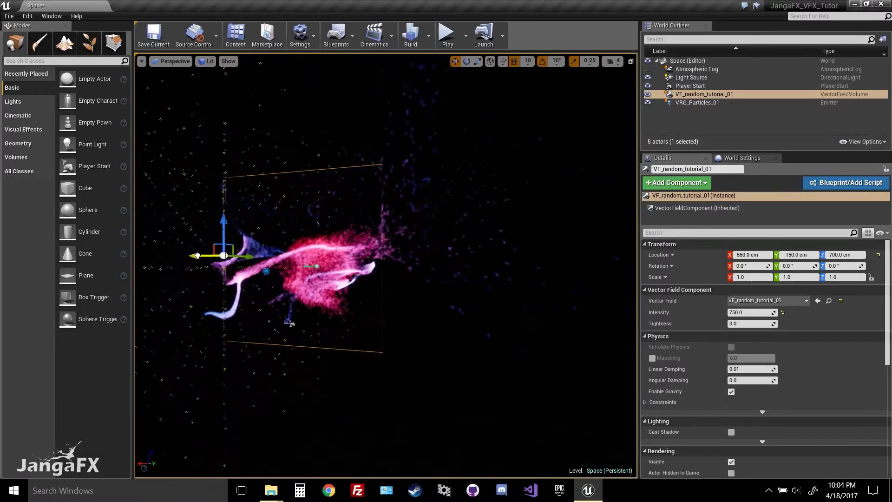
pyautogui.scroll(-2, 470, 318)
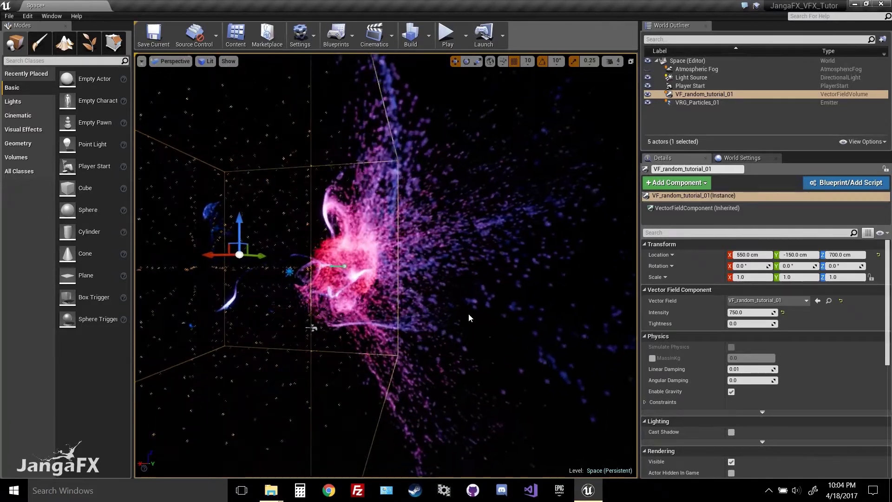
# Duplicate the vector field volume, move the copy along X to the other side of the particles, and deselect it.
pyautogui.moveTo(482, 307); pyautogui.dragTo(482, 316, button='right')
pyautogui.press('a')
pyautogui.hotkey('ctrl', 'w')
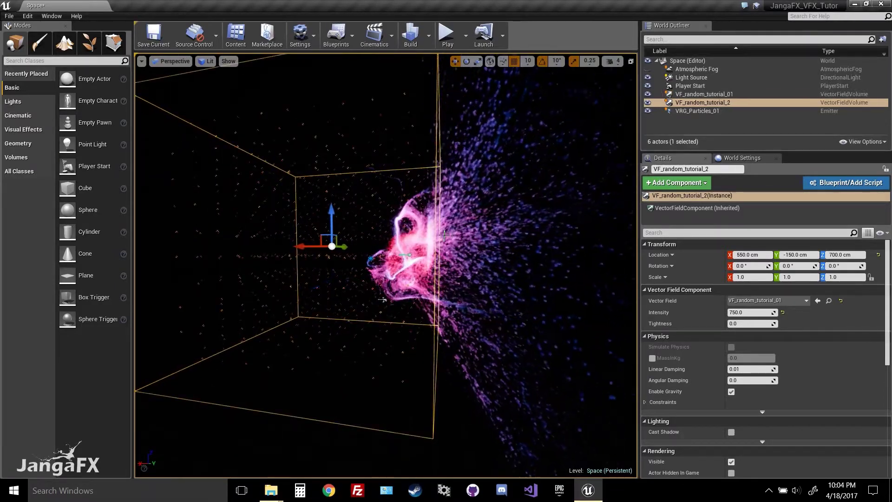
pyautogui.moveTo(297, 247); pyautogui.dragTo(550, 247)
pyautogui.click(452, 455)
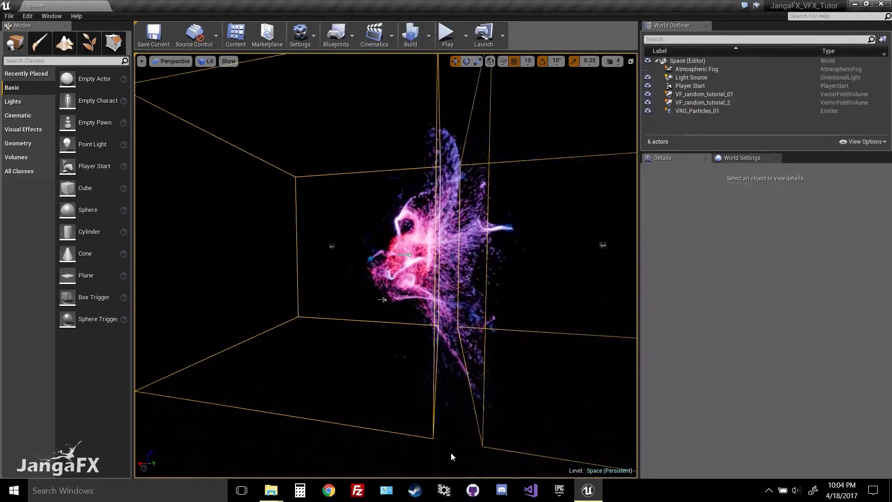
# Examine from several angles how the particles flow between the two vector field volumes.
pyautogui.moveTo(452, 455); pyautogui.dragTo(355, 297, button='right')
pyautogui.press('w')
pyautogui.press('s')
pyautogui.moveTo(499, 282); pyautogui.dragTo(505, 295, button='right')
pyautogui.press('s')
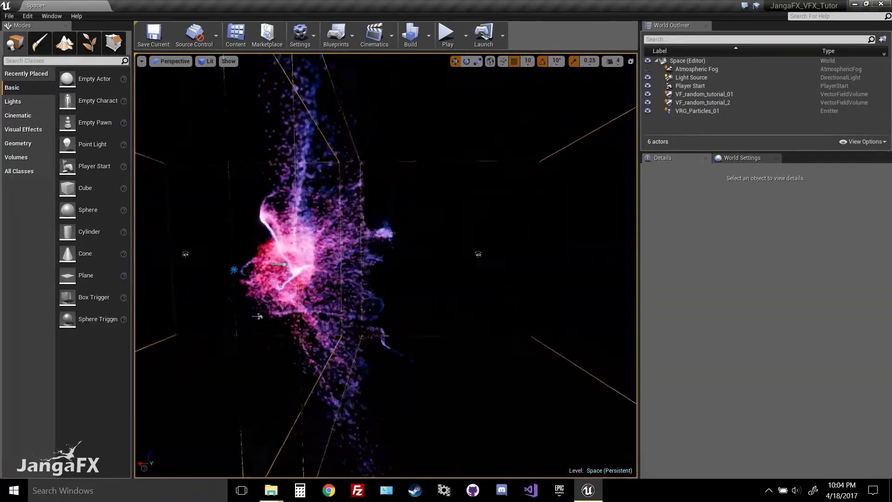
pyautogui.scroll(5, 431, 260)
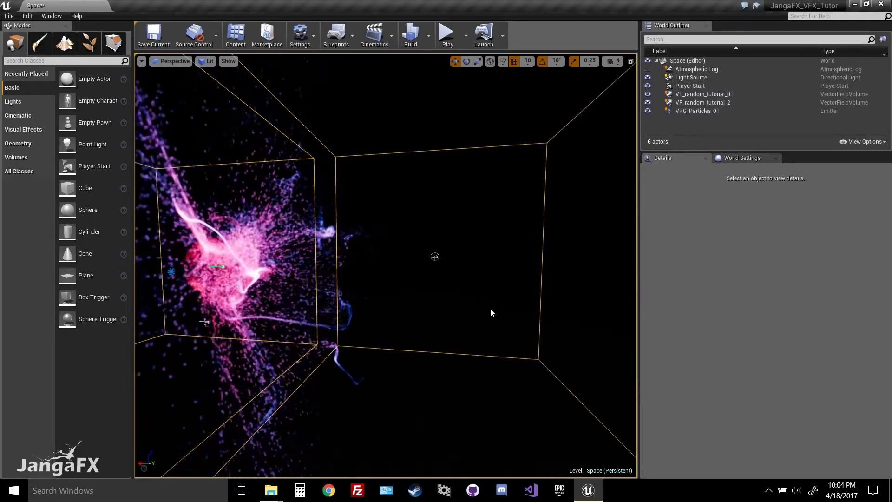
pyautogui.press('a')
pyautogui.moveTo(434, 260); pyautogui.dragTo(480, 288, button='right')
# Delete the duplicated VF_random_tutorial_2 vector field volume from the level.
pyautogui.press('s')
pyautogui.press('s')
pyautogui.press('w')
pyautogui.press('s')
pyautogui.click(481, 388)
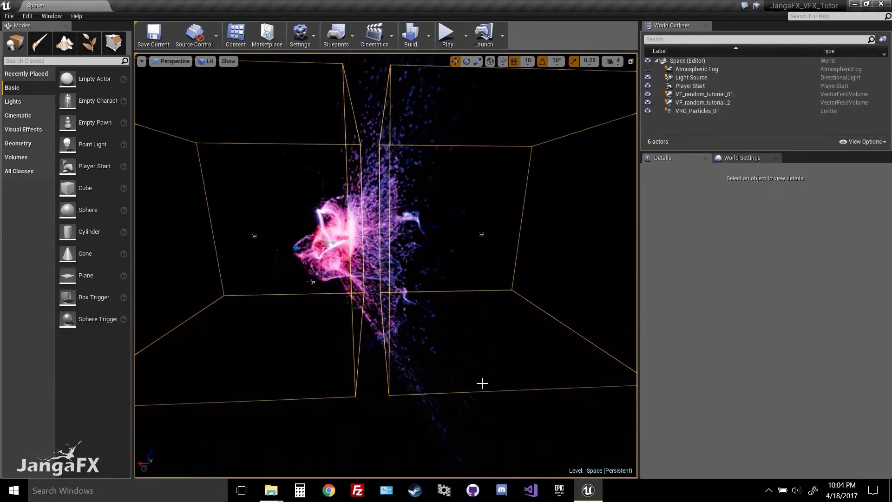
pyautogui.press('Delete')
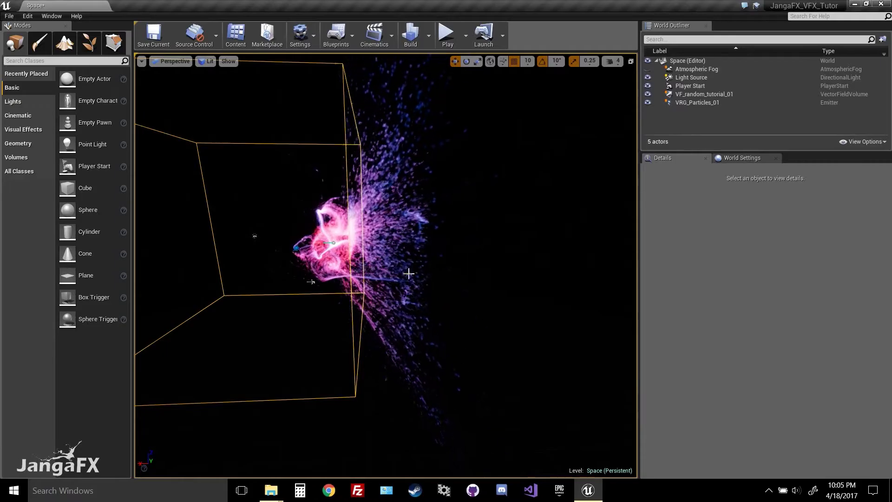
# Scale the VRG_Particles_01 emitter to 5 on all three axes.
pyautogui.click(349, 223)
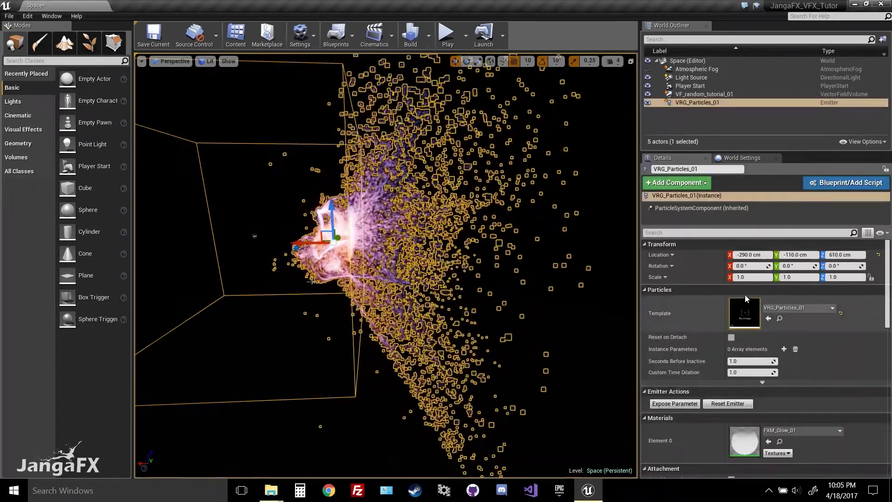
pyautogui.click(744, 277)
pyautogui.write('5')
pyautogui.press('Tab')
pyautogui.write('5')
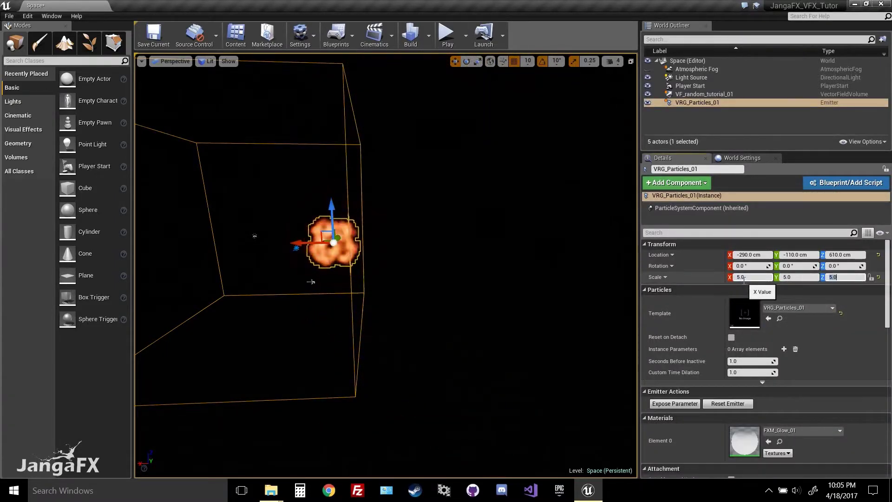
pyautogui.press('Return')
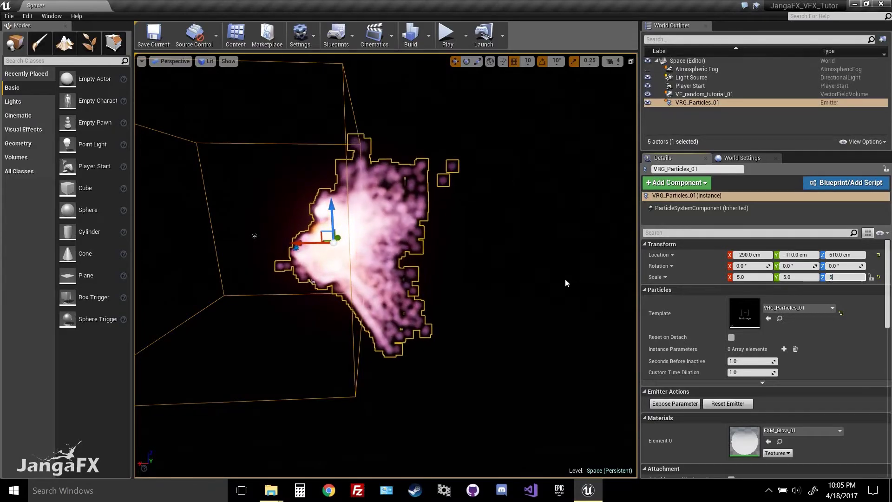
# Set the VRG_Particles_01 emitter's scale back to 1 on all three axes and deselect it.
pyautogui.click(743, 277)
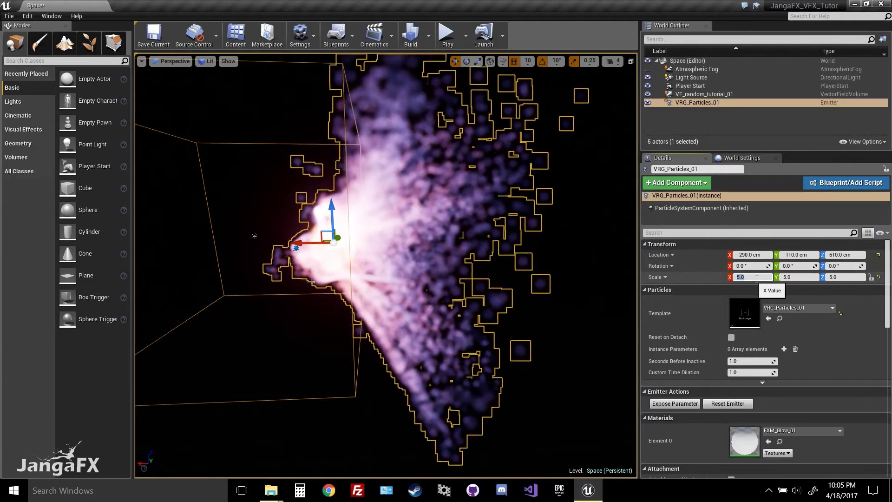
pyautogui.write('1')
pyautogui.press('Tab')
pyautogui.write('11')
pyautogui.click(258, 255)
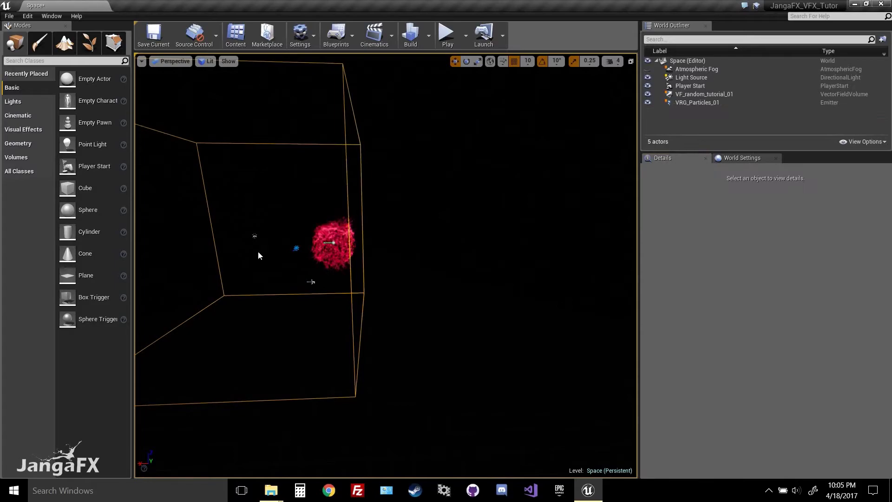
# Scale the VF_random_tutorial_01 volume to 5 on all three axes and deselect it.
pyautogui.click(353, 343)
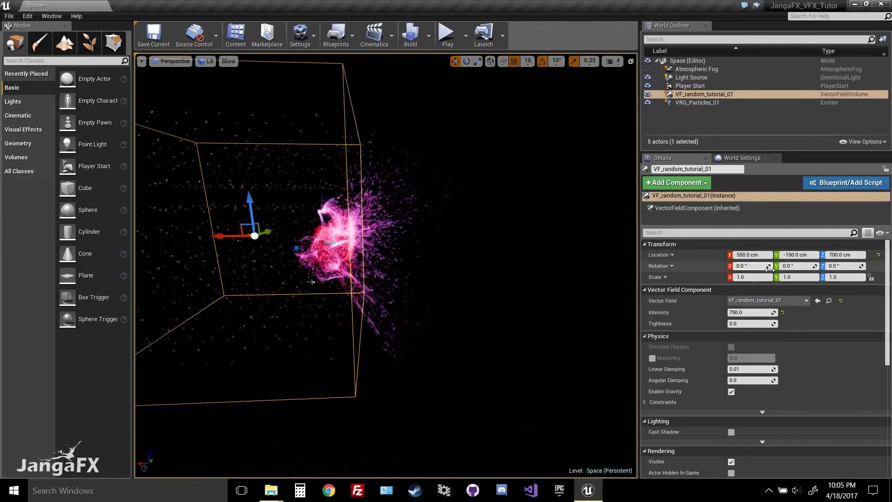
pyautogui.click(745, 277)
pyautogui.write('5')
pyautogui.press('Tab')
pyautogui.write('5')
pyautogui.press('Tab')
pyautogui.write('5')
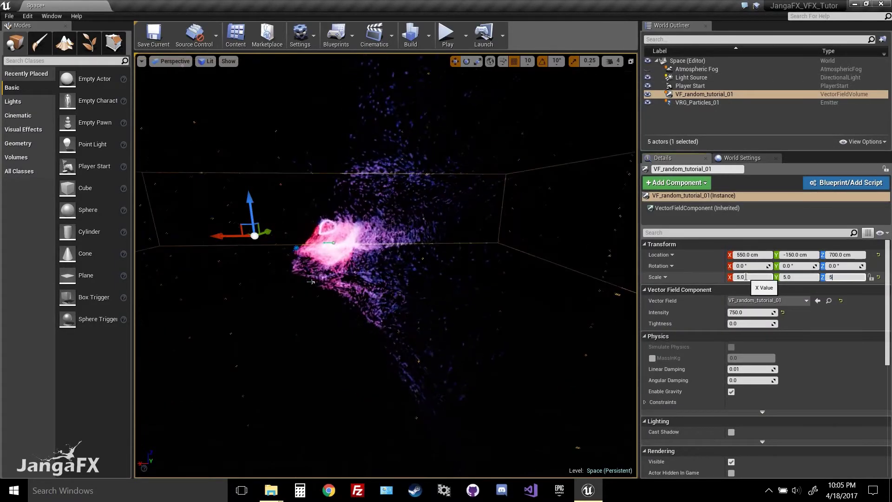
pyautogui.click(372, 255)
pyautogui.moveTo(371, 256); pyautogui.dragTo(353, 281, button='right')
pyautogui.click(538, 266)
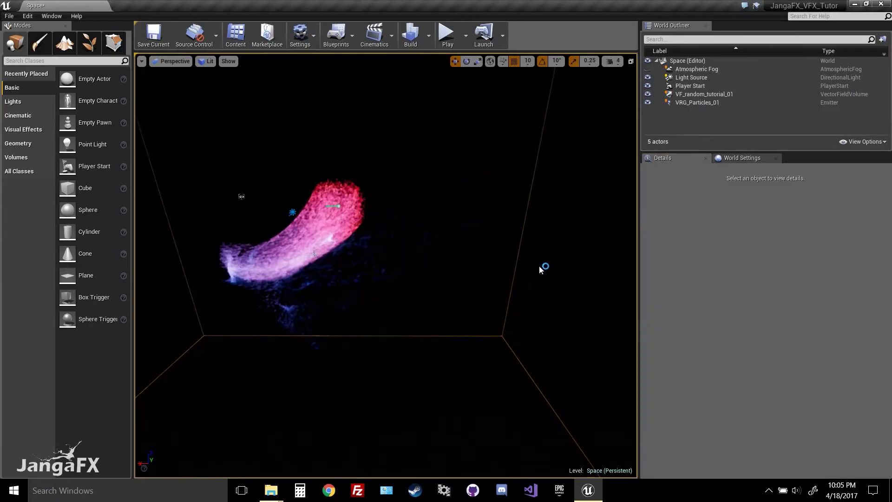
# Move the VRG_Particles_01 emitter through the enlarged vector field, leaving it at about X 3090 cm, Z 280 cm.
pyautogui.moveTo(537, 285); pyautogui.dragTo(479, 156, button='right')
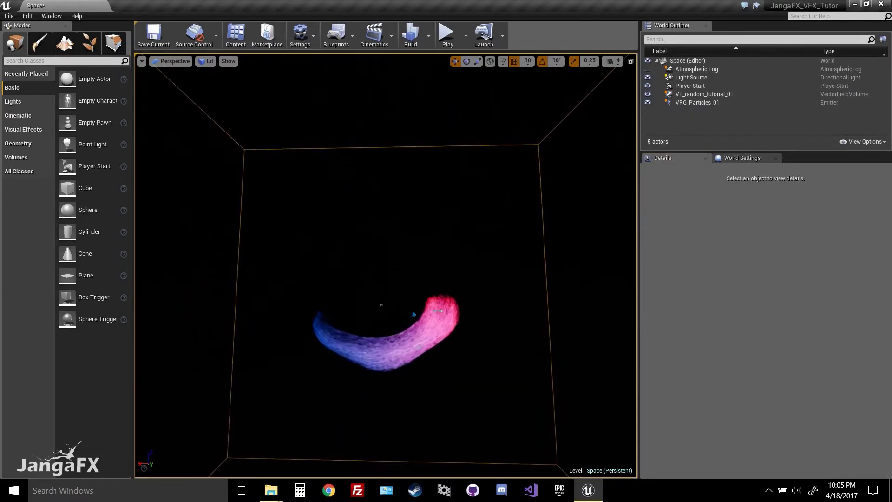
pyautogui.click(382, 305)
pyautogui.click(454, 297)
pyautogui.click(449, 308)
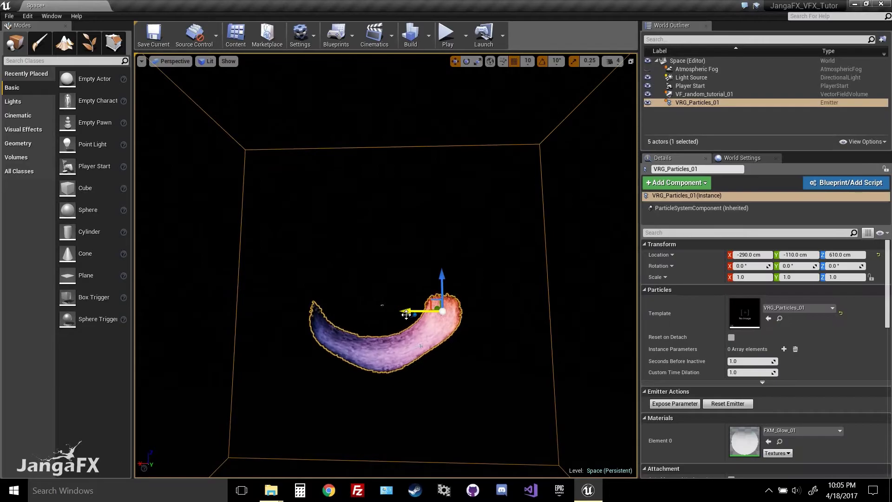
pyautogui.moveTo(248, 310); pyautogui.dragTo(333, 141)
pyautogui.moveTo(249, 171); pyautogui.dragTo(174, 332)
pyautogui.moveTo(174, 331); pyautogui.dragTo(520, 307, button='right')
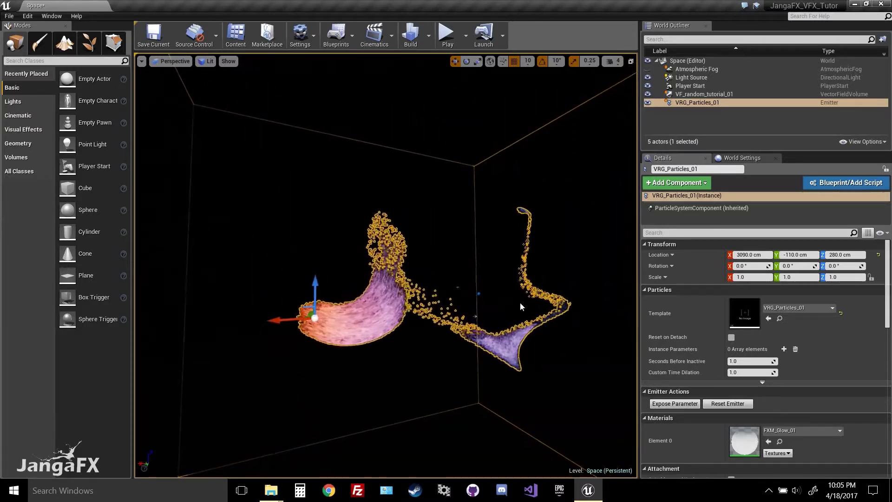
# Examine the curved particle stream inside the enlarged vector field up close and from farther away.
pyautogui.click(425, 301)
pyautogui.click(412, 308)
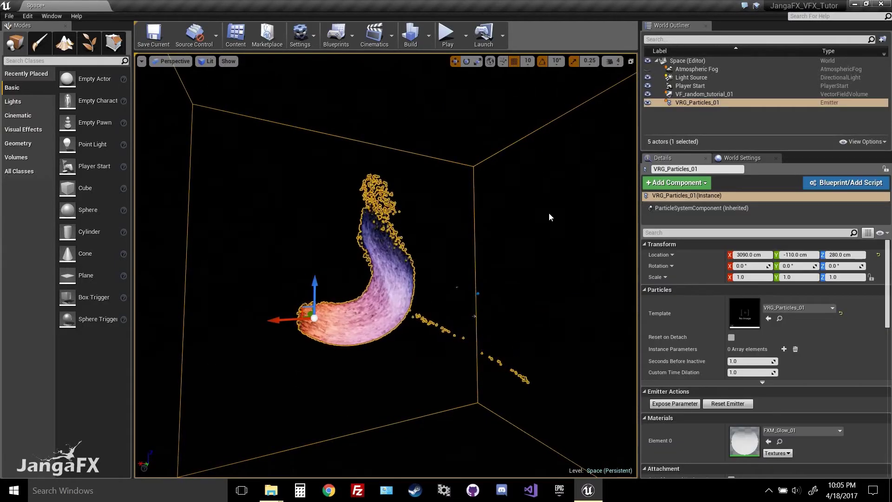
pyautogui.moveTo(549, 217); pyautogui.dragTo(525, 218)
pyautogui.press('w')
pyautogui.moveTo(490, 325); pyautogui.dragTo(490, 294, button='right')
pyautogui.moveTo(408, 317); pyautogui.dragTo(394, 325, button='right')
pyautogui.press('s')
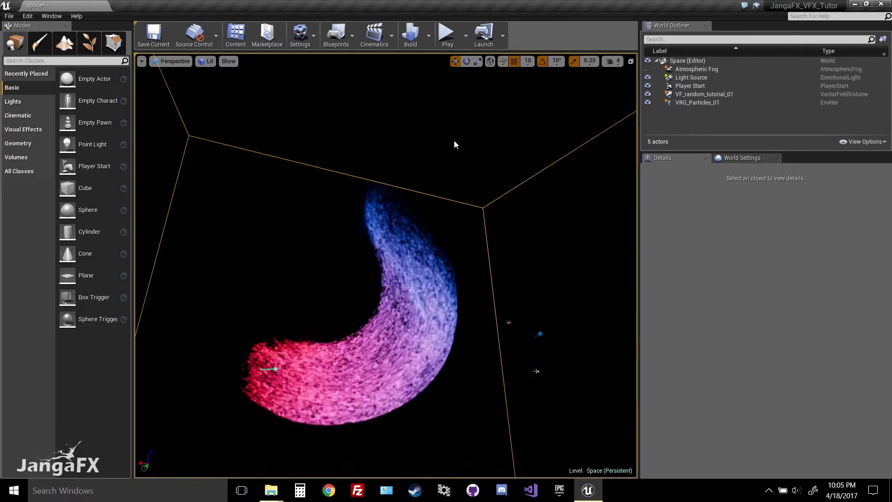
pyautogui.press('s')
pyautogui.moveTo(449, 220); pyautogui.dragTo(422, 242, button='right')
pyautogui.click(455, 327)
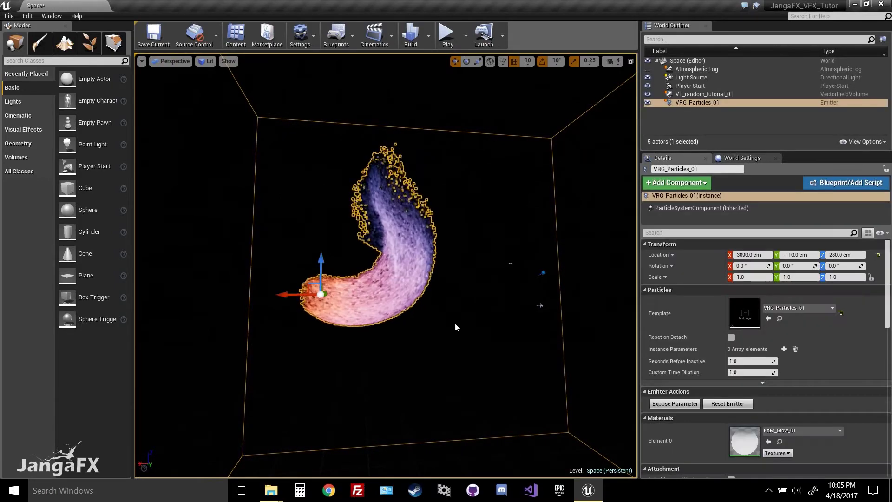
# Set the VF_random_tutorial_01 volume's intensity to 7500 and move it to about X 3160 cm, Z 1020 cm.
pyautogui.click(510, 263)
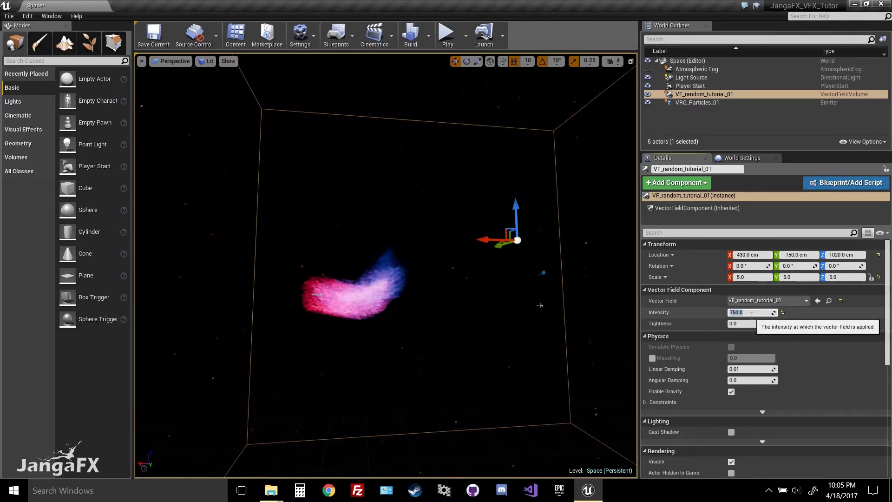
pyautogui.press('Return')
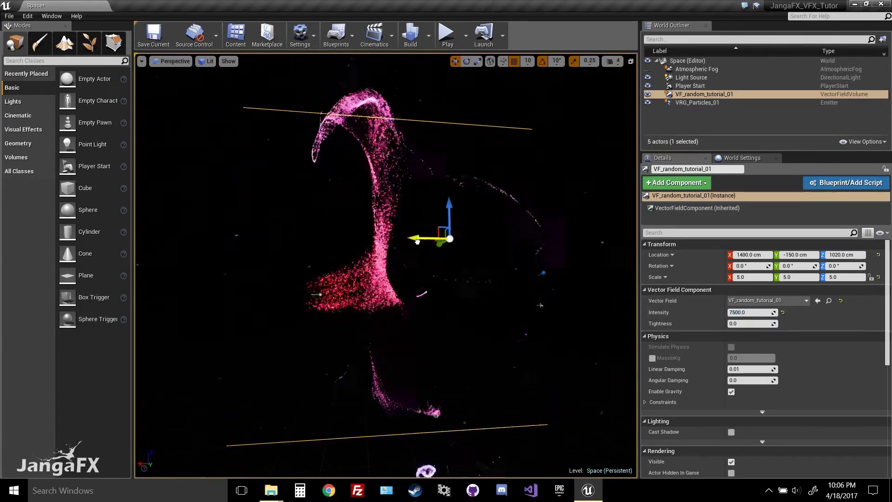
pyautogui.moveTo(417, 241); pyautogui.dragTo(261, 216)
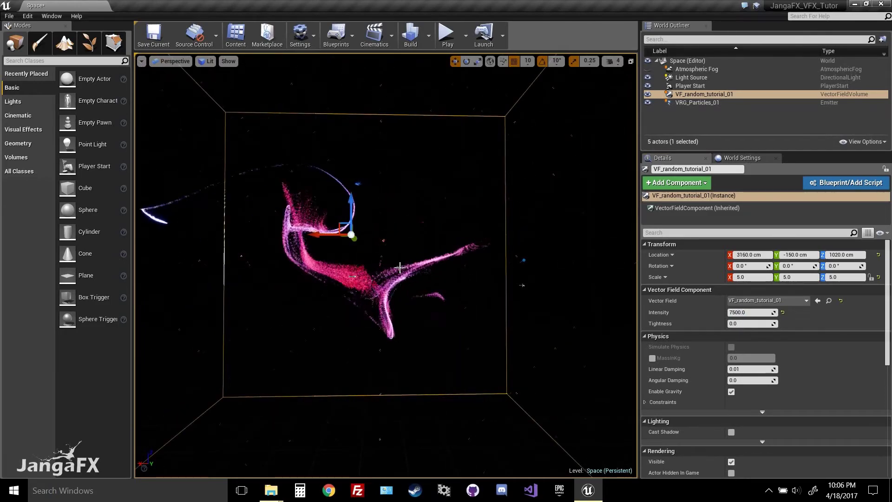
pyautogui.moveTo(400, 268); pyautogui.dragTo(400, 268, button='right')
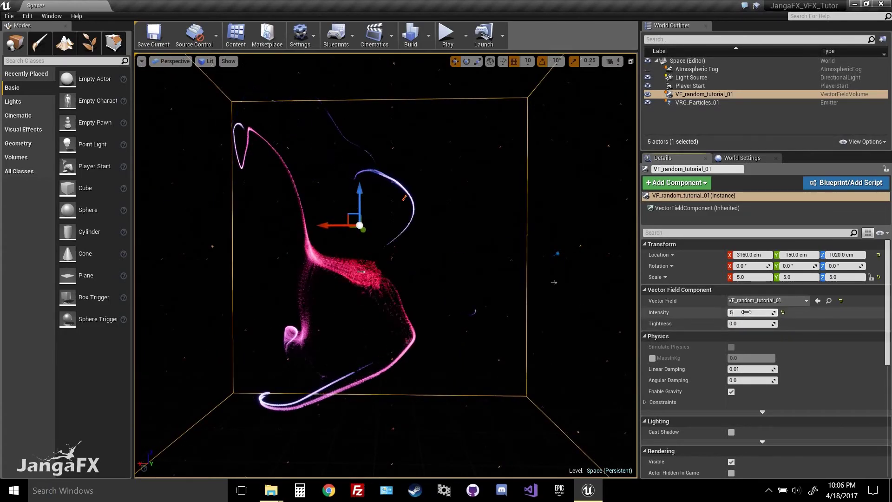